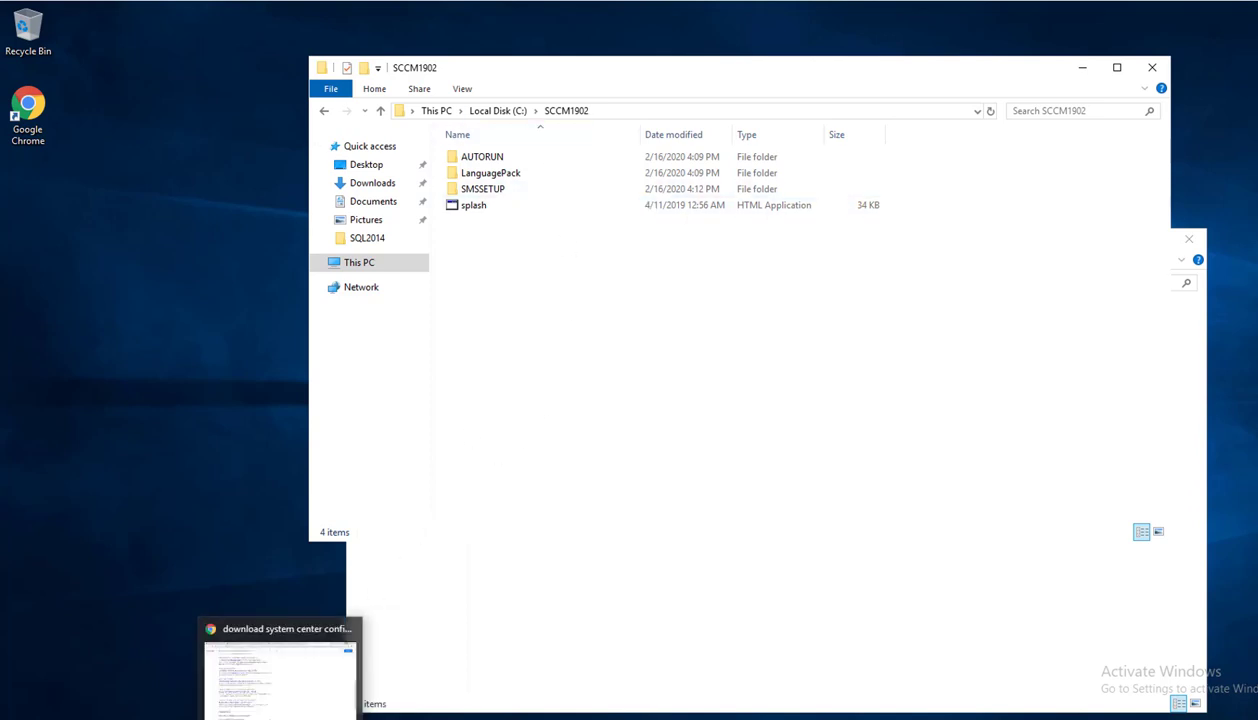
left_click(287, 690)
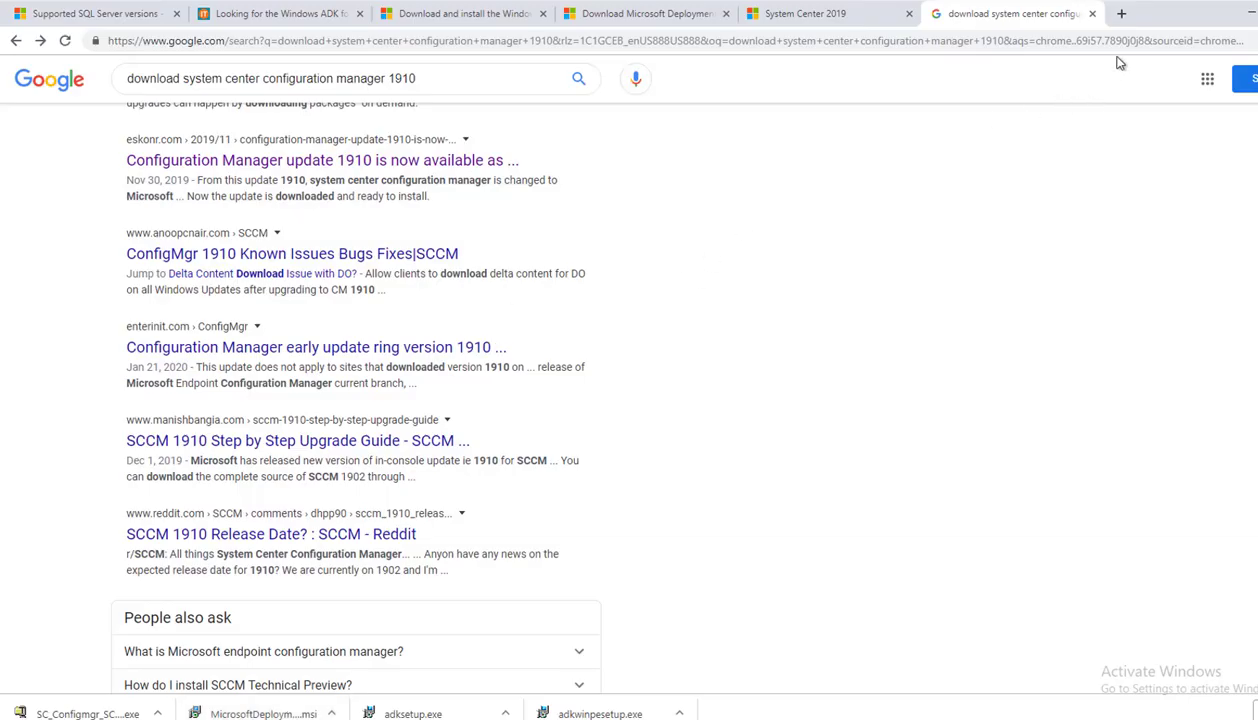
left_click(1119, 15)
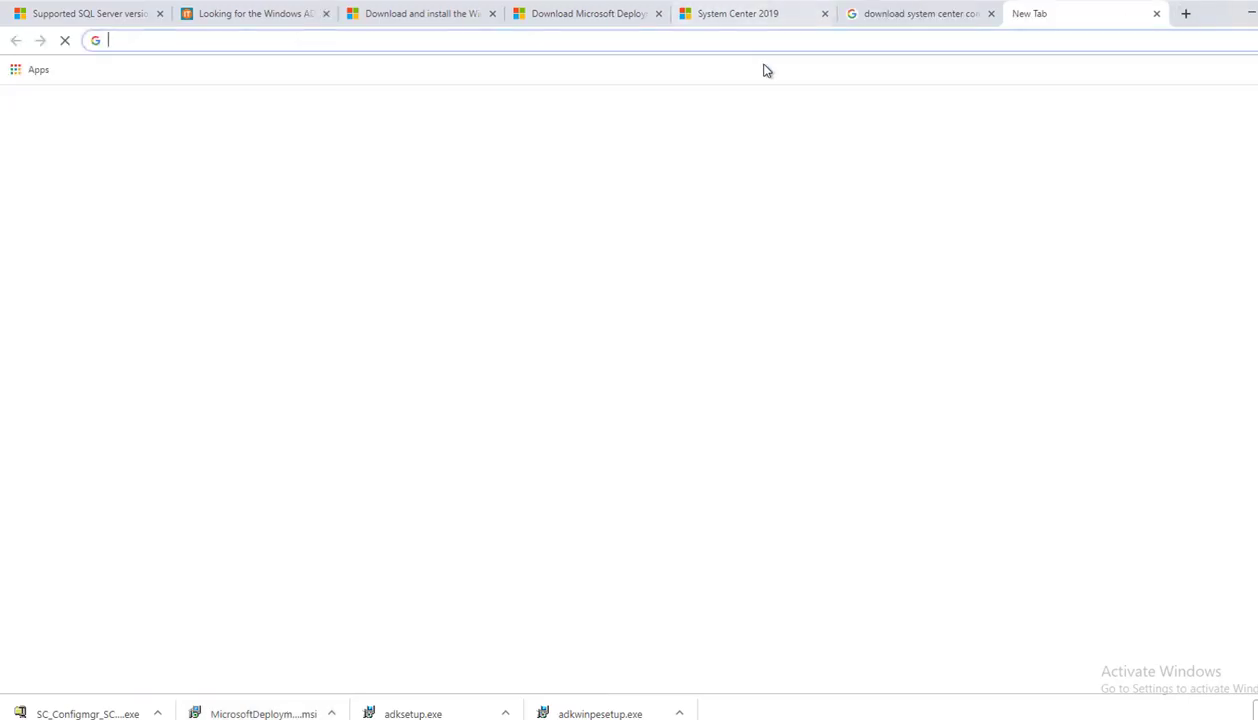
type("https://docs.microsoft.com/en-us/configmgr/core/plan-design/configs/site-and-site-system-prerequisites")
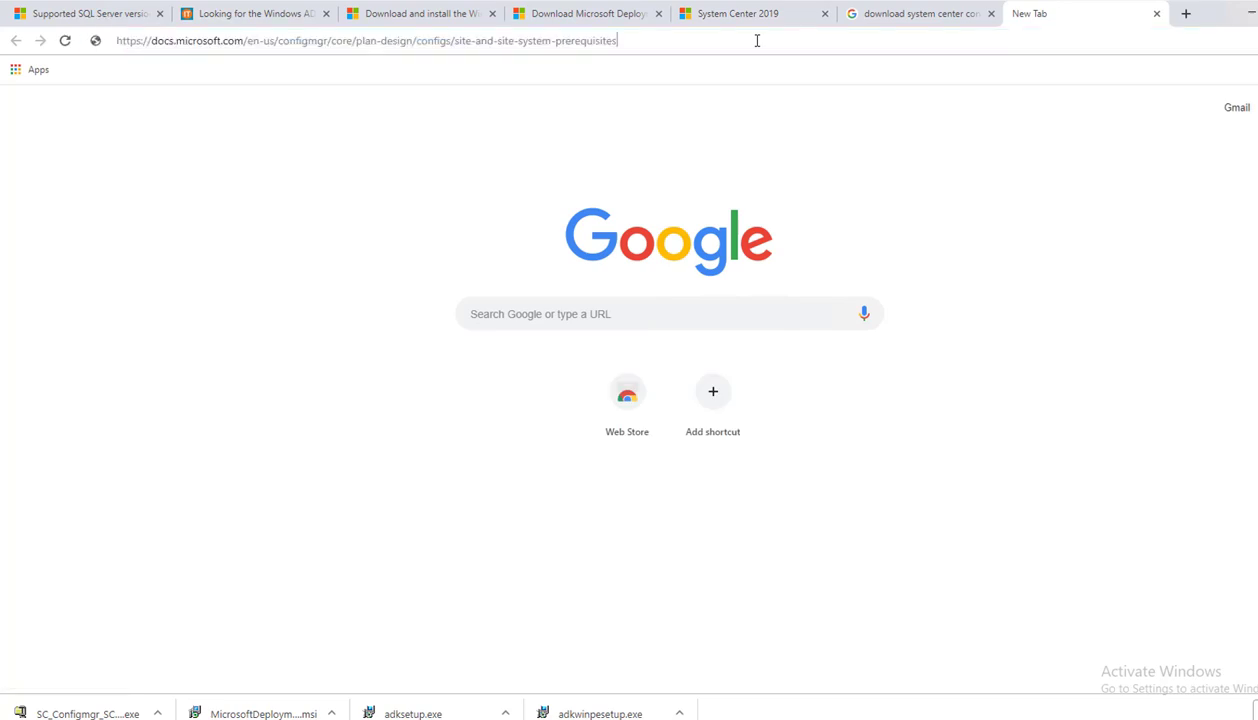
key("Return")
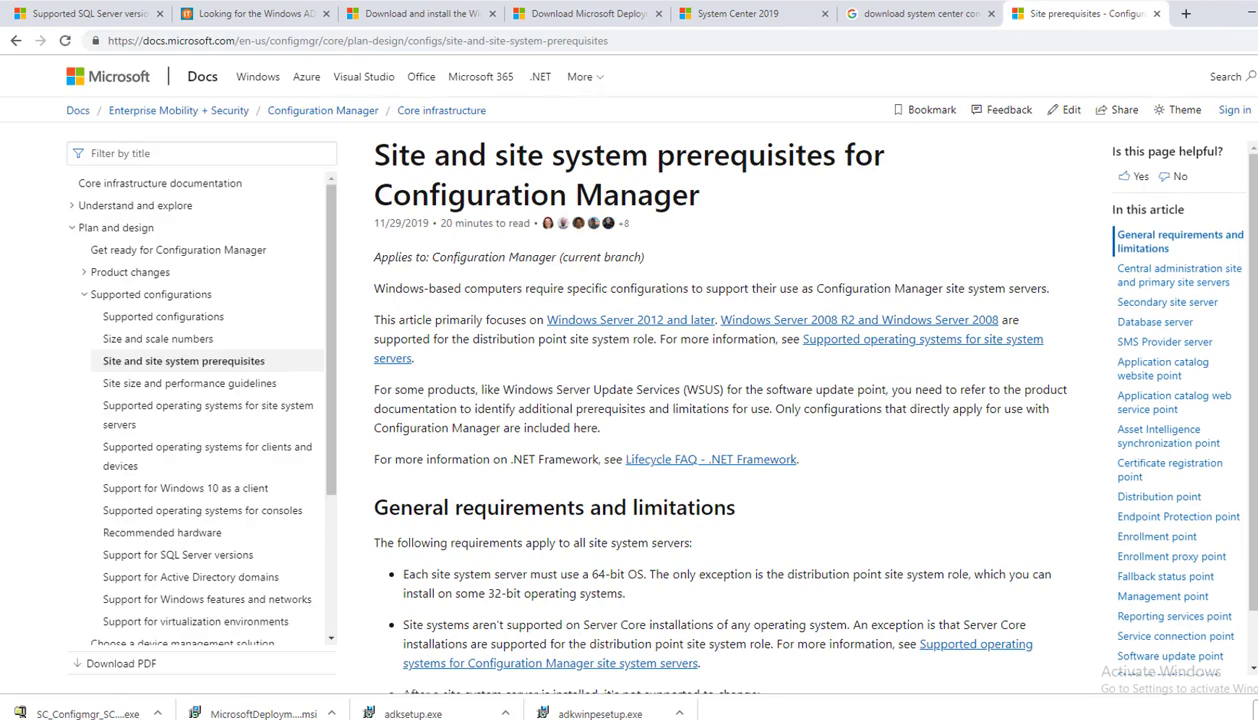
Review the general requirements and the prerequisites for primary site, secondary site and database servers in the article
scroll(712, 366, "down", 7)
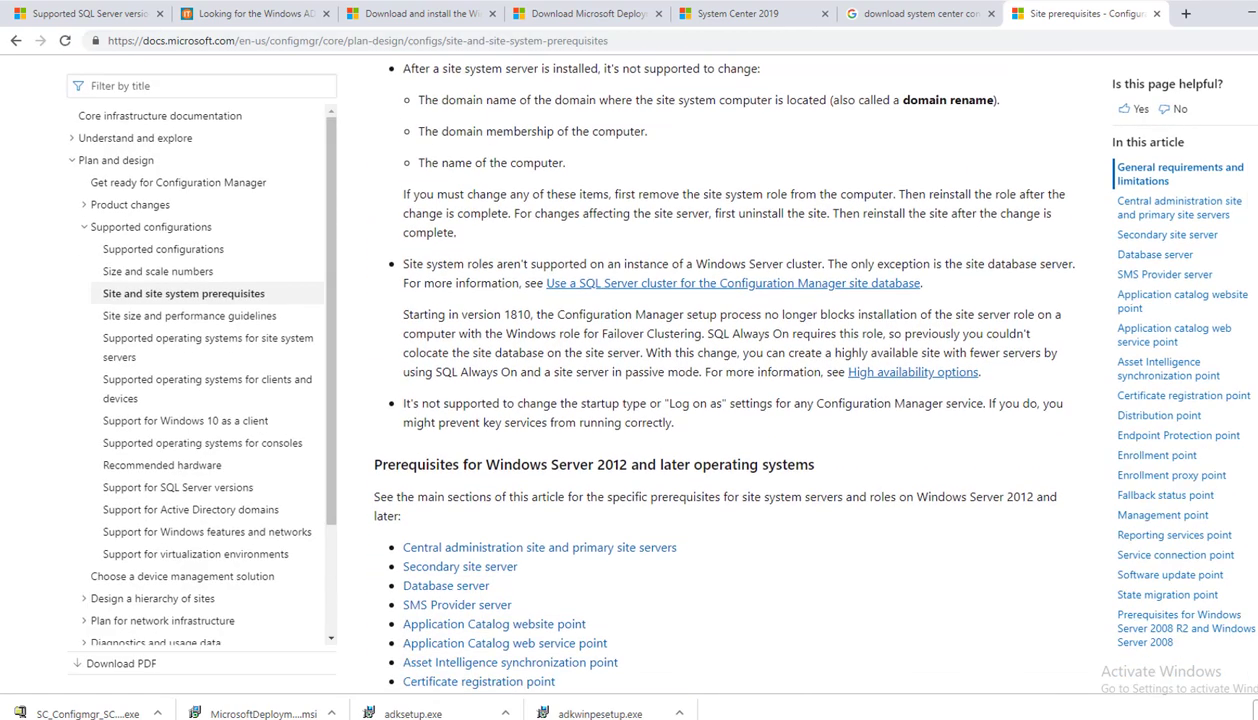
scroll(560, 440, "down", 5)
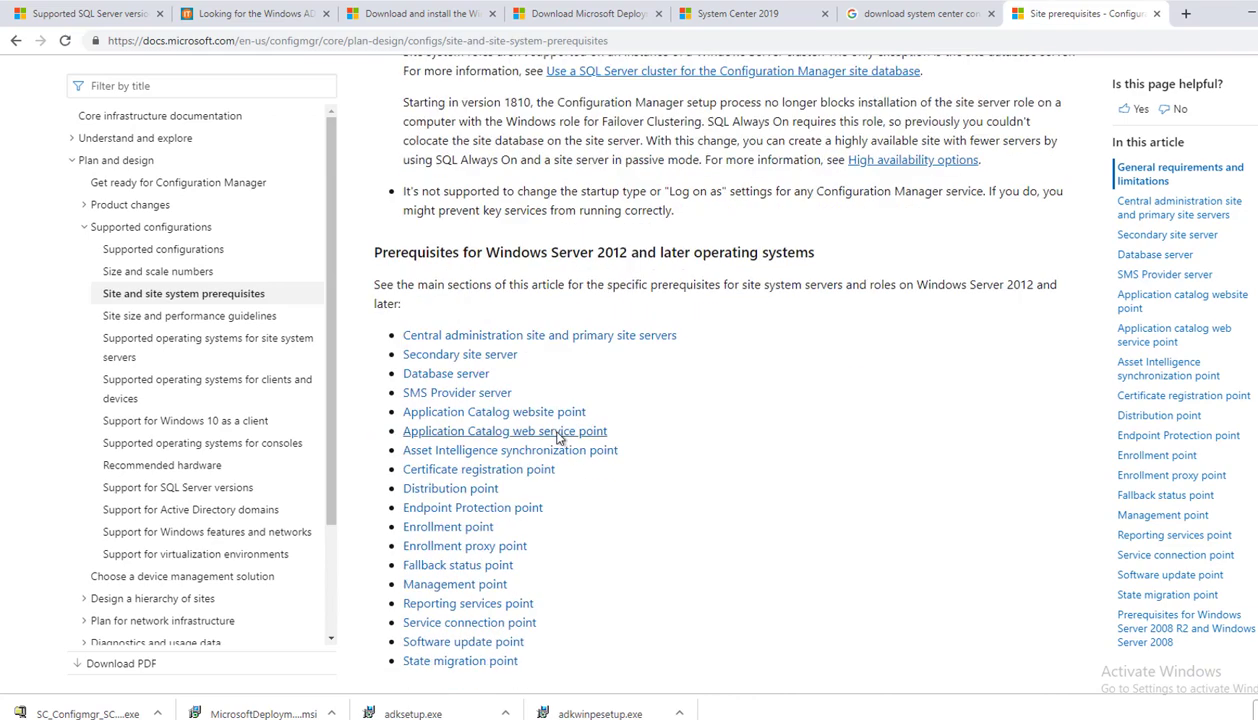
scroll(525, 440, "down", 3)
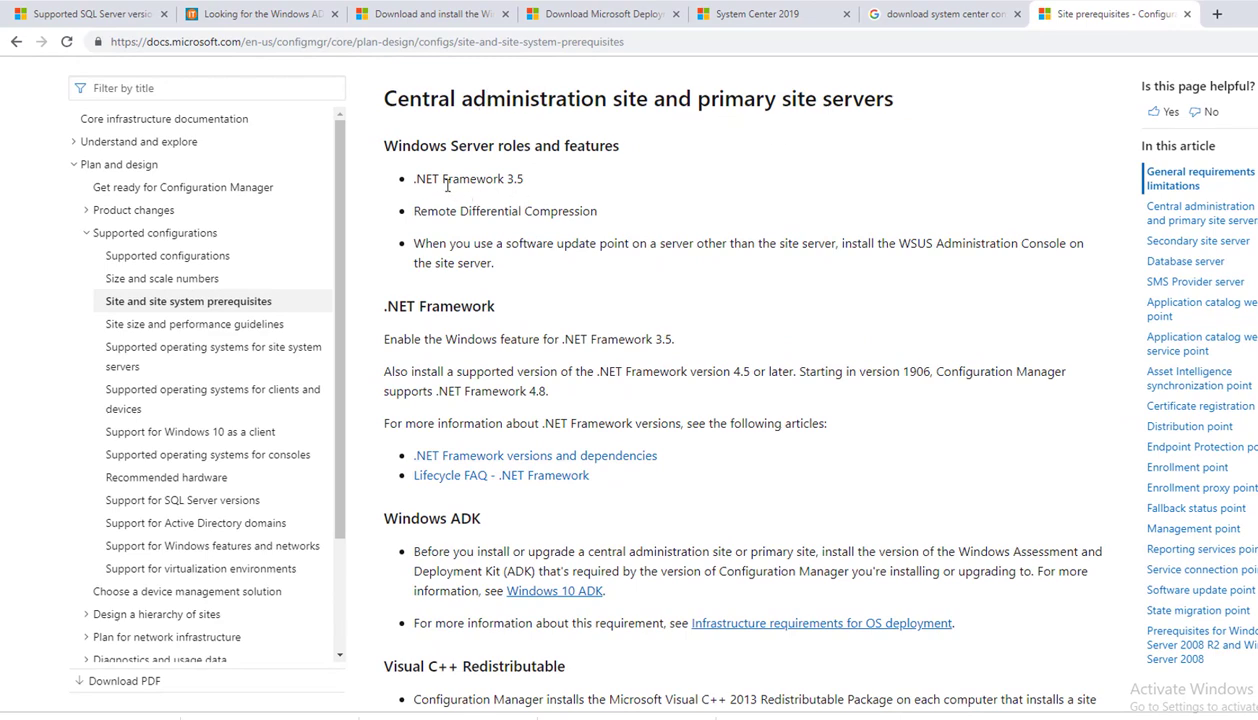
left_click_drag(425, 178, 542, 245)
scroll(657, 360, "down", 2)
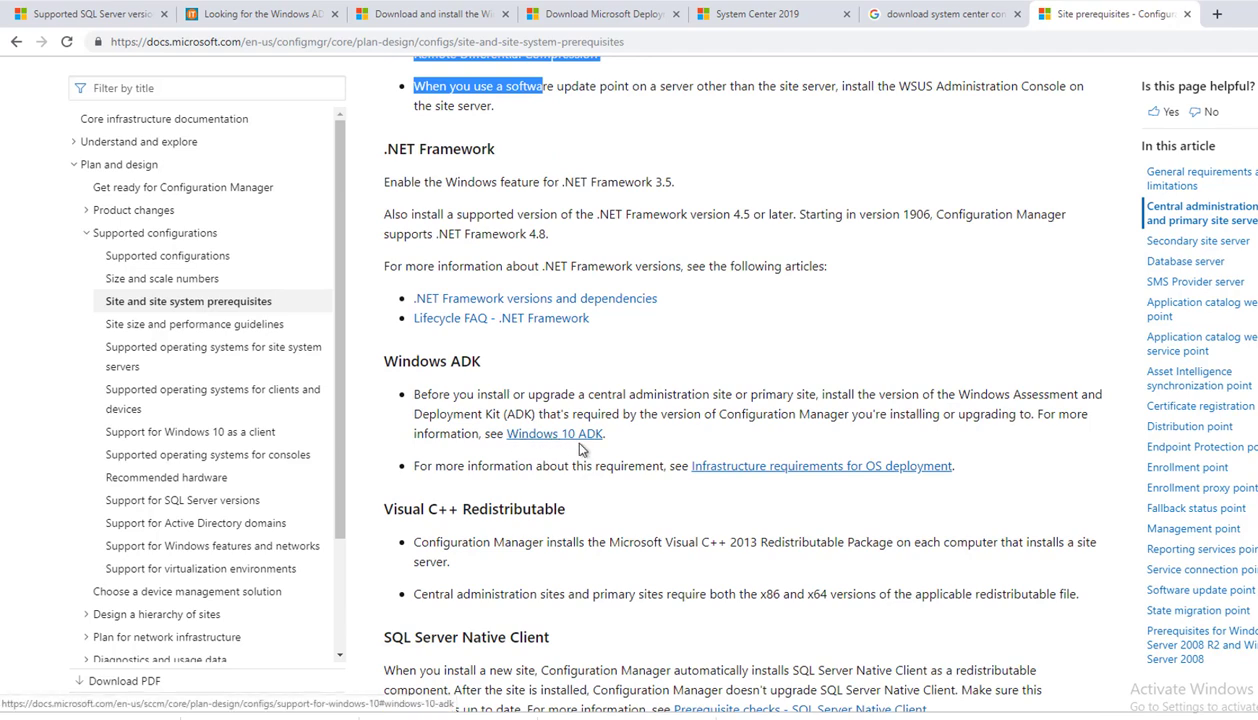
scroll(630, 485, "down", 3)
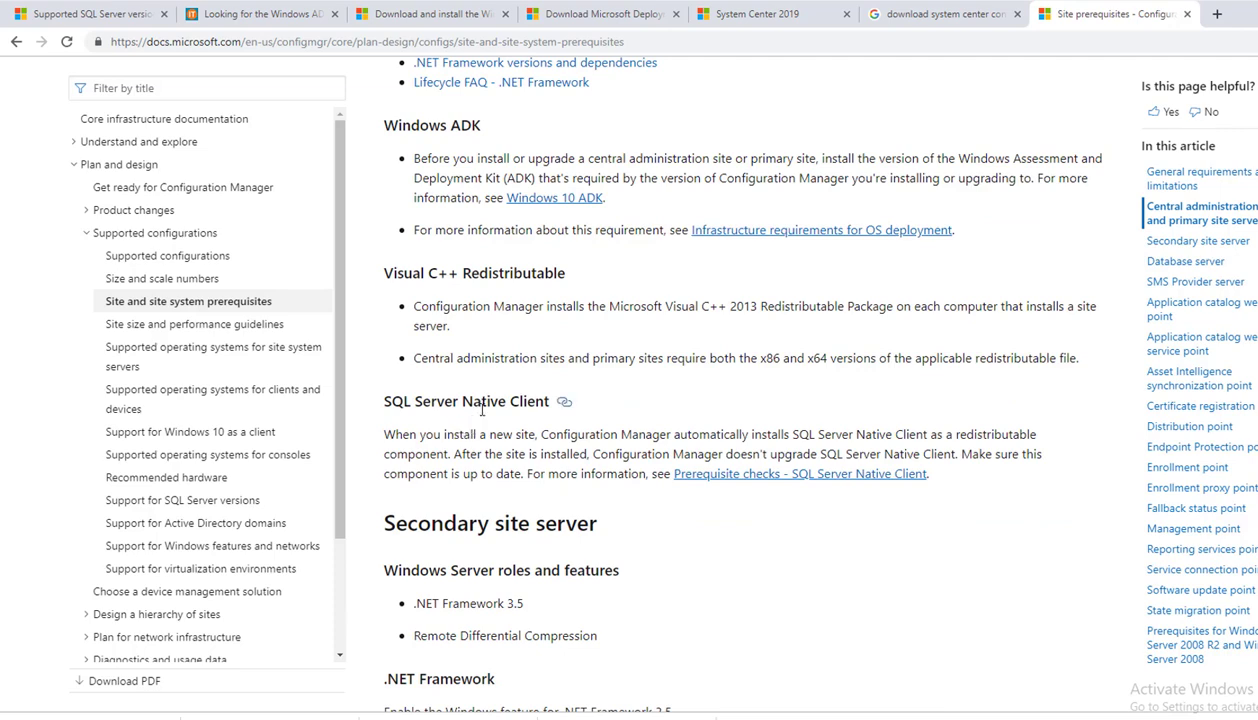
scroll(540, 405, "down", 5)
scroll(546, 416, "down", 6)
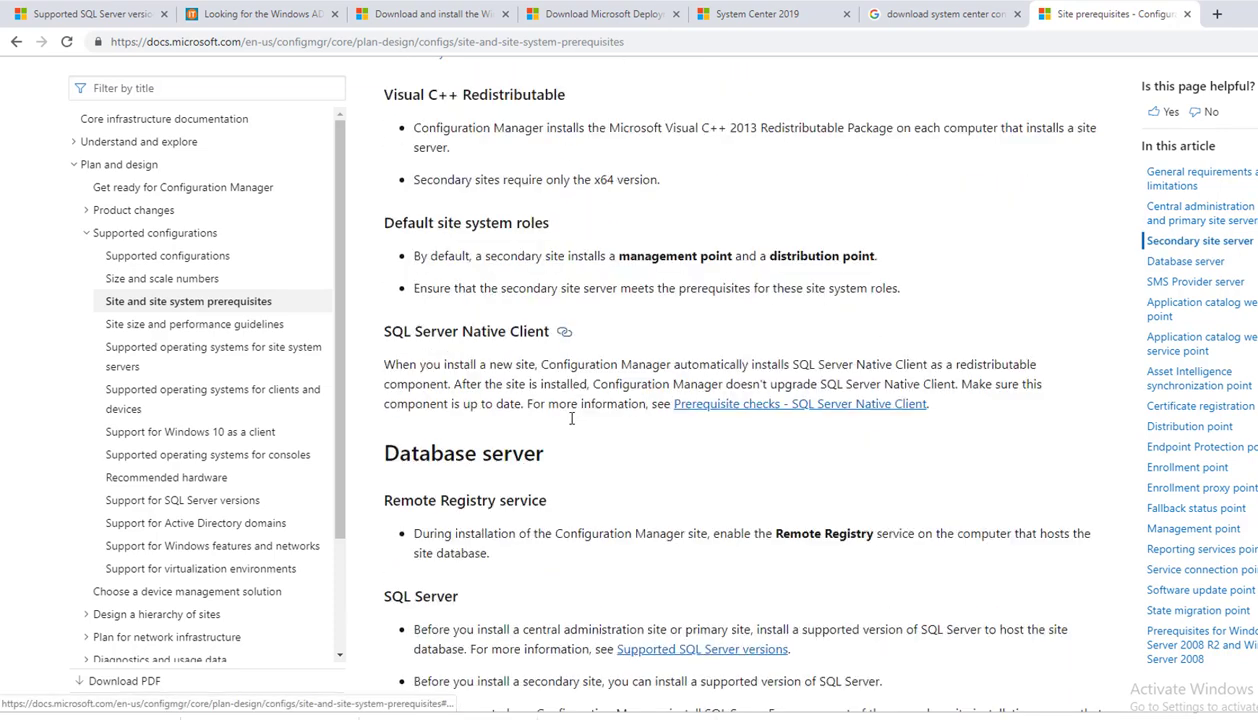
left_click(641, 41)
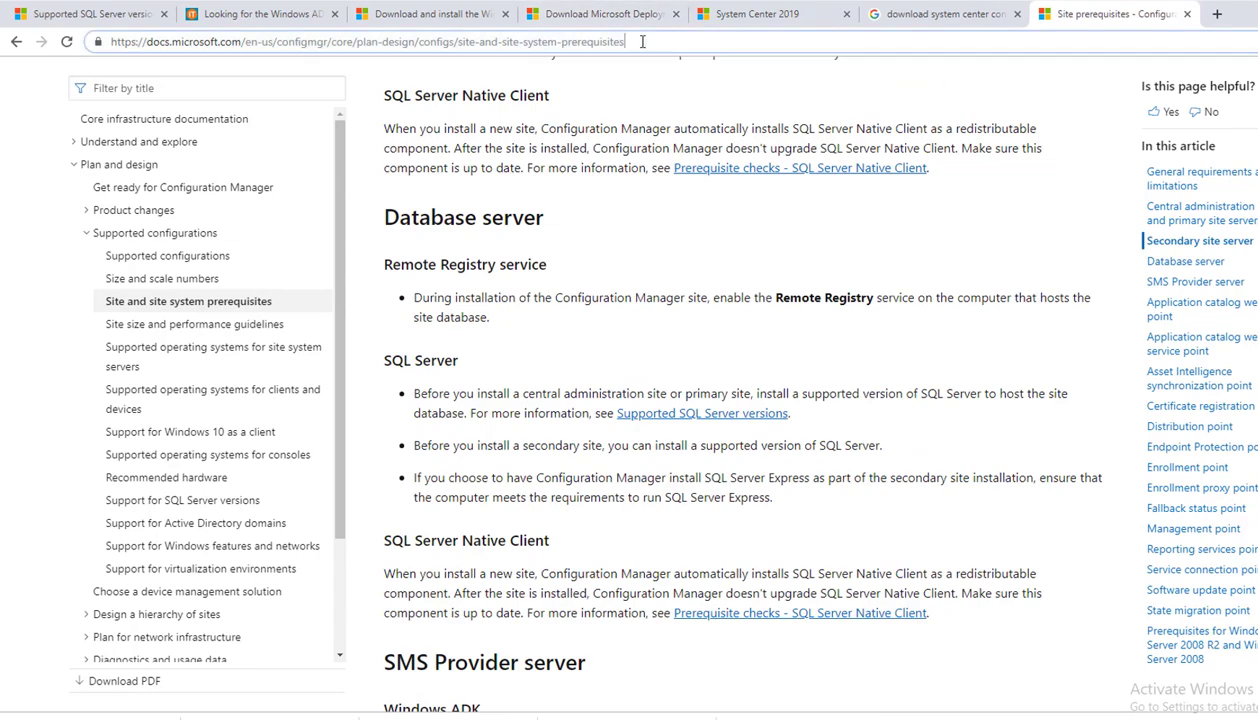
scroll(580, 402, "down", 9)
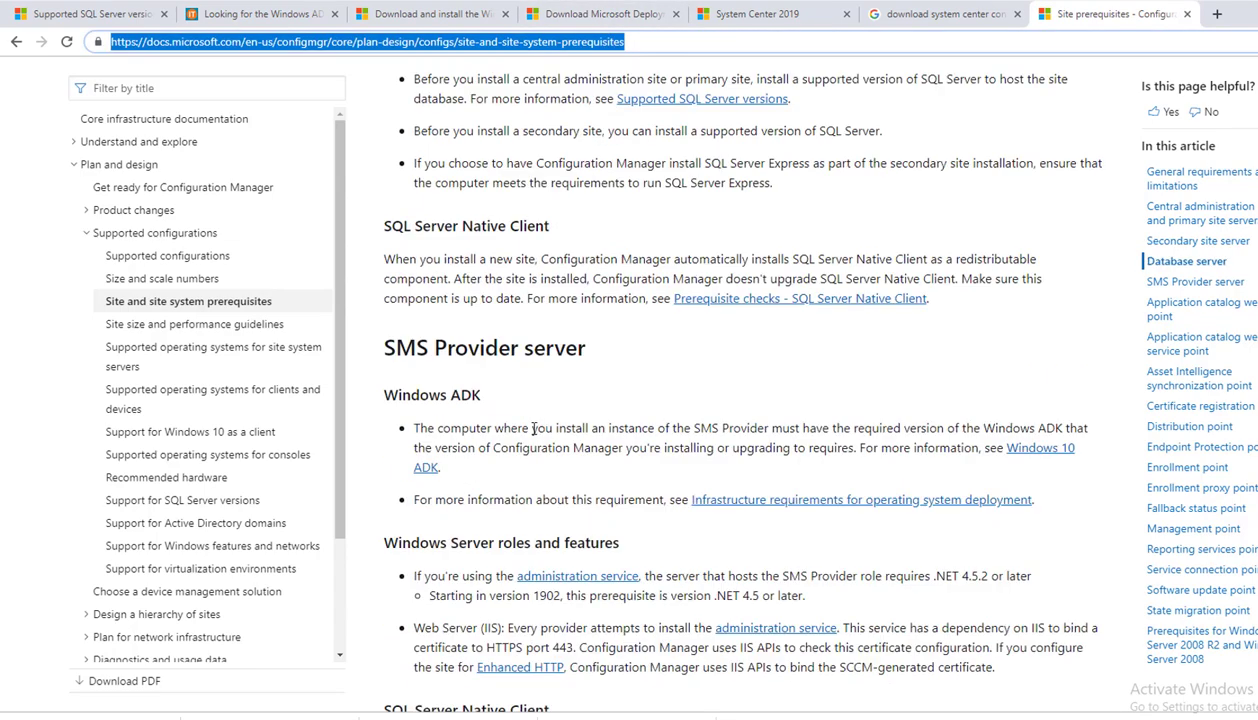
Examine the application catalog prerequisites, including the web service point's Windows Server roles, .NET Framework and IIS configuration
scroll(546, 446, "down", 8)
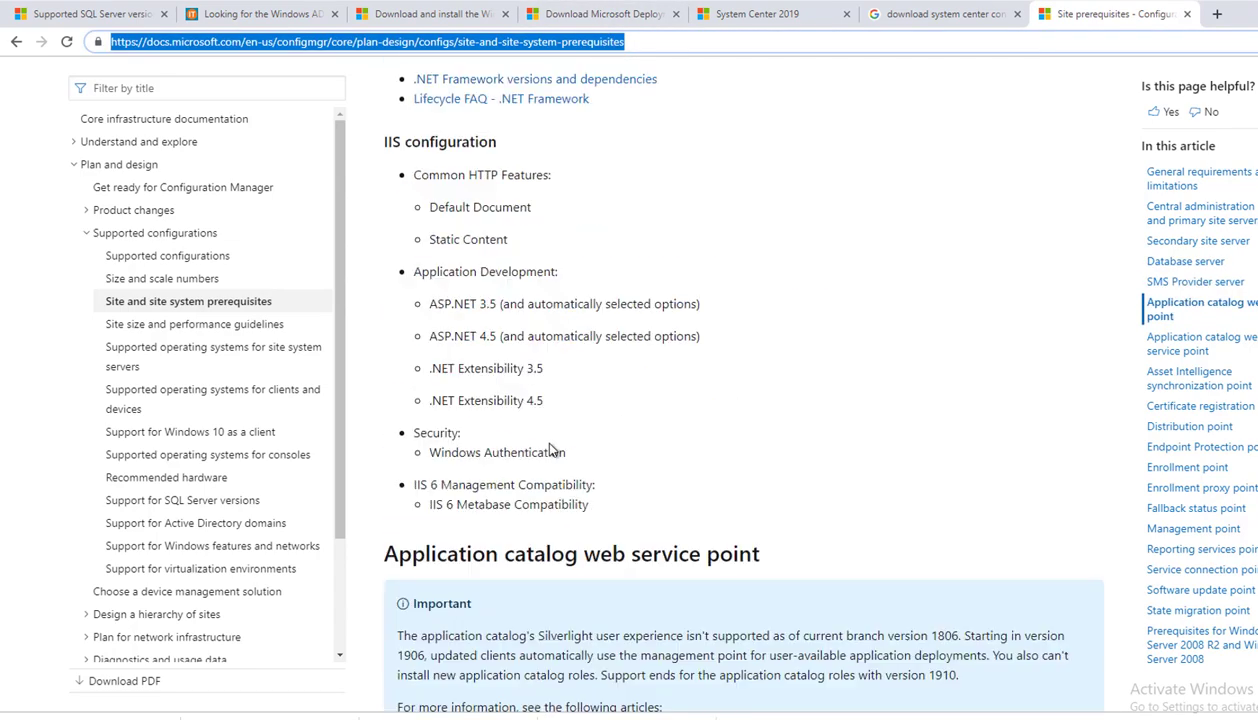
scroll(549, 450, "down", 4)
scroll(554, 436, "up", 4)
scroll(554, 436, "down", 4)
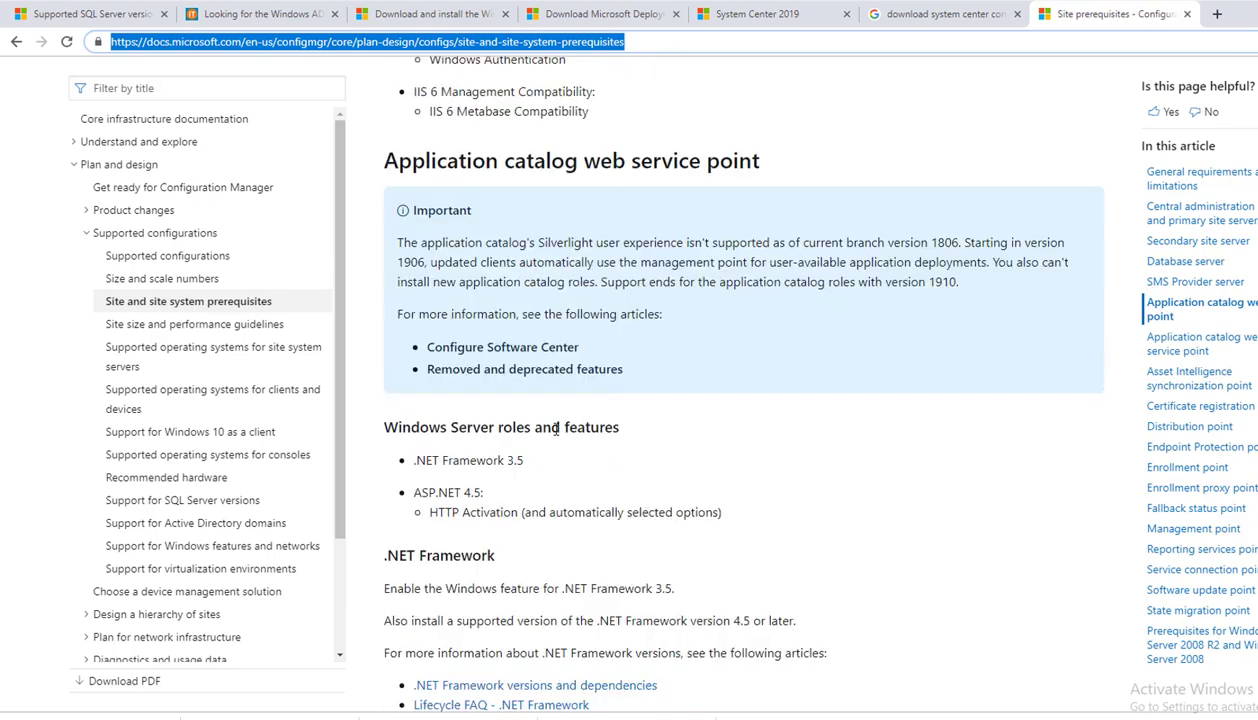
scroll(558, 420, "up", 3)
scroll(563, 388, "down", 1)
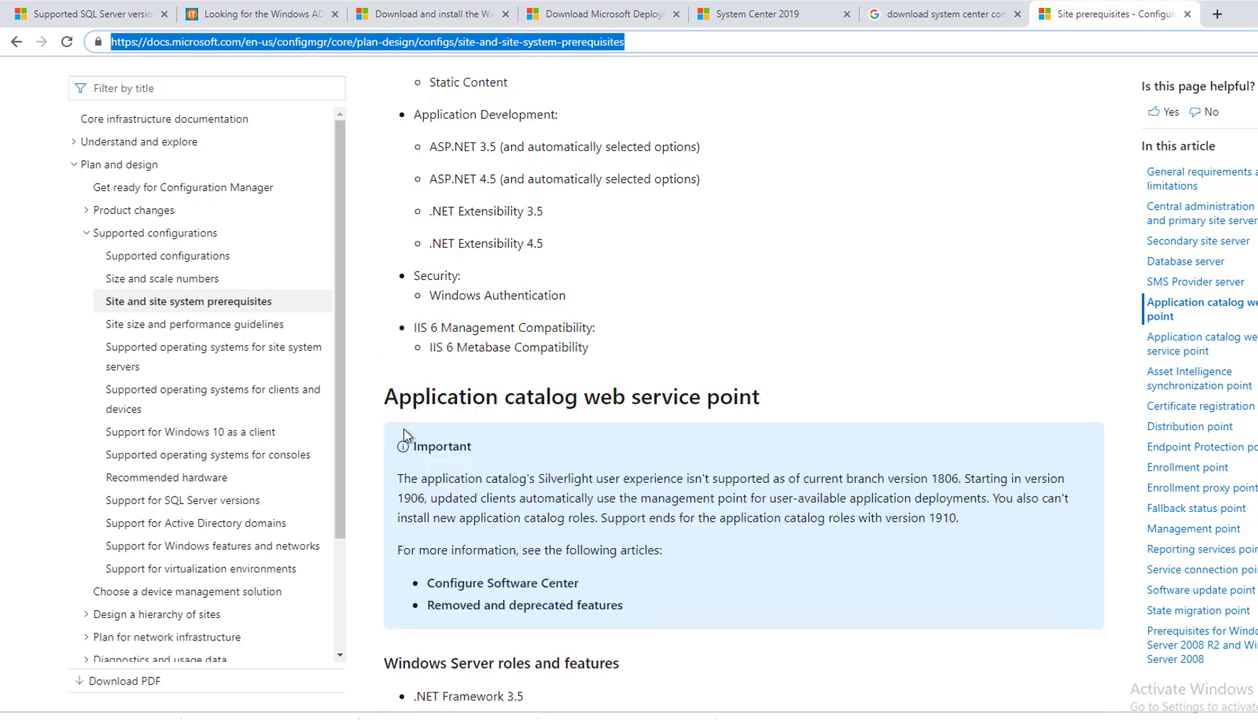
left_click(392, 396)
double_click(392, 396)
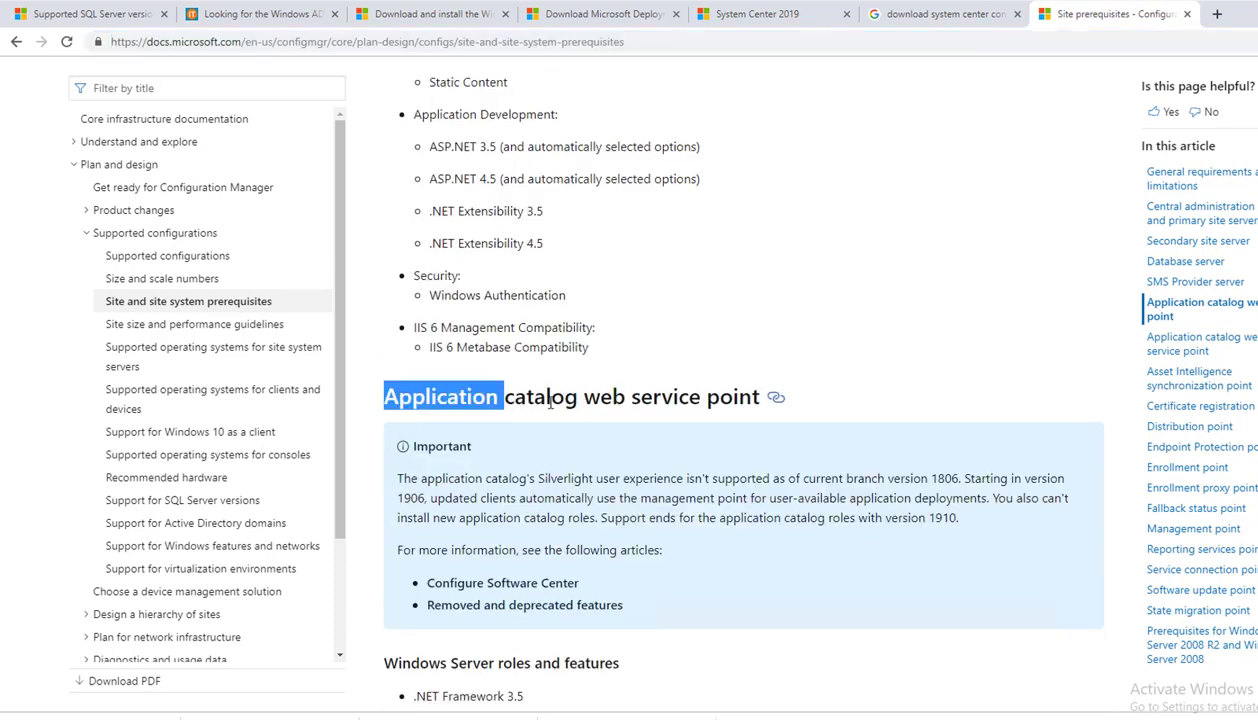
left_click(549, 400)
scroll(689, 422, "down", 2)
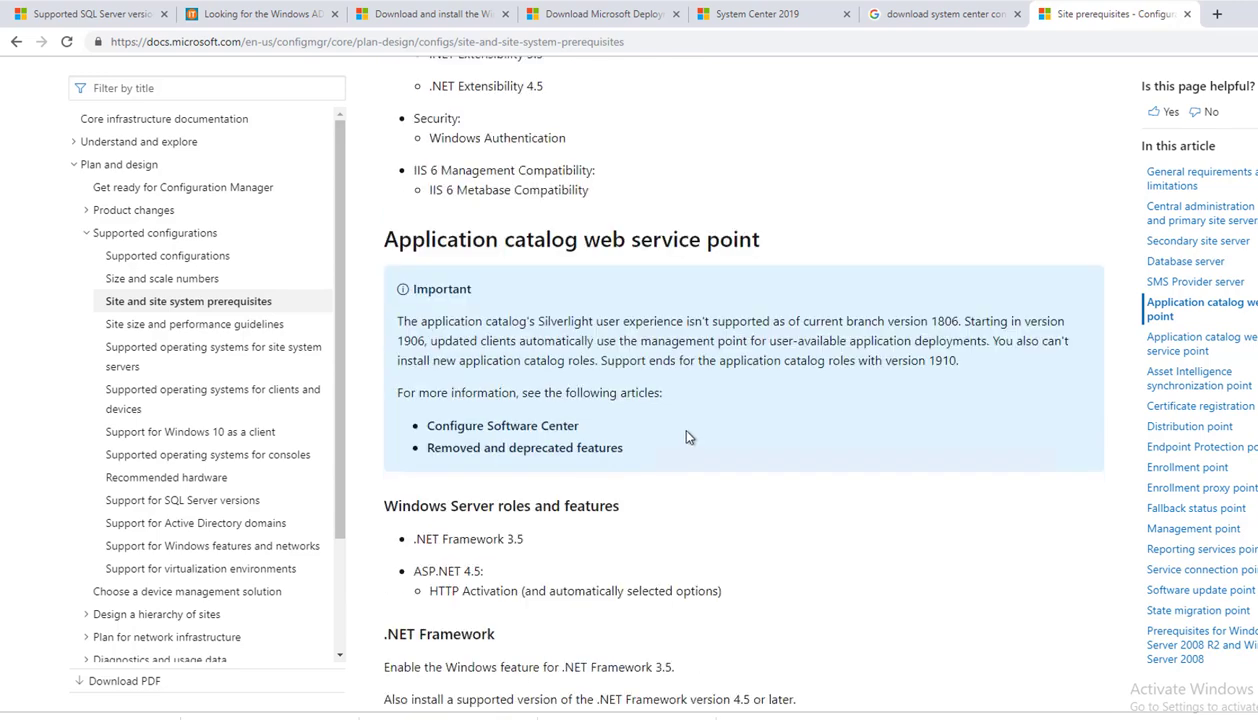
scroll(650, 442, "down", 1)
scroll(528, 463, "down", 1)
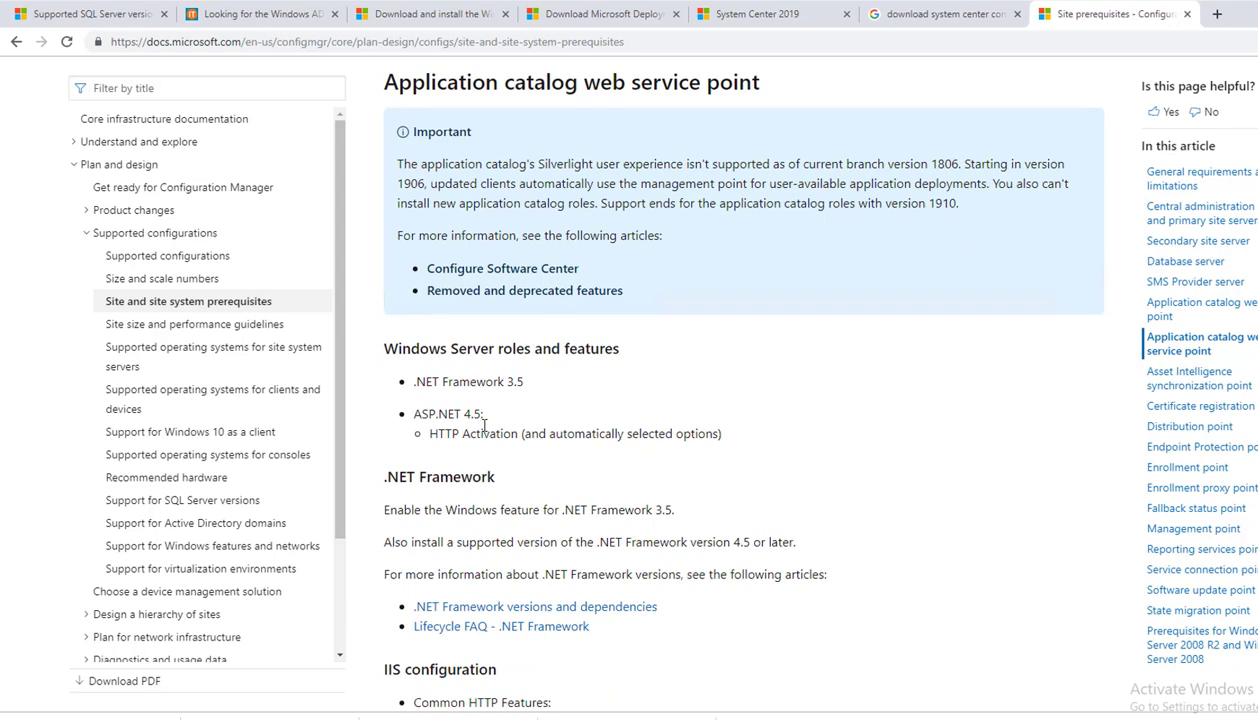
scroll(484, 425, "down", 2)
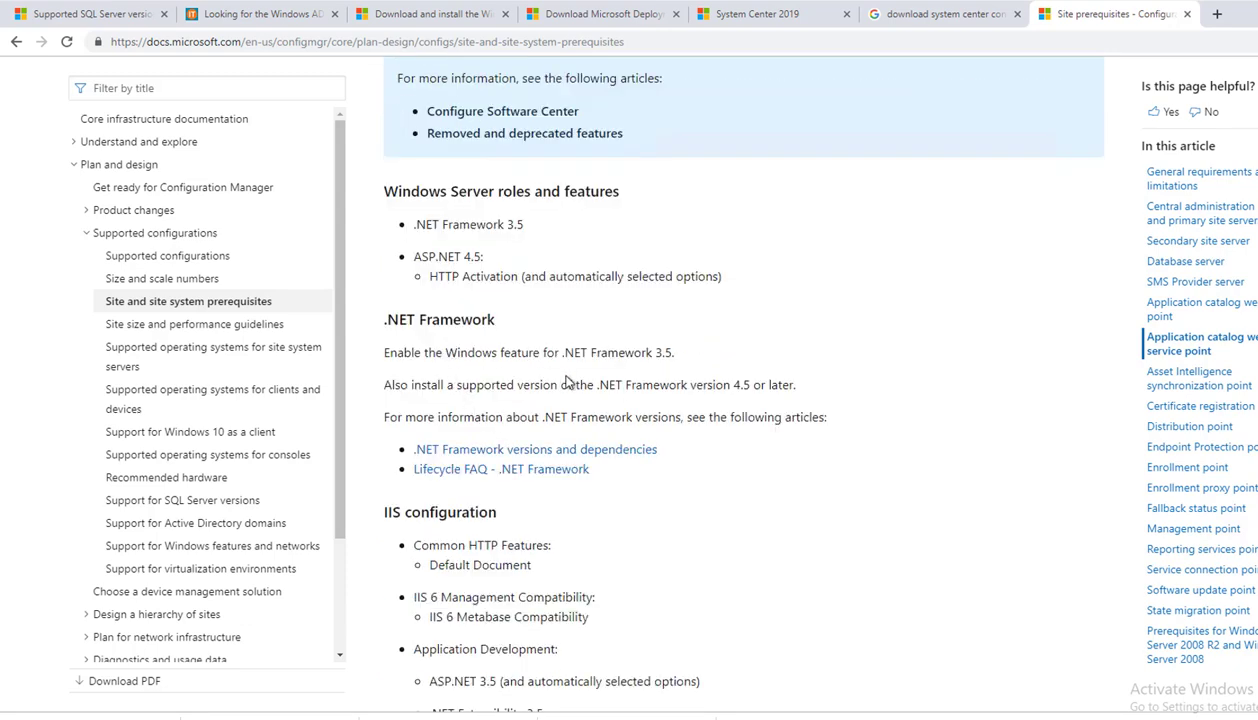
scroll(655, 385, "down", 2)
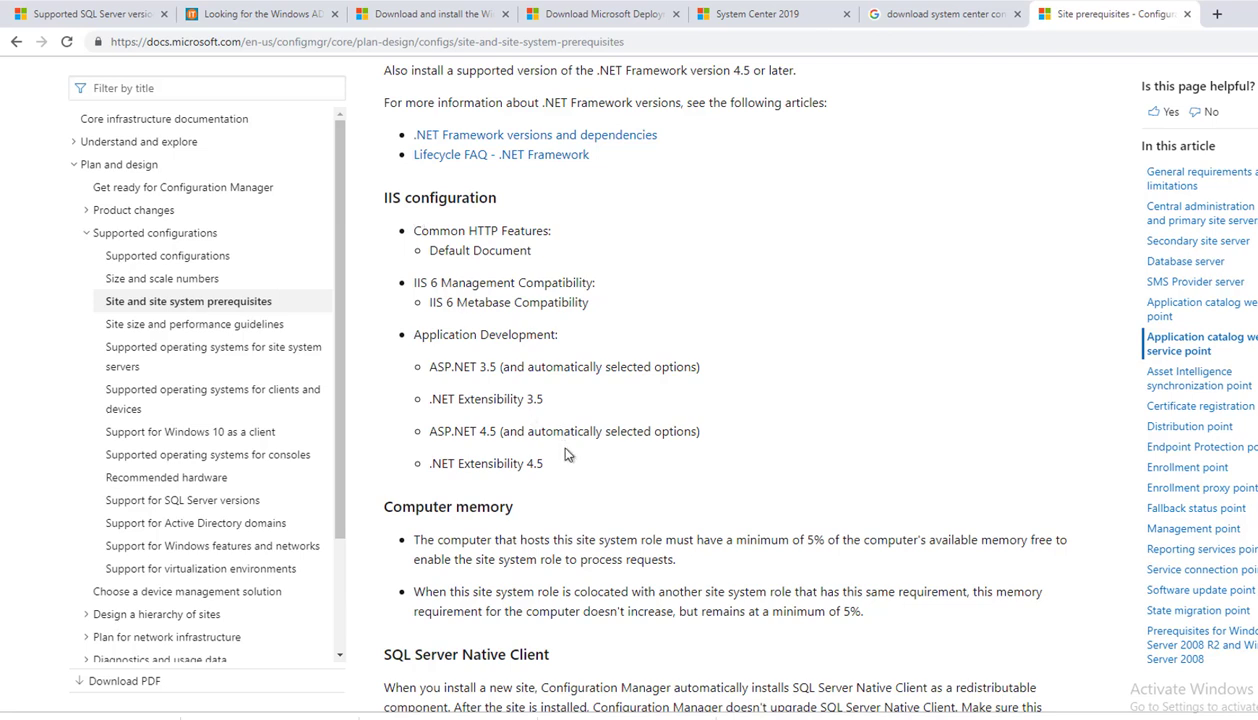
left_click_drag(565, 455, 402, 240)
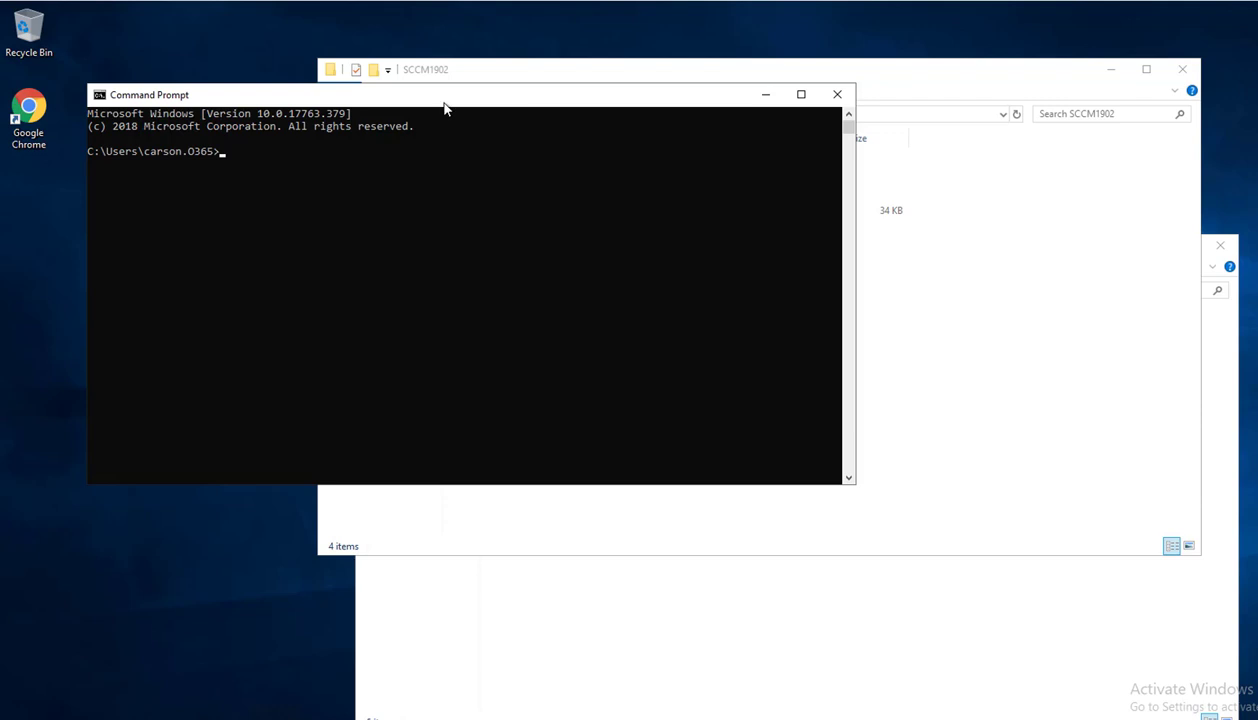
Close the standard Command Prompt and open a new one as administrator, allowing it to make changes
left_click(837, 94)
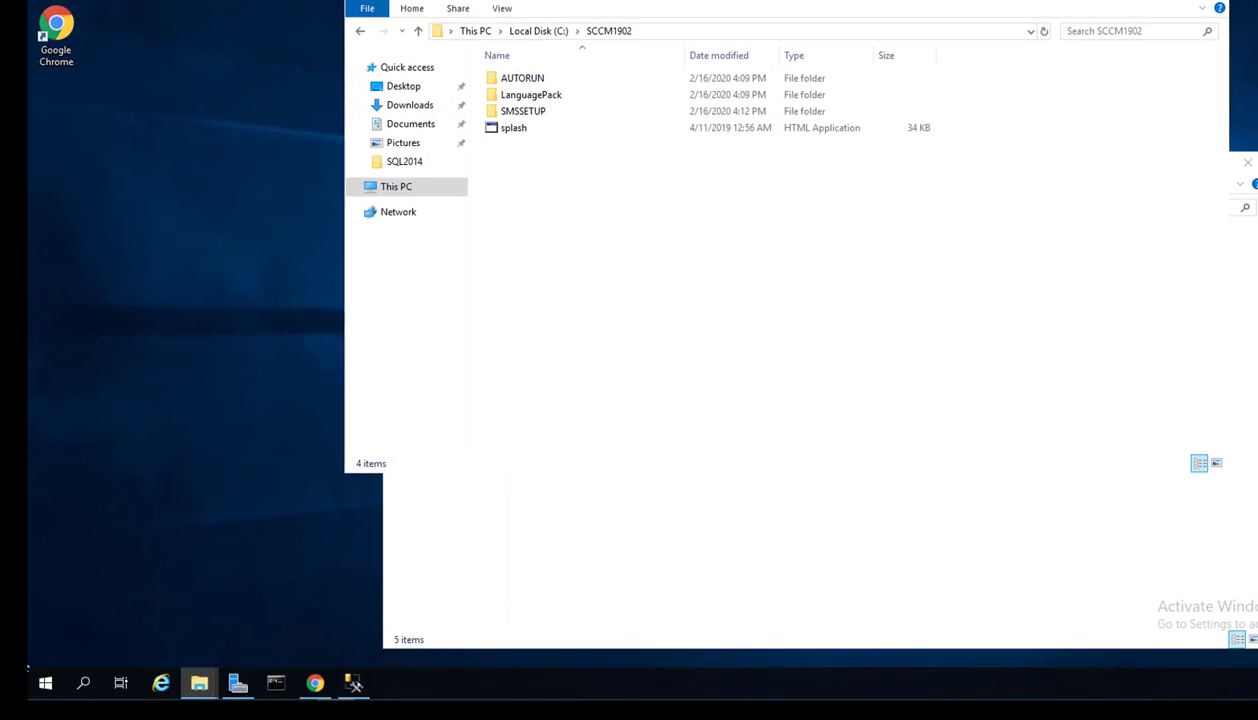
left_click(82, 683)
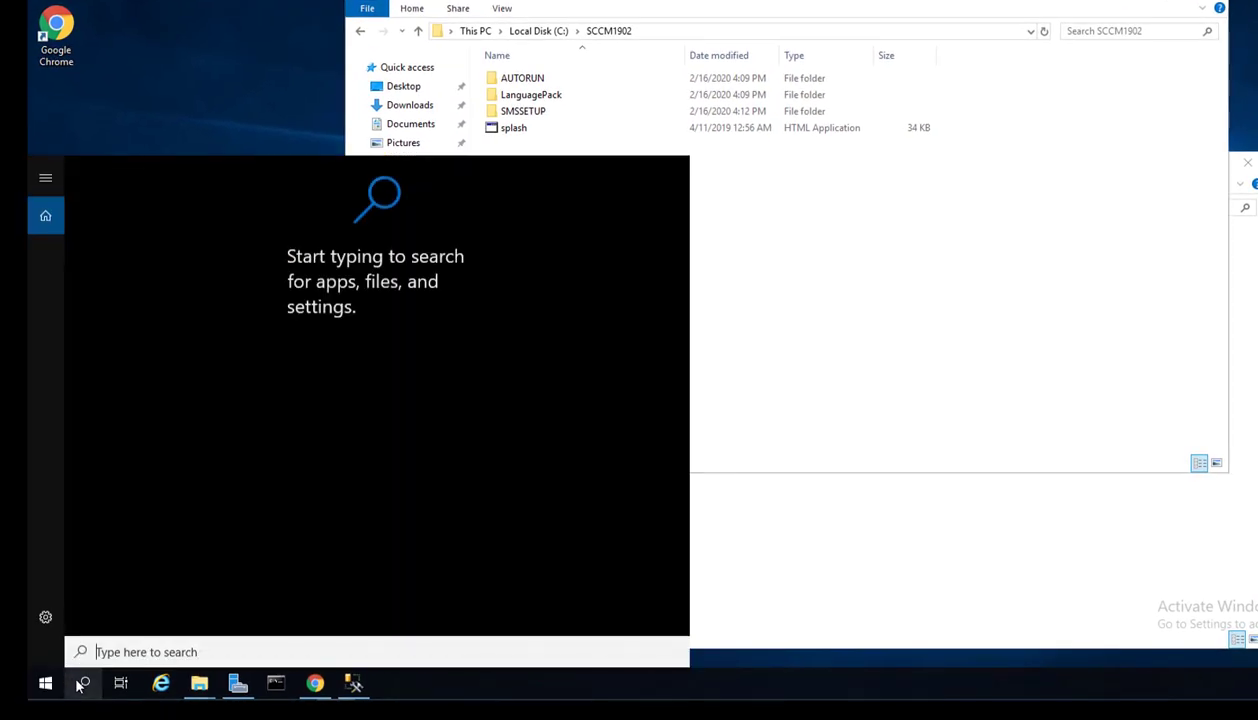
type("com")
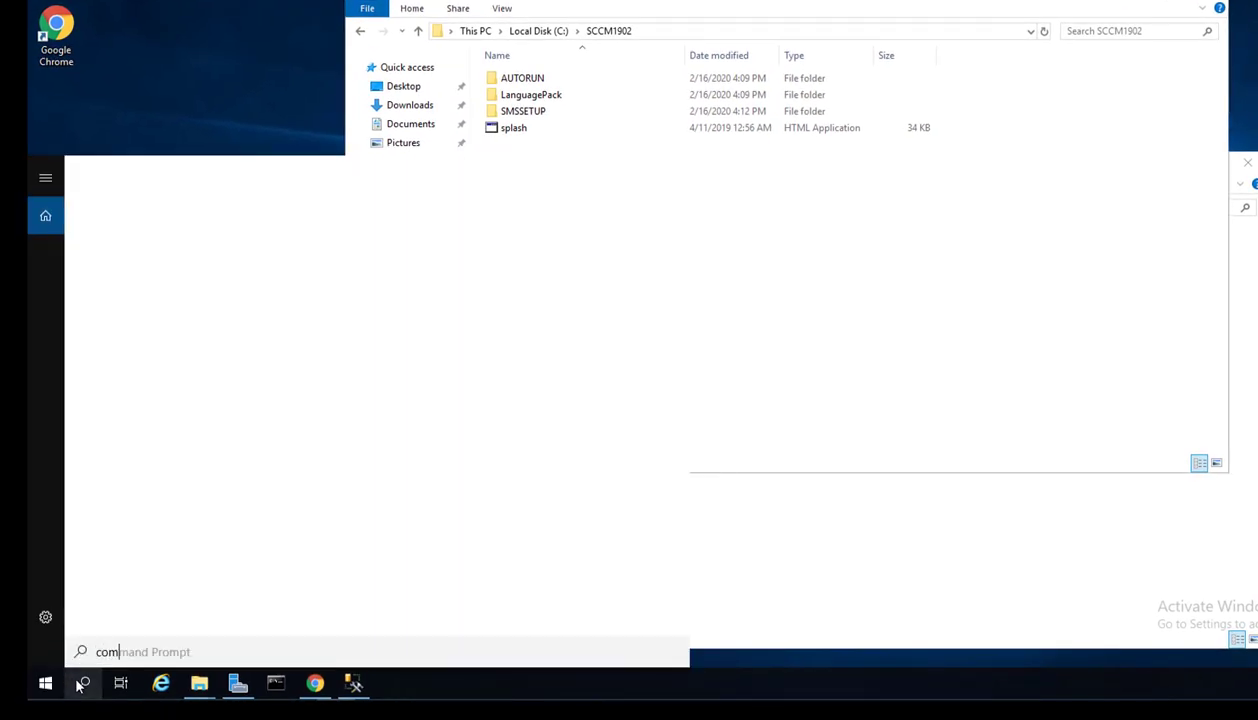
right_click(173, 257)
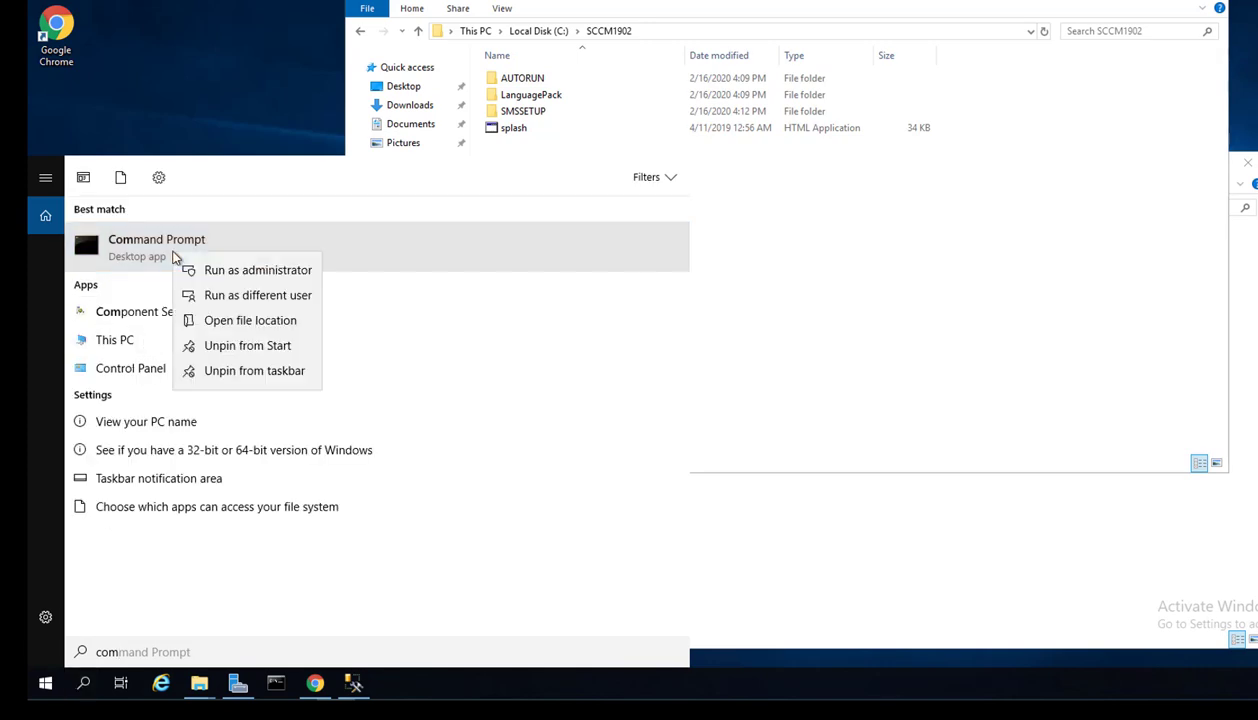
left_click(257, 270)
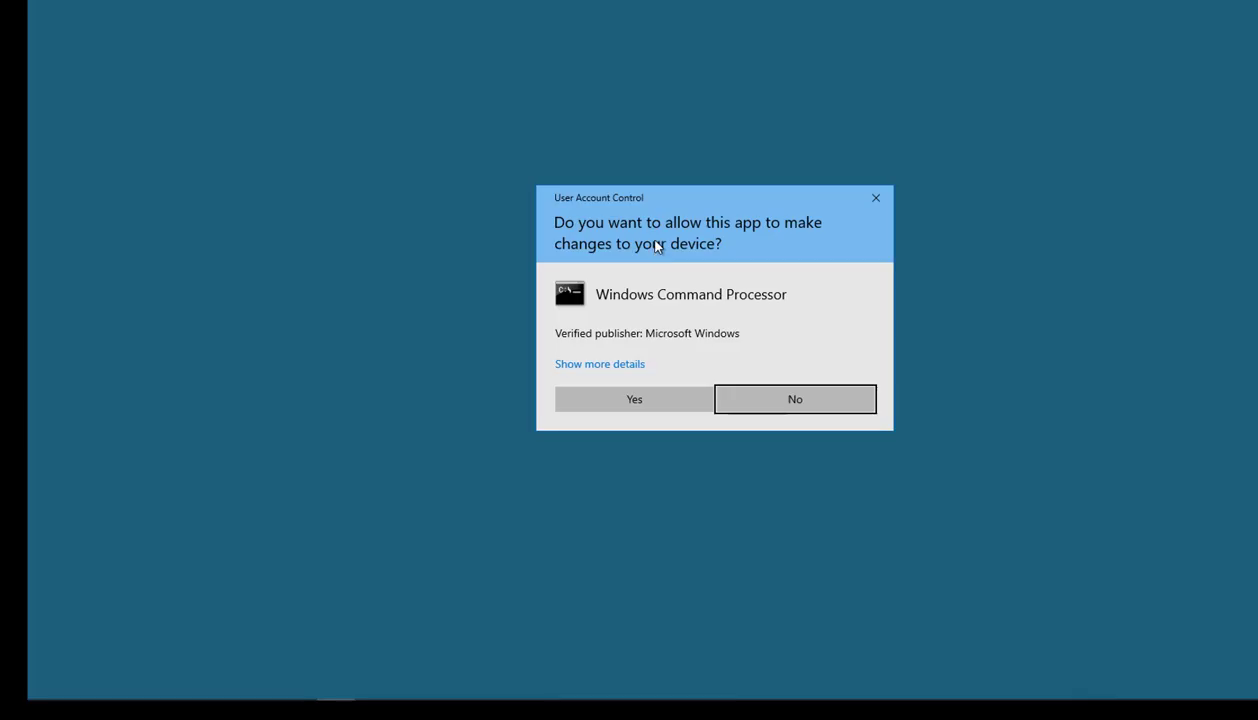
left_click(643, 399)
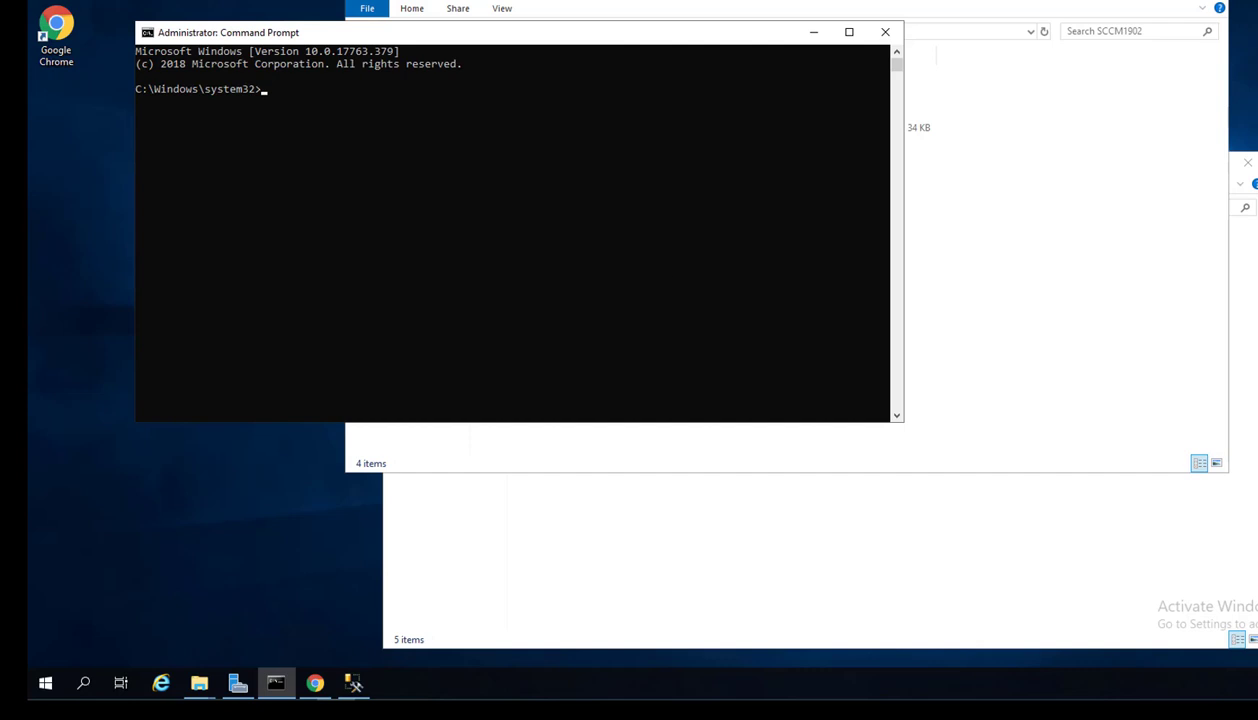
Reposition the elevated Command Prompt window and change to the root directory with cd\
left_click_drag(567, 32, 641, 162)
left_click(664, 259)
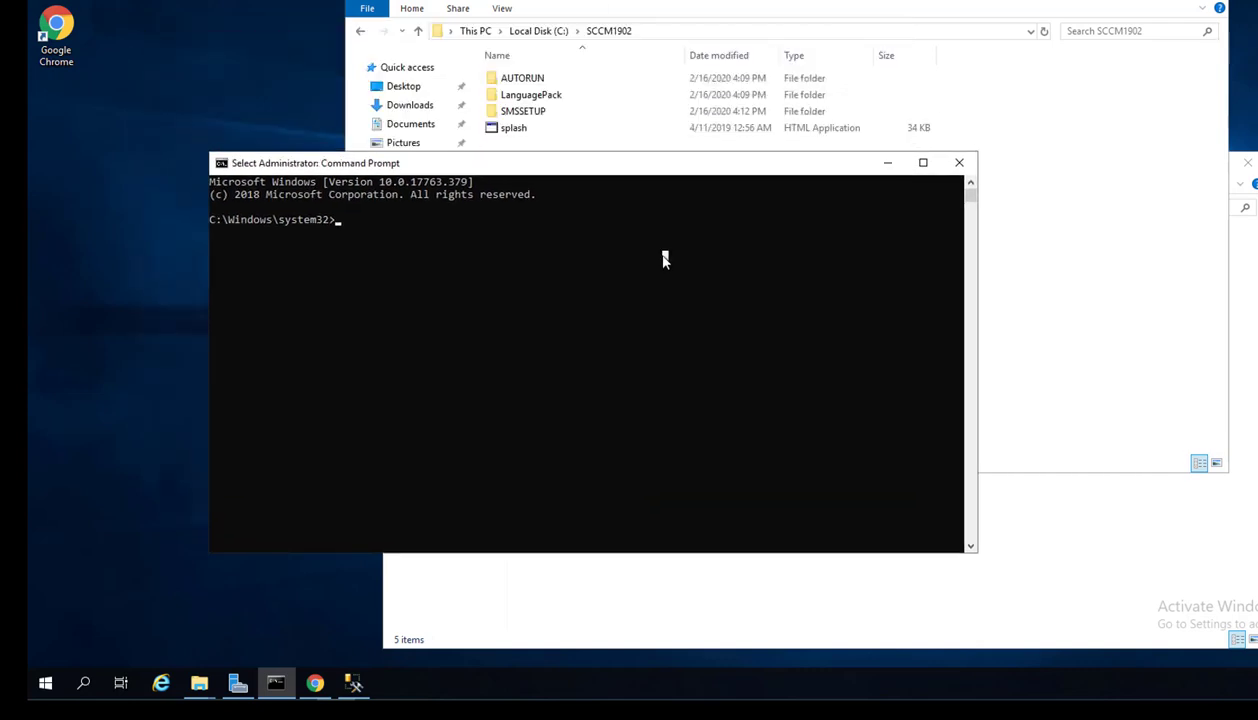
type("cd\\")
key("Return")
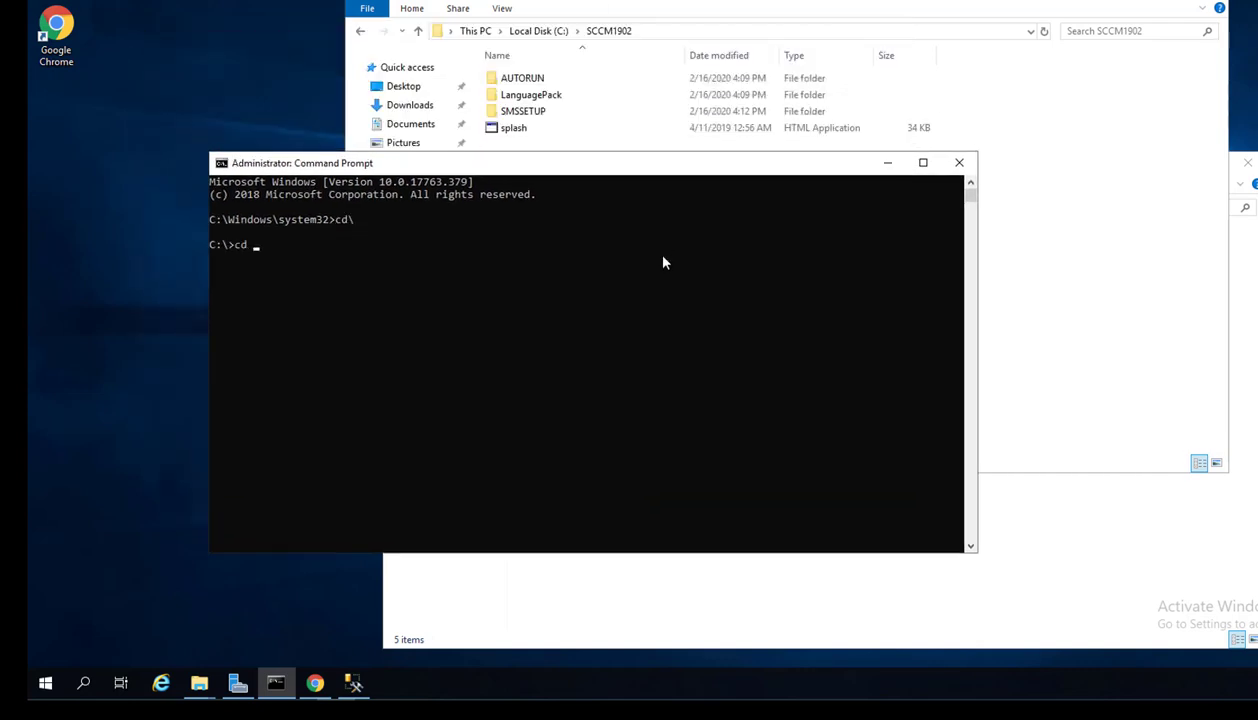
Browse the SCCM1902 folder to SMSSETUP\BIN\X64 and use its path to change the Command Prompt directory to C:\SCCM1902\SMSSETUP\BIN\X64
double_click(539, 114)
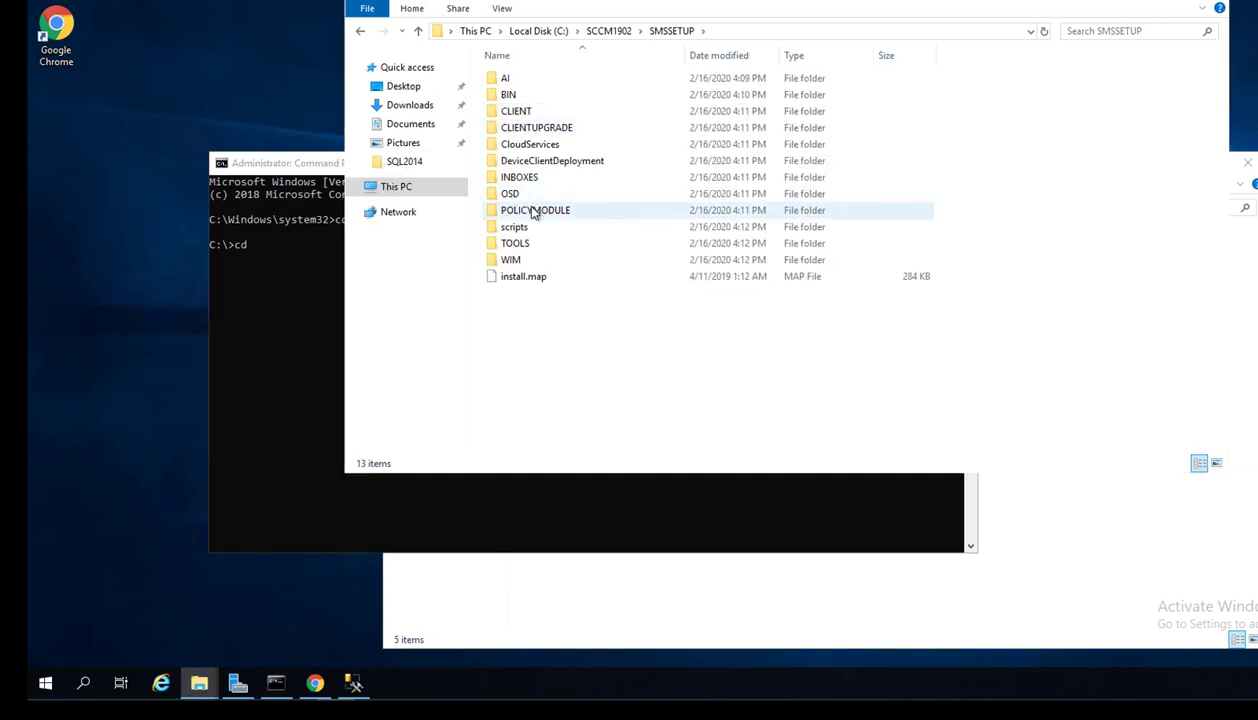
double_click(512, 95)
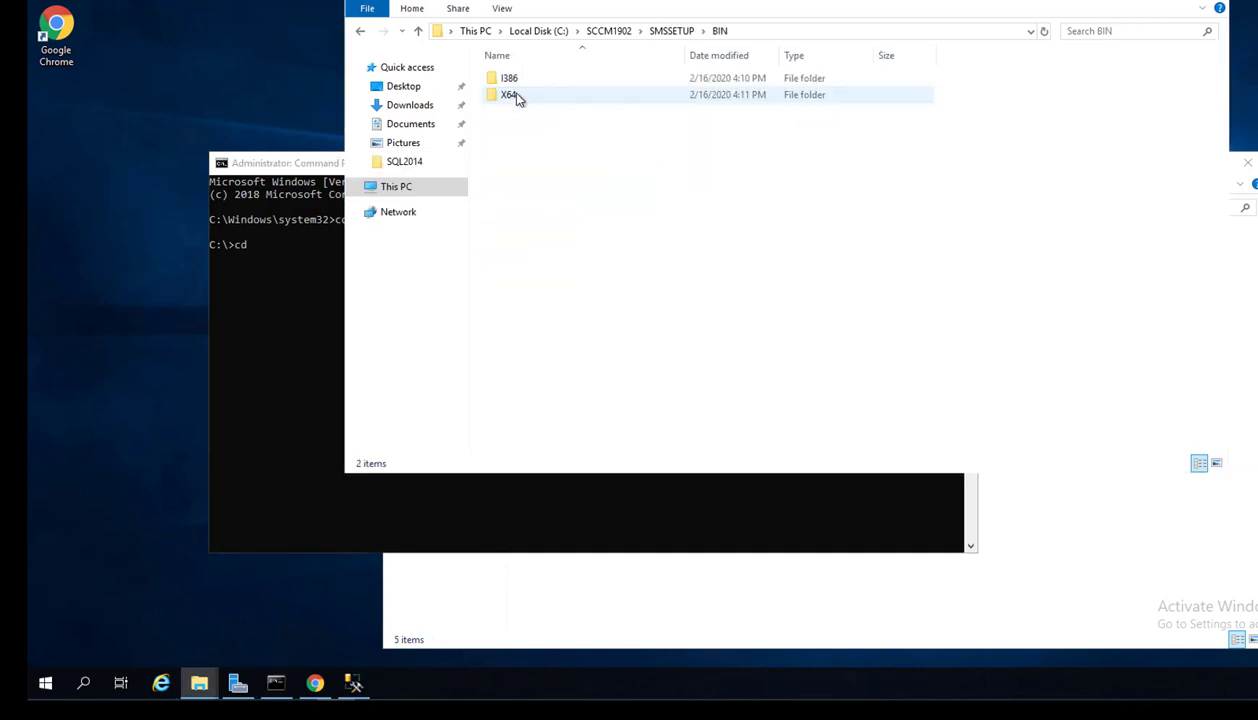
double_click(511, 95)
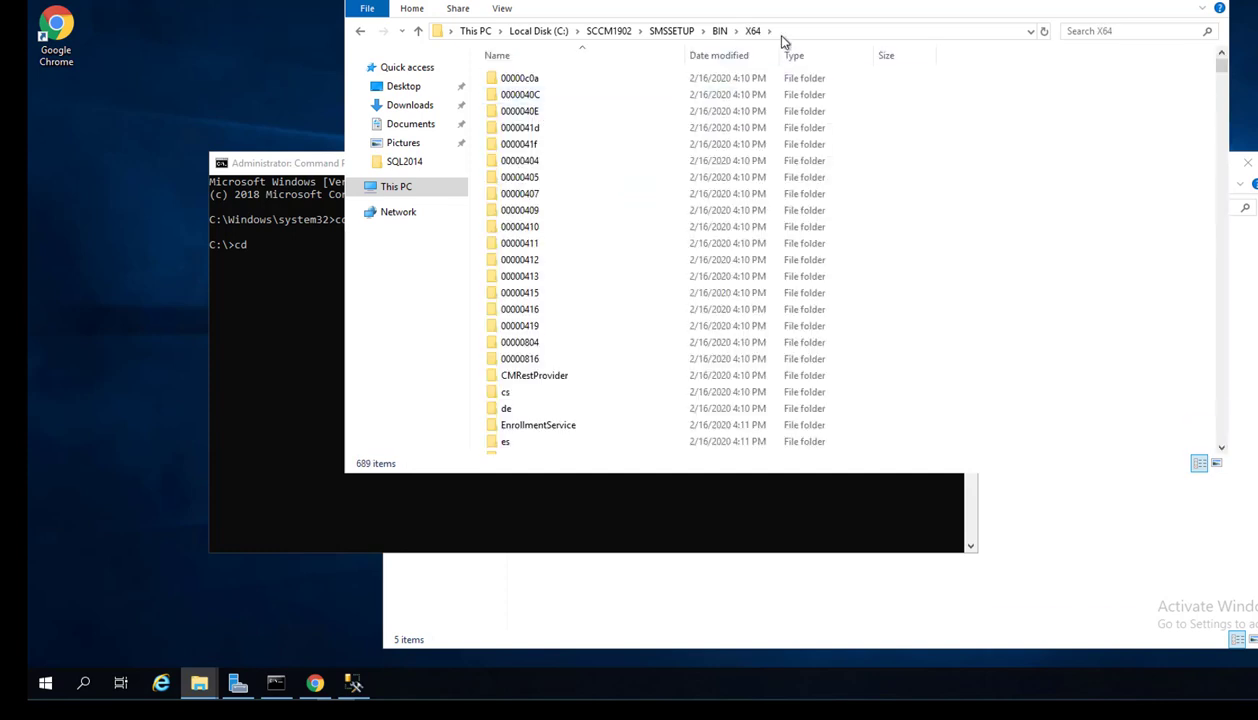
left_click(783, 31)
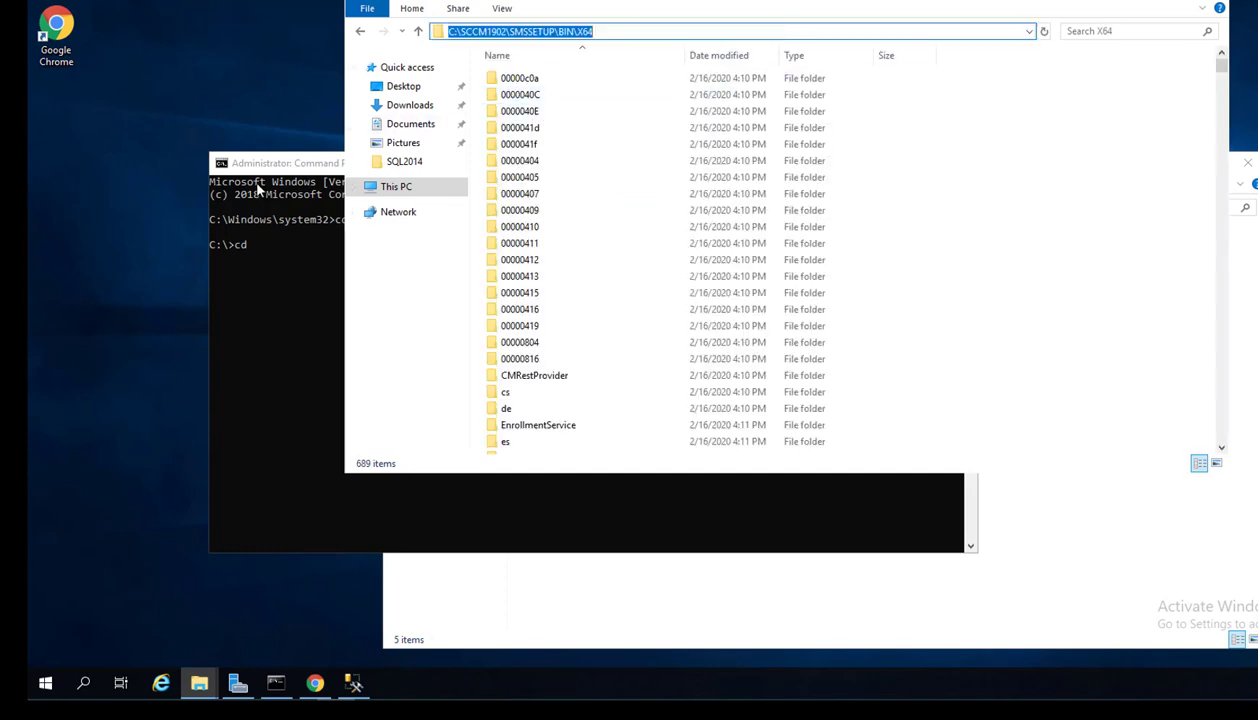
left_click(286, 340)
type("C:\\SCCM1902\\SMSSETUP\\BIN\\X64")
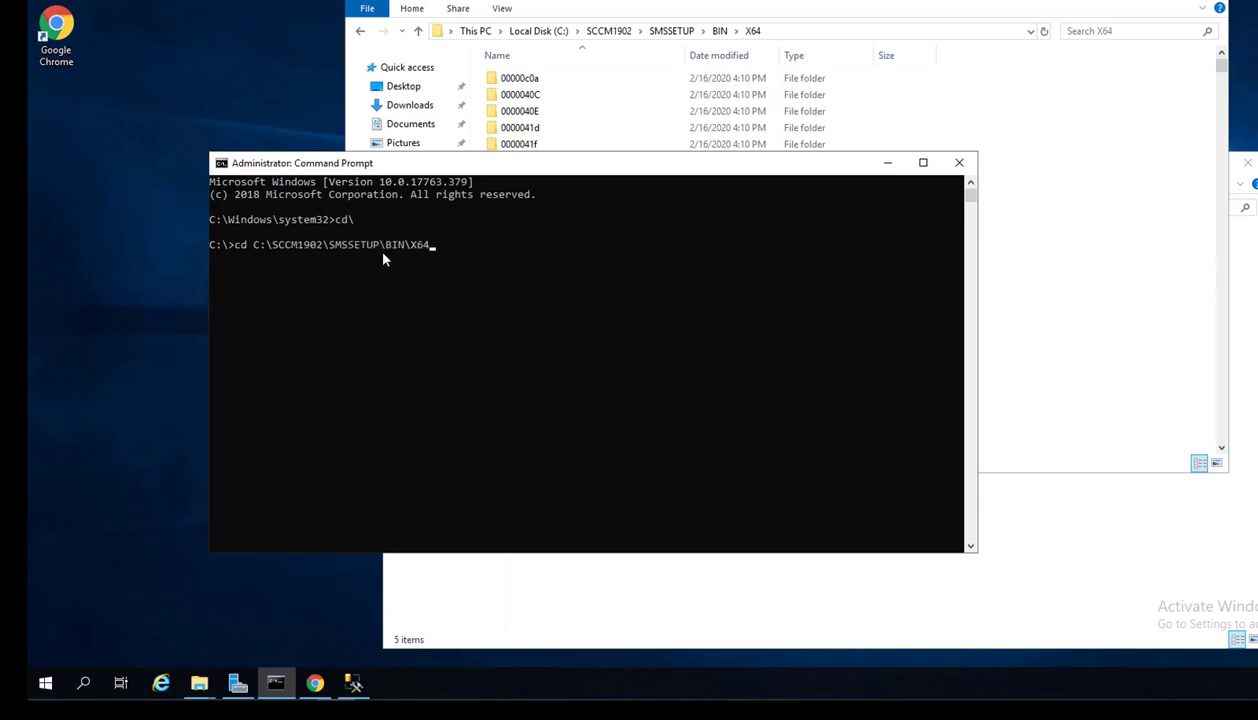
key("Return")
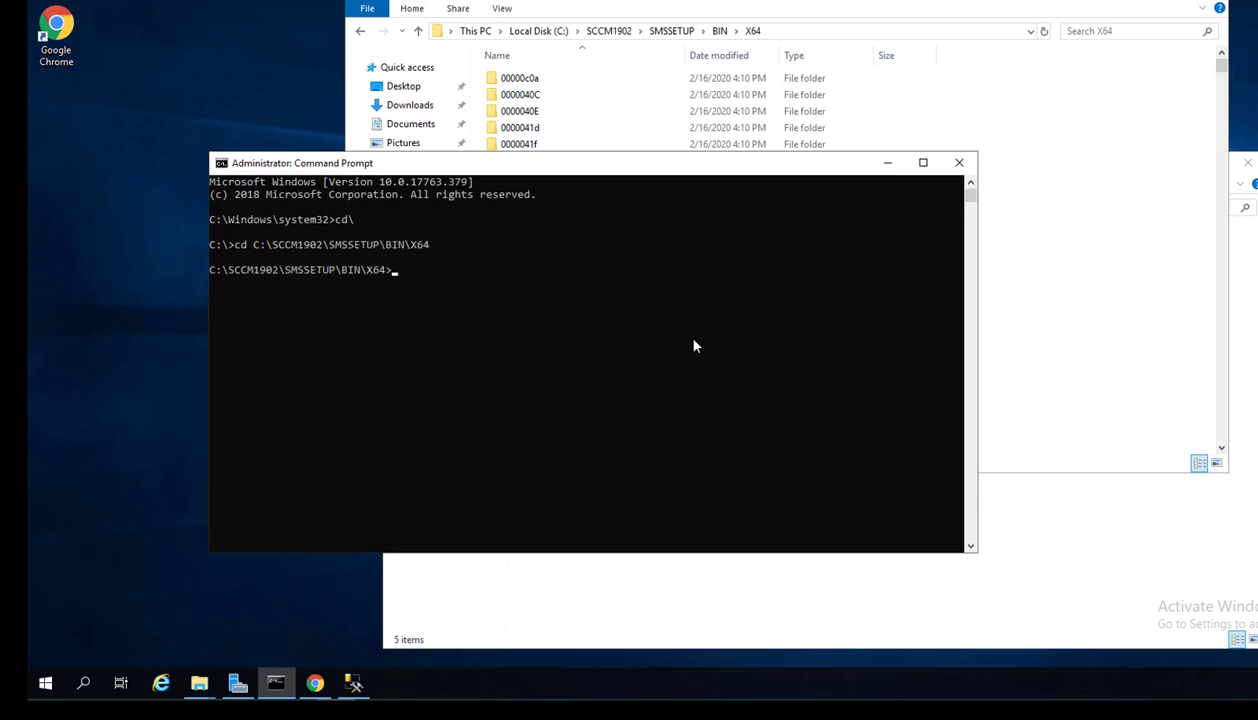
List the contents of the X64 setup folder and filter the listing to files matching pre*.*
type("dir")
key("Return")
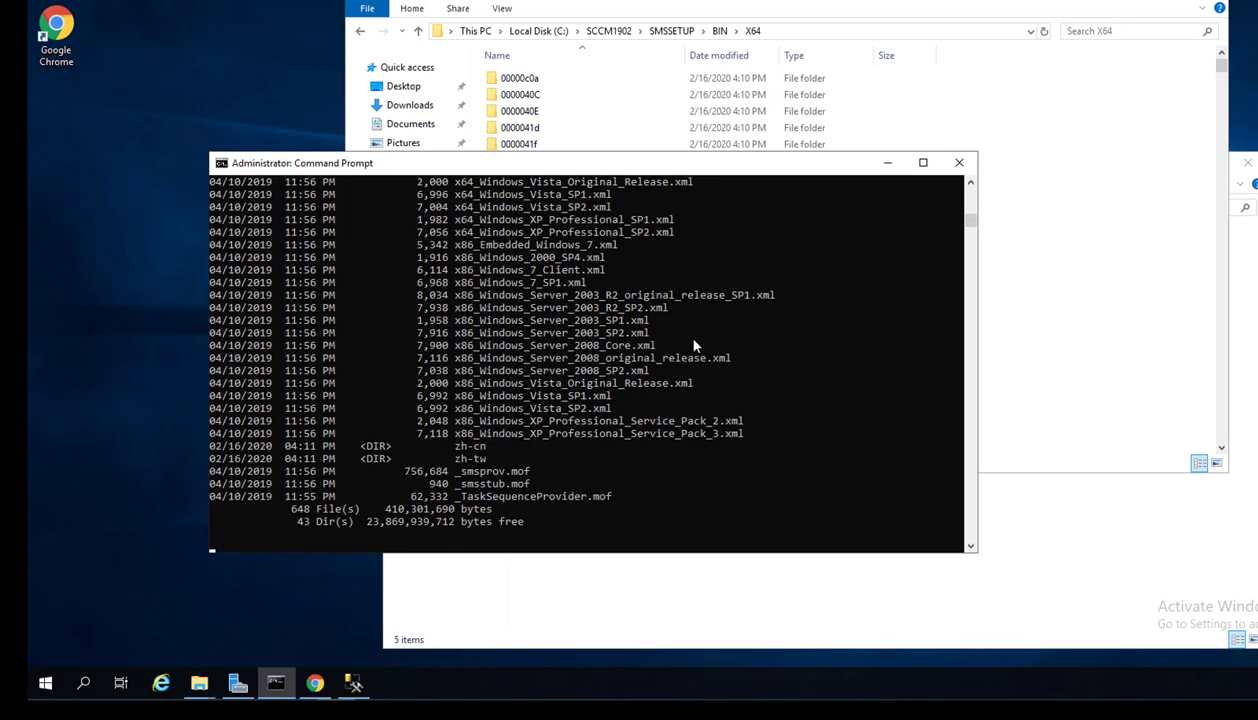
type("dir pre*.*")
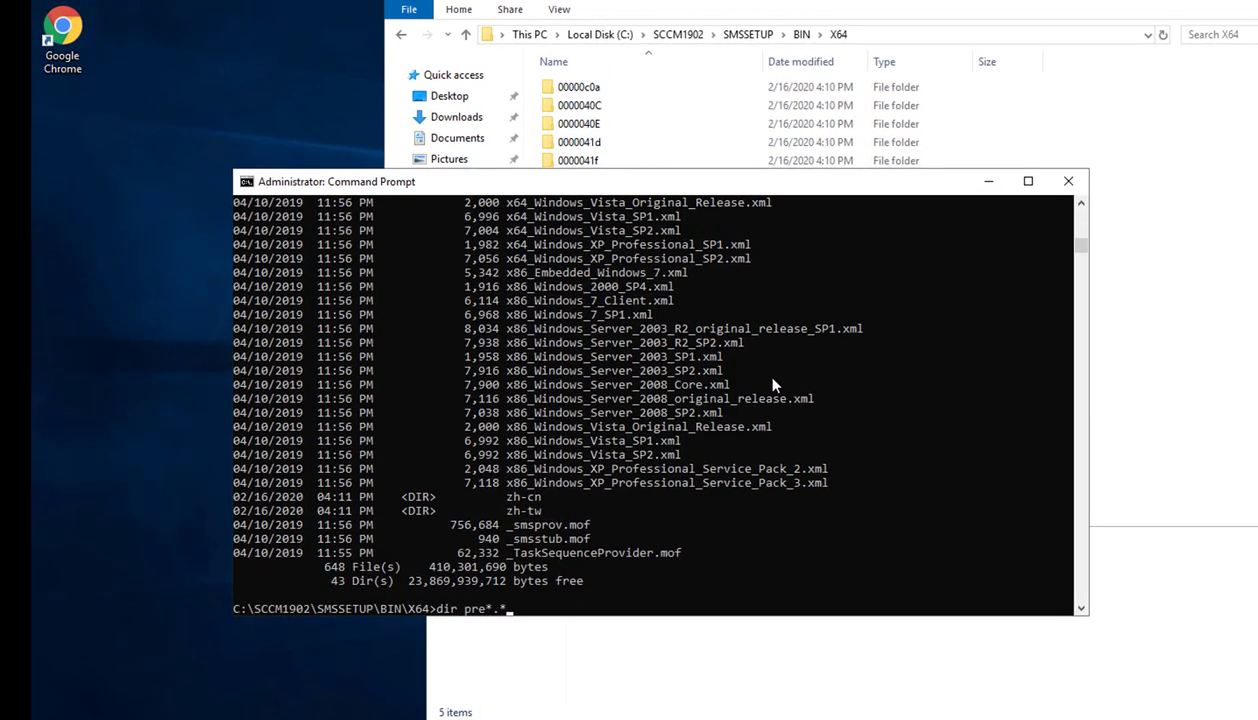
key("Return")
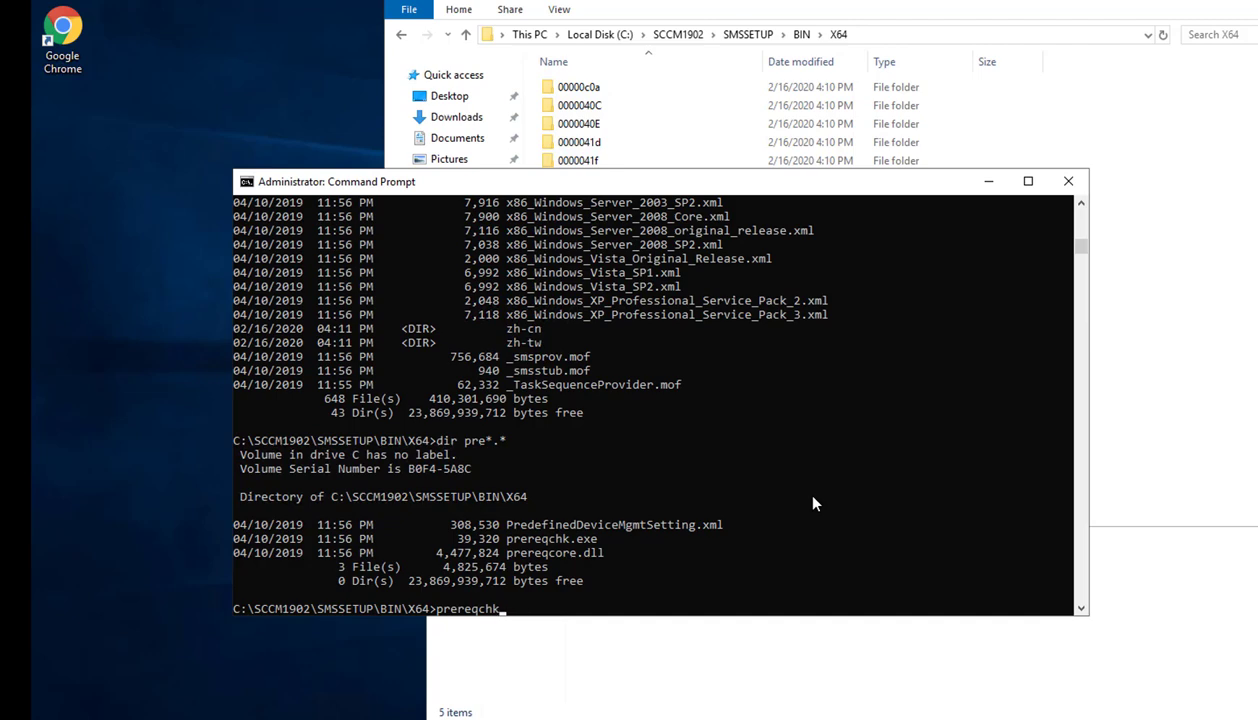
Run prereqchk without options and examine the switches it offers, including /DP for the distribution point
key("Return")
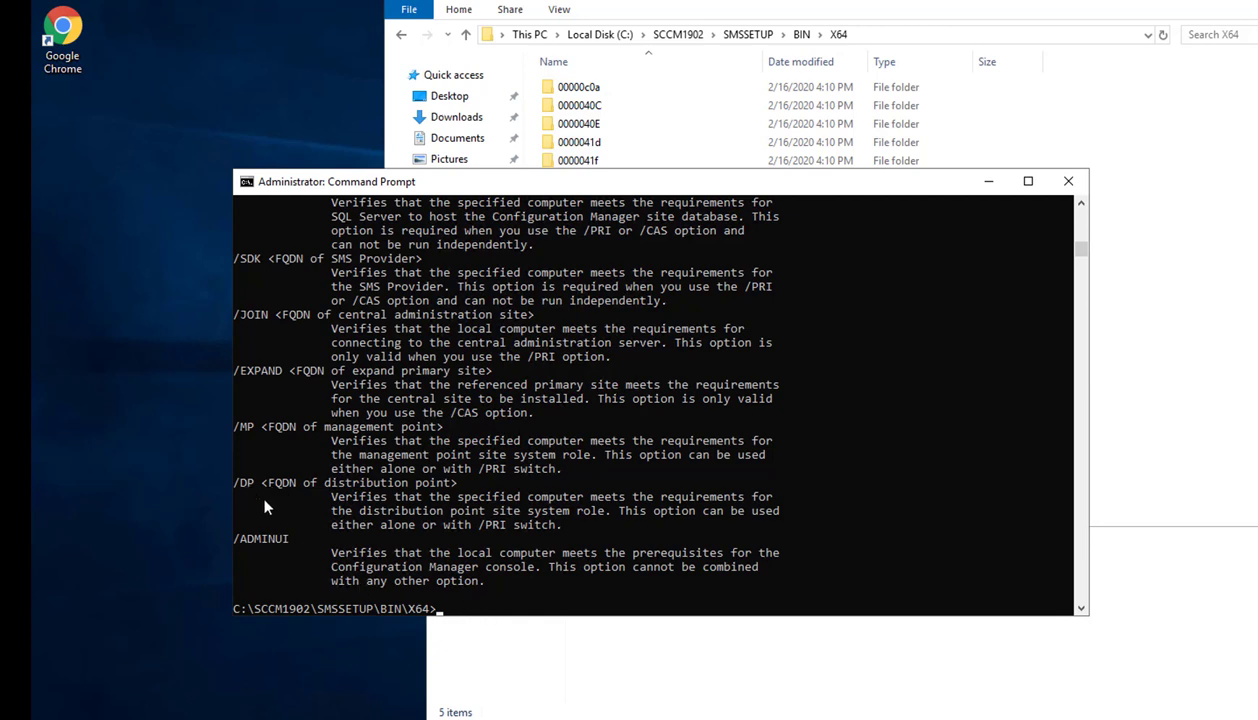
left_click_drag(558, 527, 262, 487)
scroll(1081, 206, "up", 3)
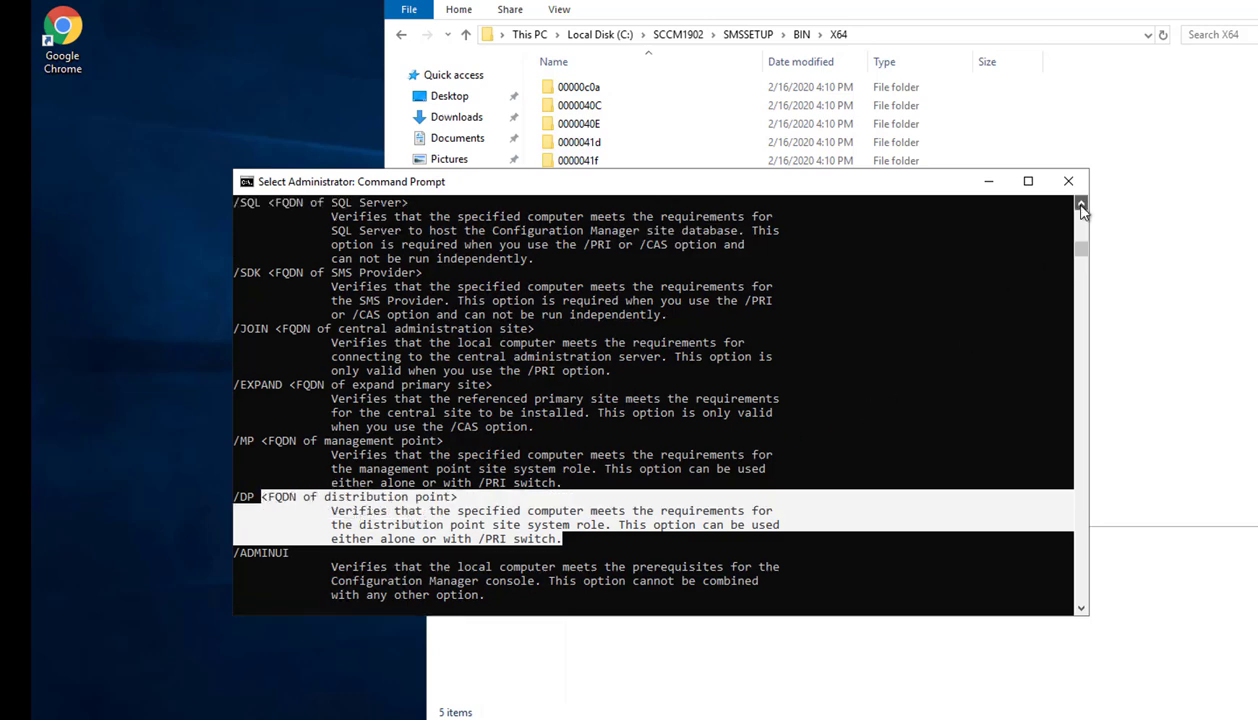
left_click(1081, 206)
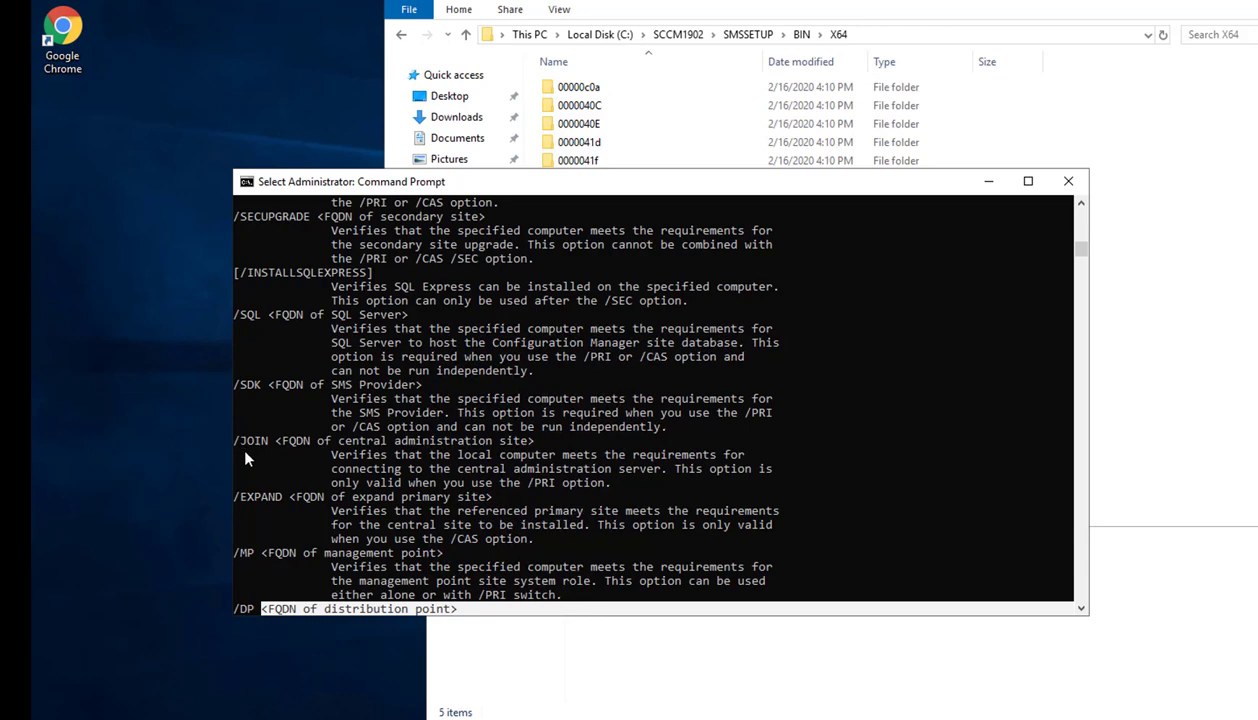
left_click_drag(298, 600, 548, 552)
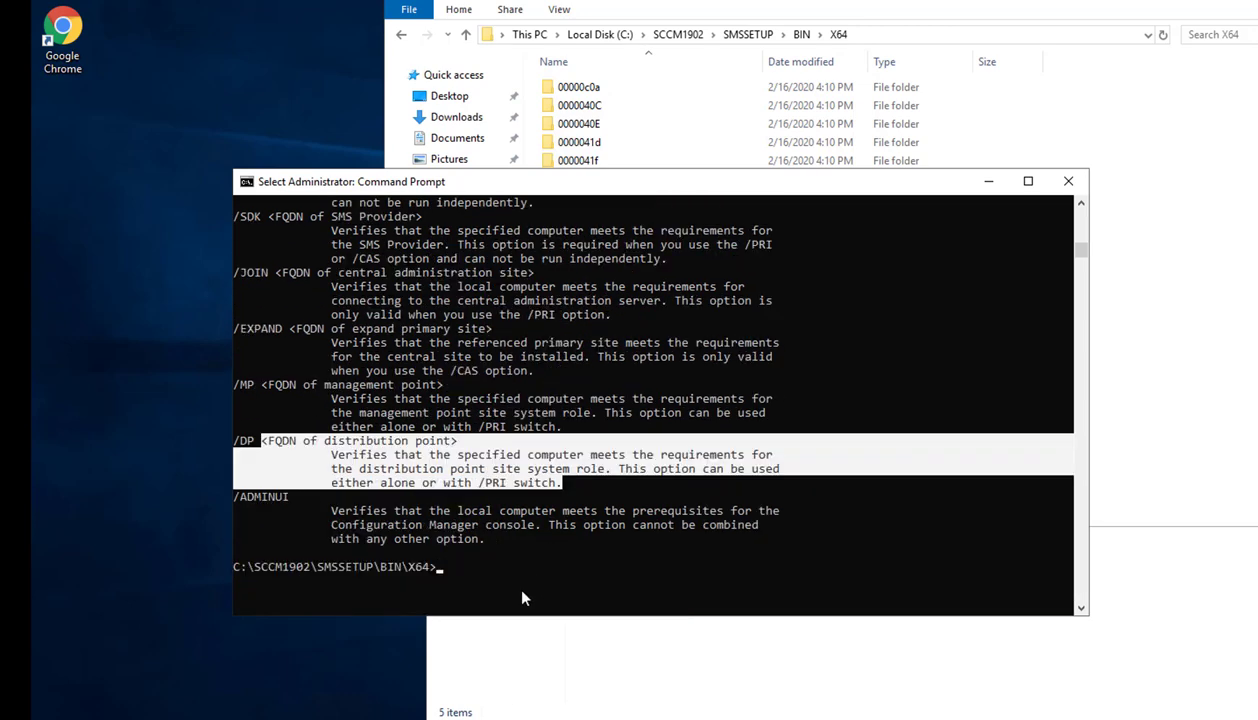
Start the Configuration Manager prerequisite check for this computer with prereqchk /local
type("prereqchk")
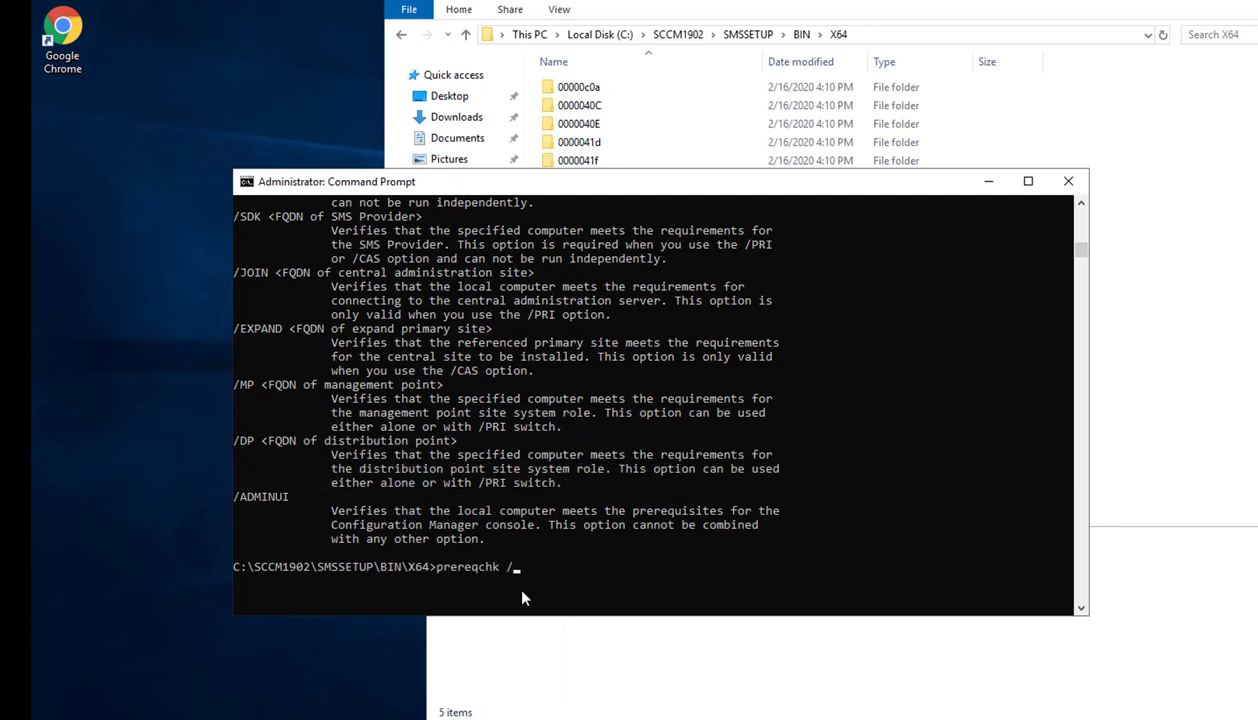
type(" /local")
key("Return")
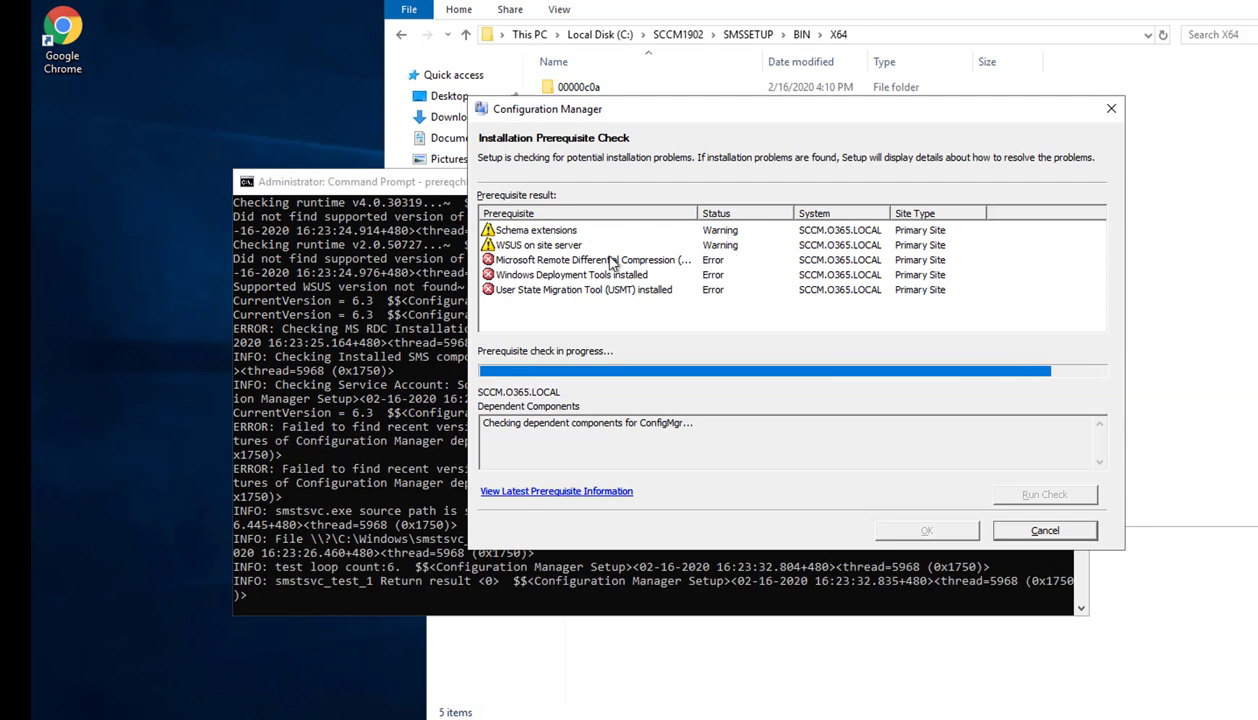
Widen the Prerequisite column and go through the WSUS, RDC library, Windows Deployment Tools, USMT and SQL Server memory entries
left_click(534, 247)
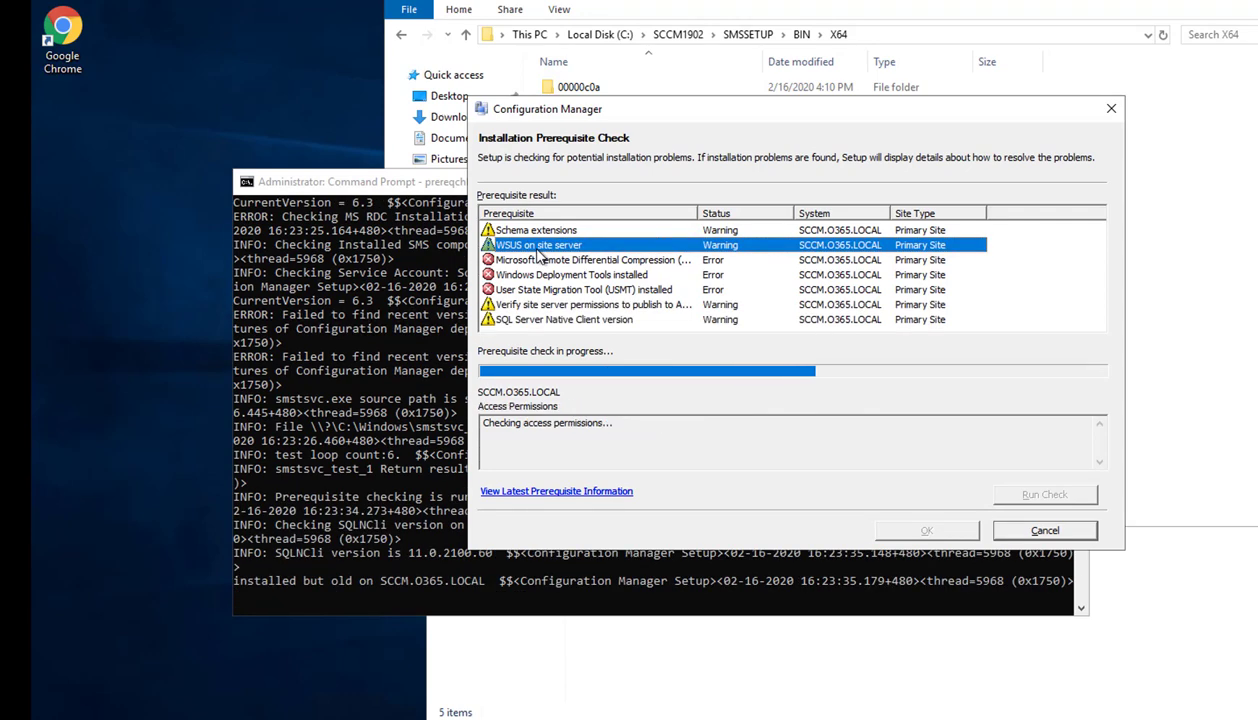
left_click(573, 262)
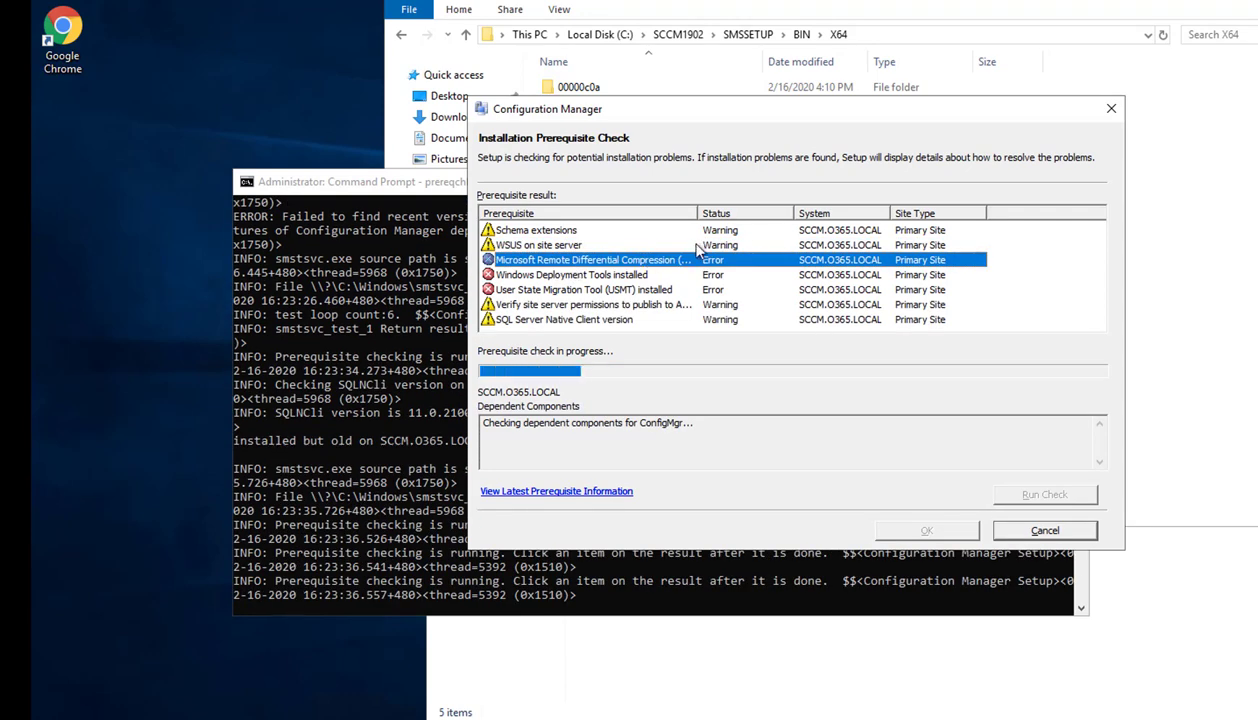
left_click_drag(697, 213, 798, 229)
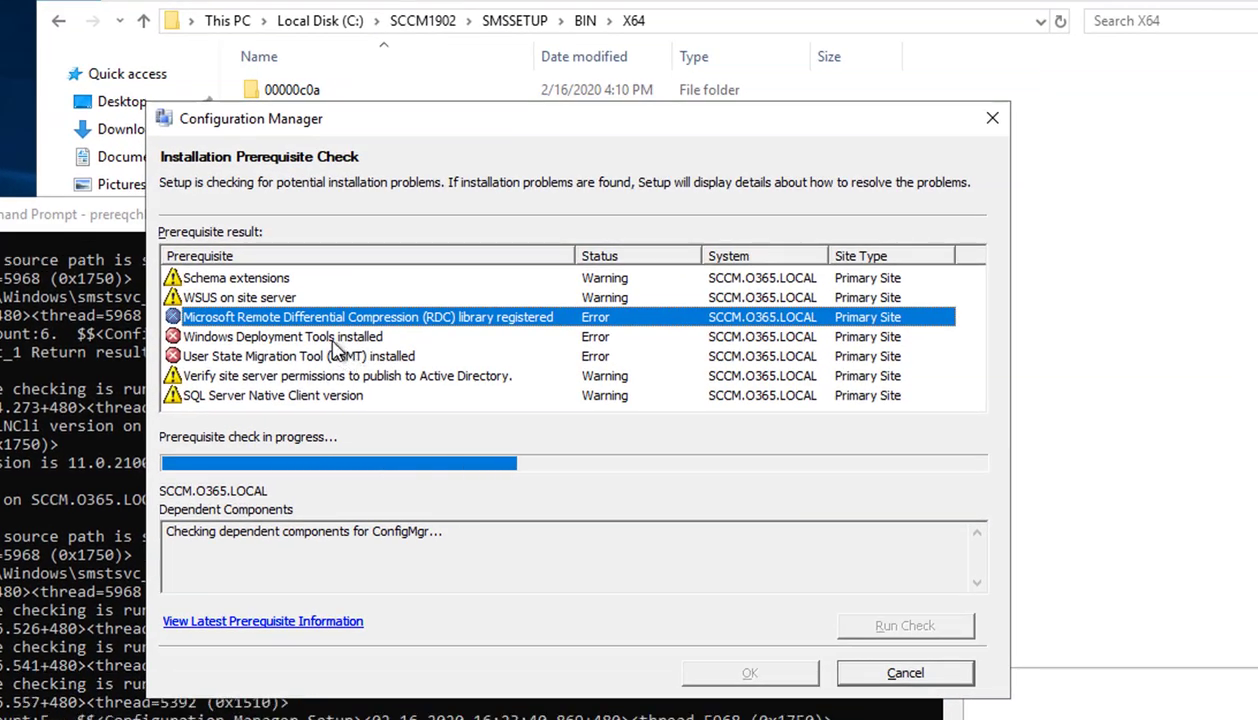
left_click(336, 341)
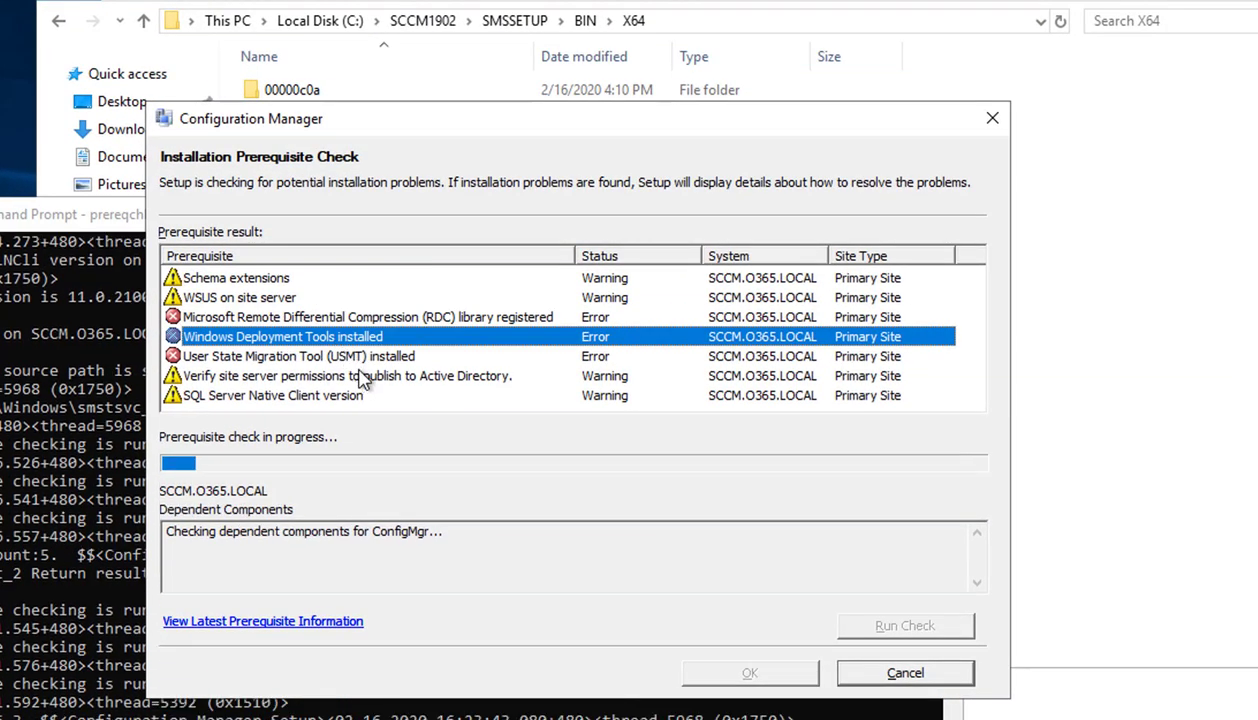
left_click(364, 362)
scroll(368, 370, "down", 1)
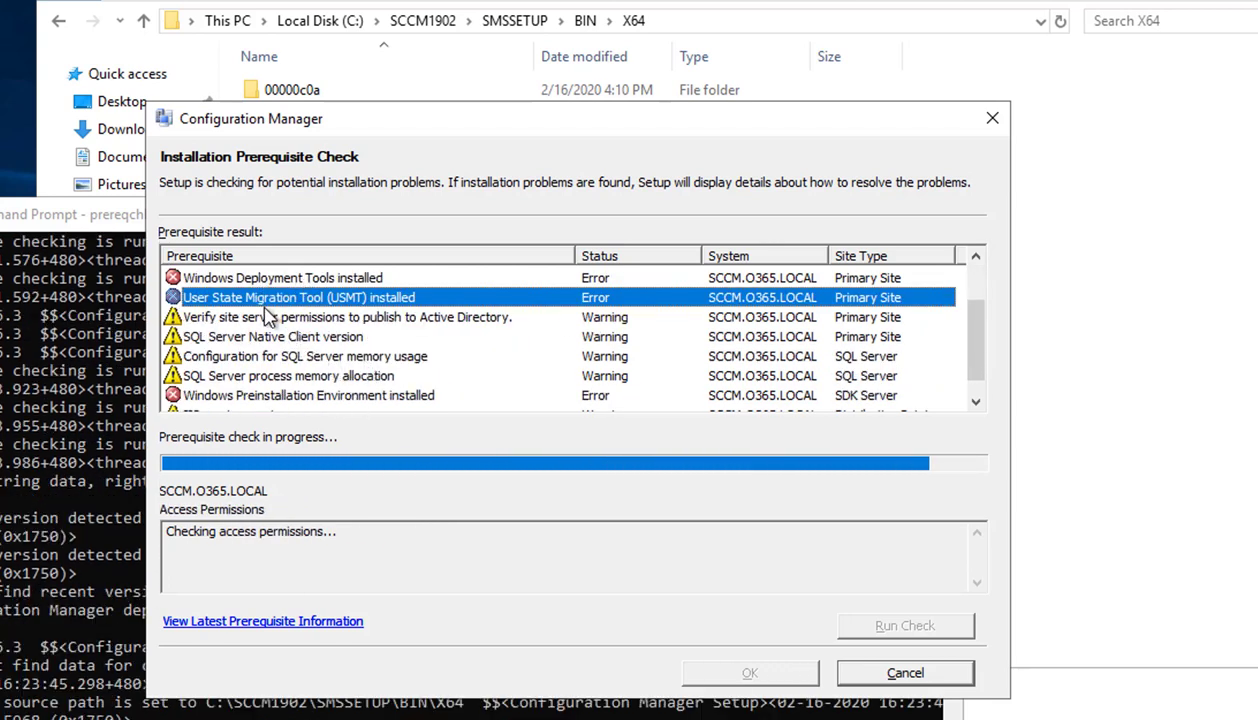
left_click(325, 395)
scroll(355, 385, "down", 1)
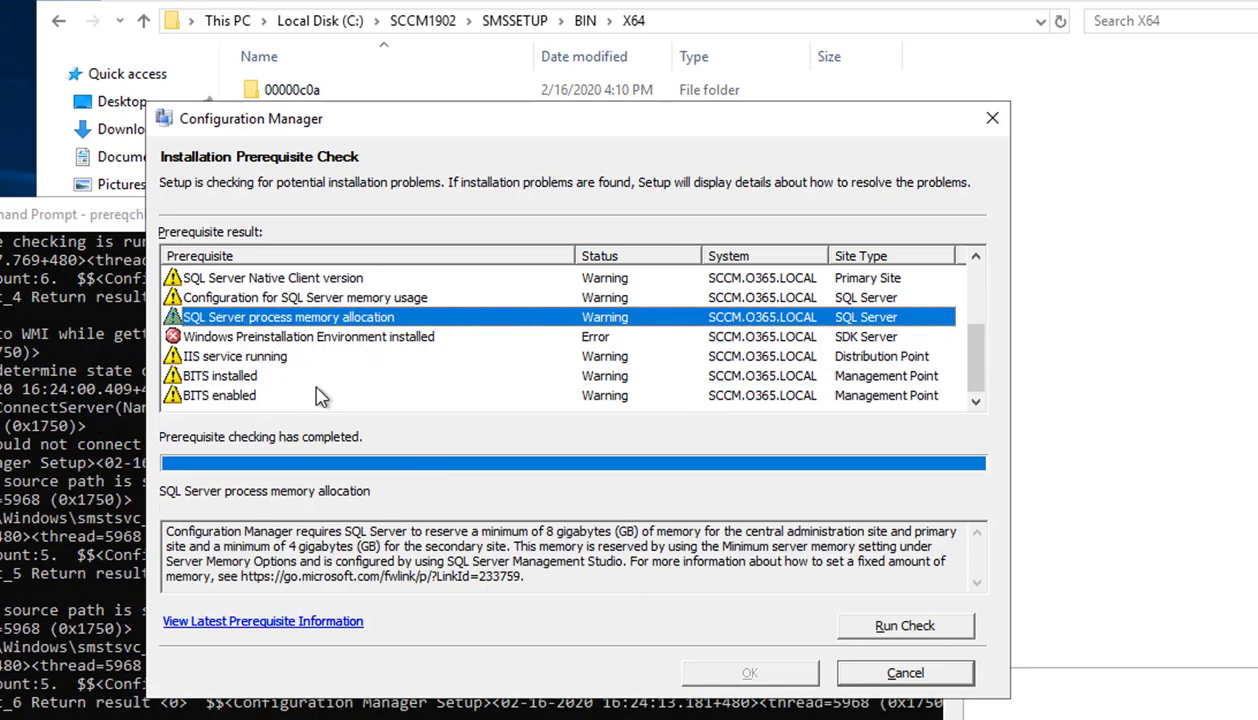
Read the check details for Windows Preinstallation Environment installed and BITS installed
left_click(273, 341)
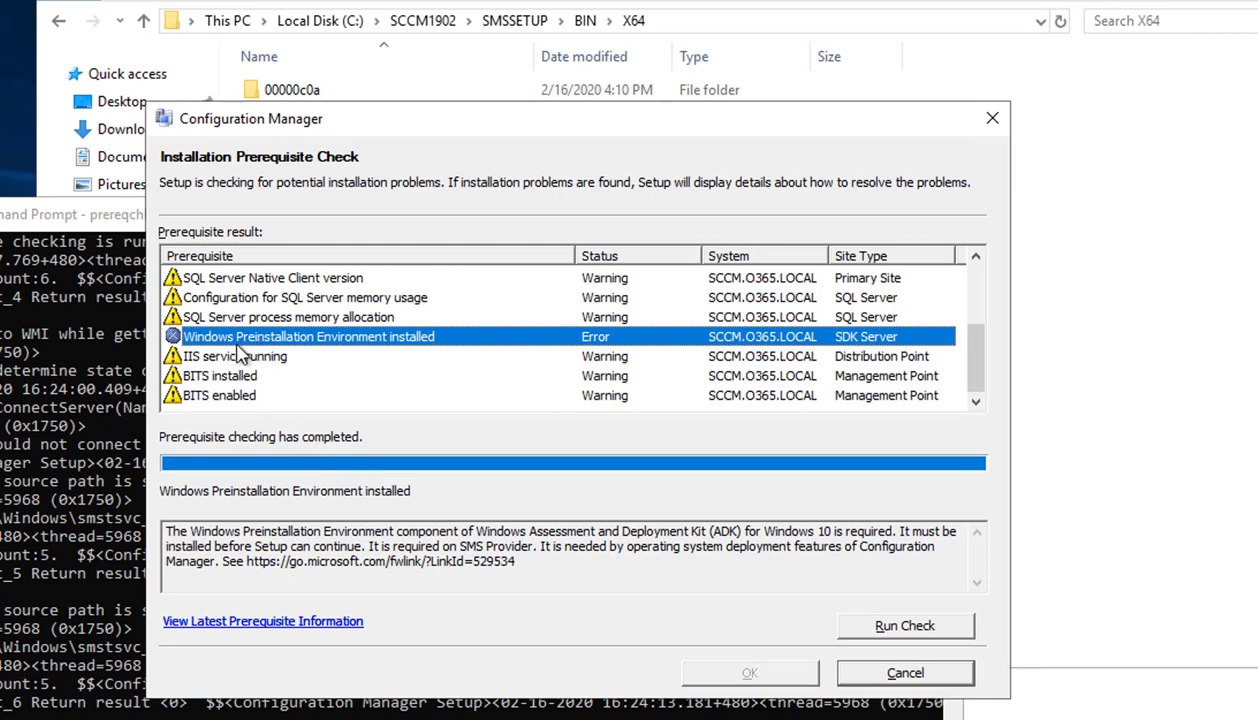
left_click_drag(517, 561, 163, 528)
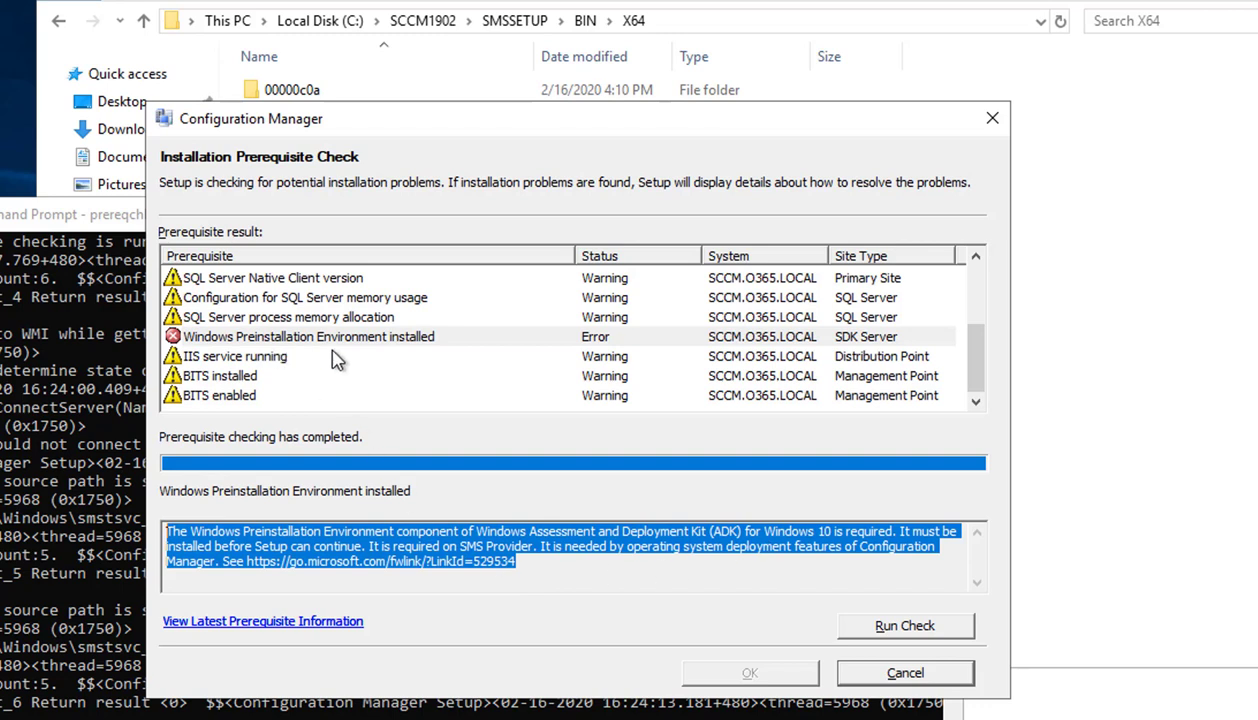
left_click(286, 380)
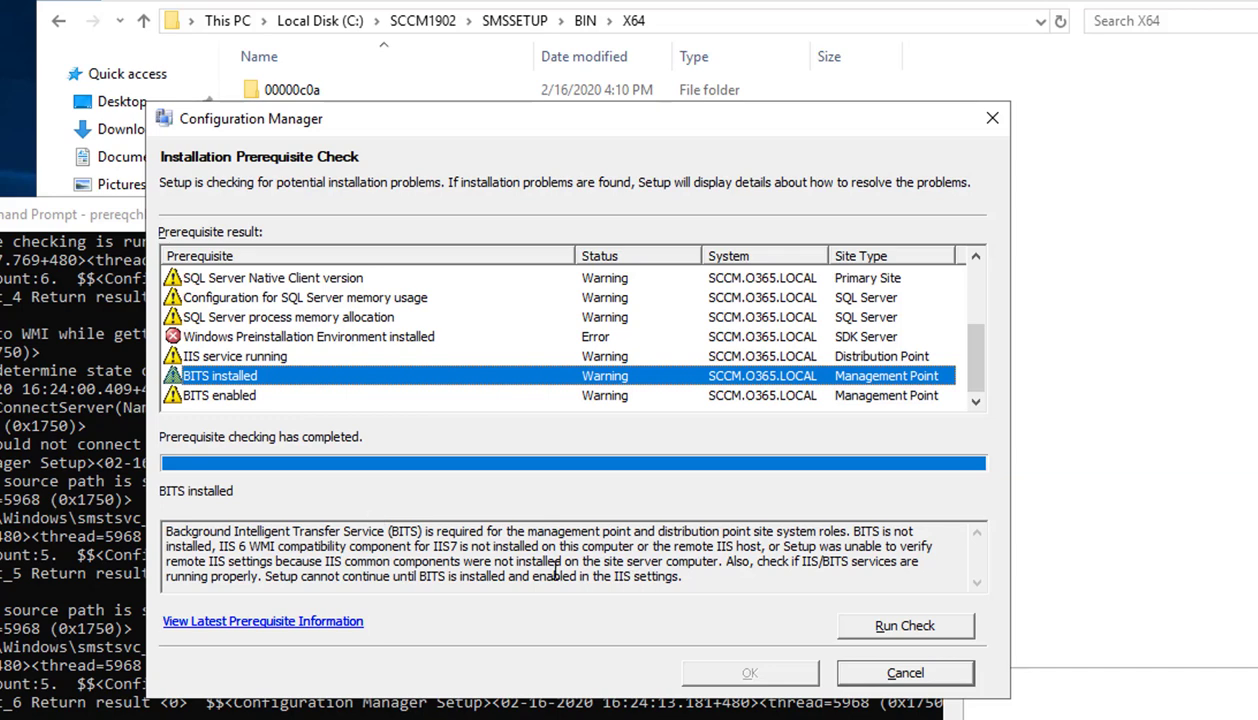
key("shift+Home")
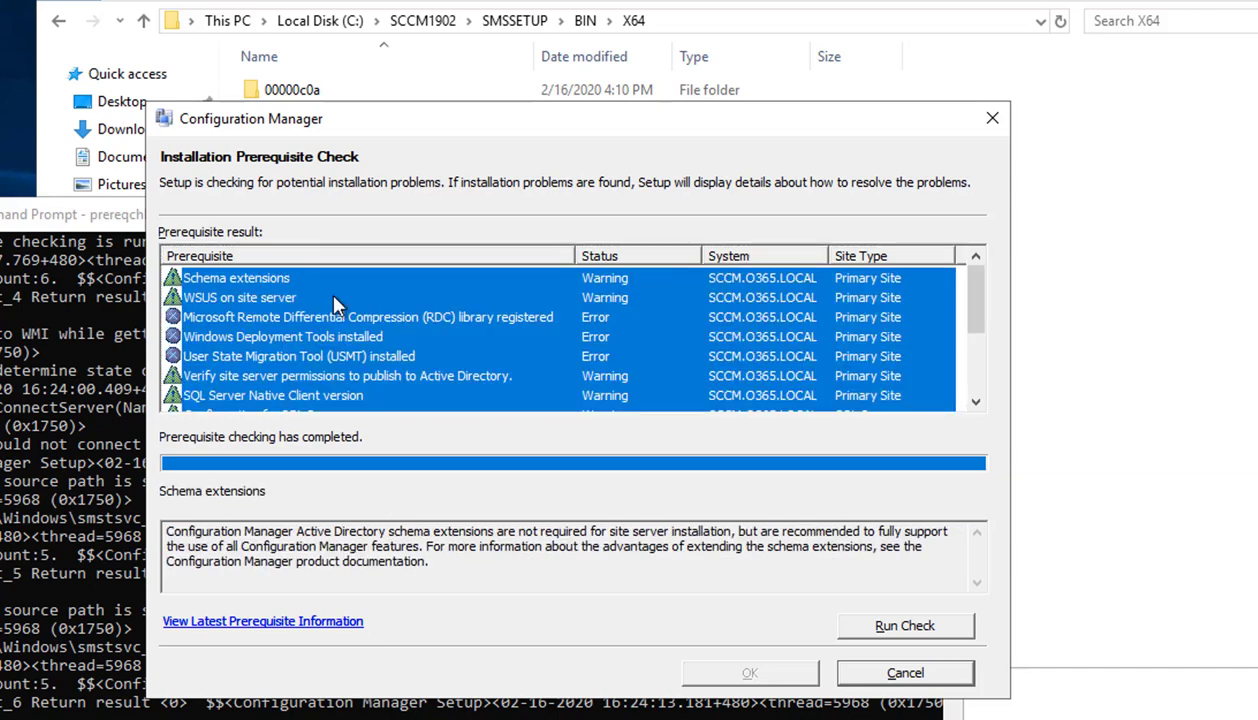
Read the details of the RDC library and Windows Deployment Tools errors, highlighting the RDC documentation link
left_click(310, 332)
left_click(301, 317)
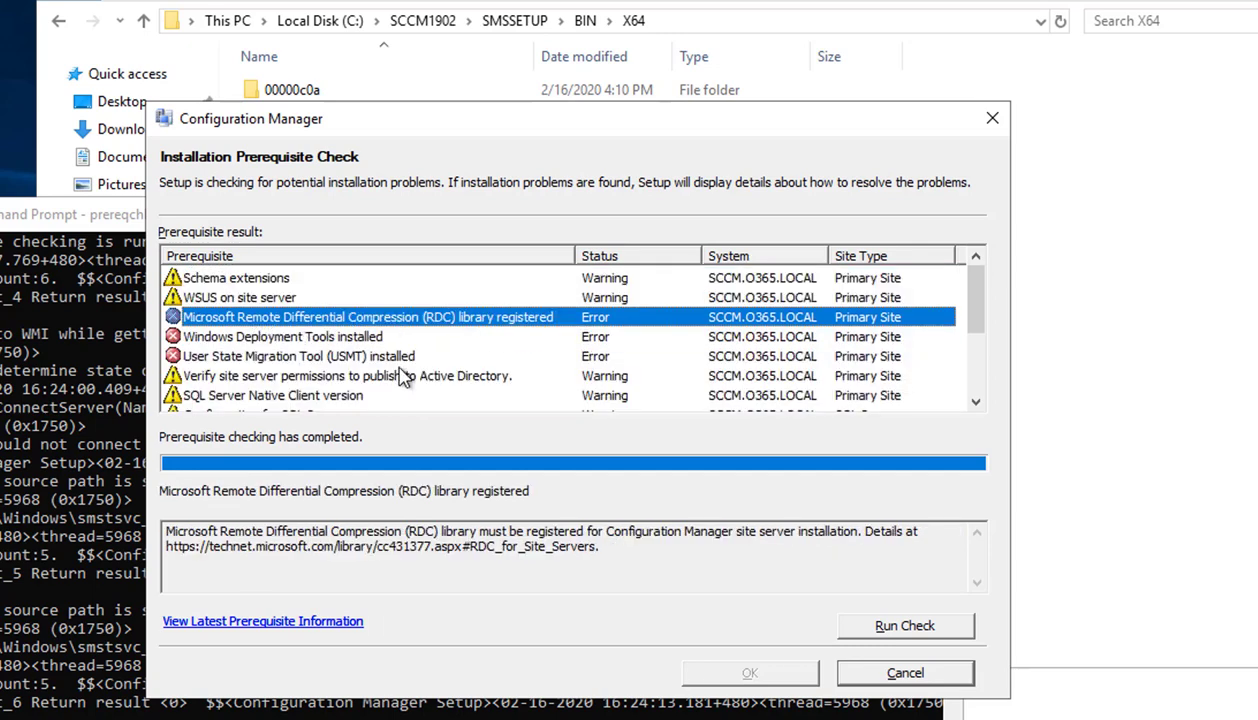
left_click_drag(601, 547, 178, 562)
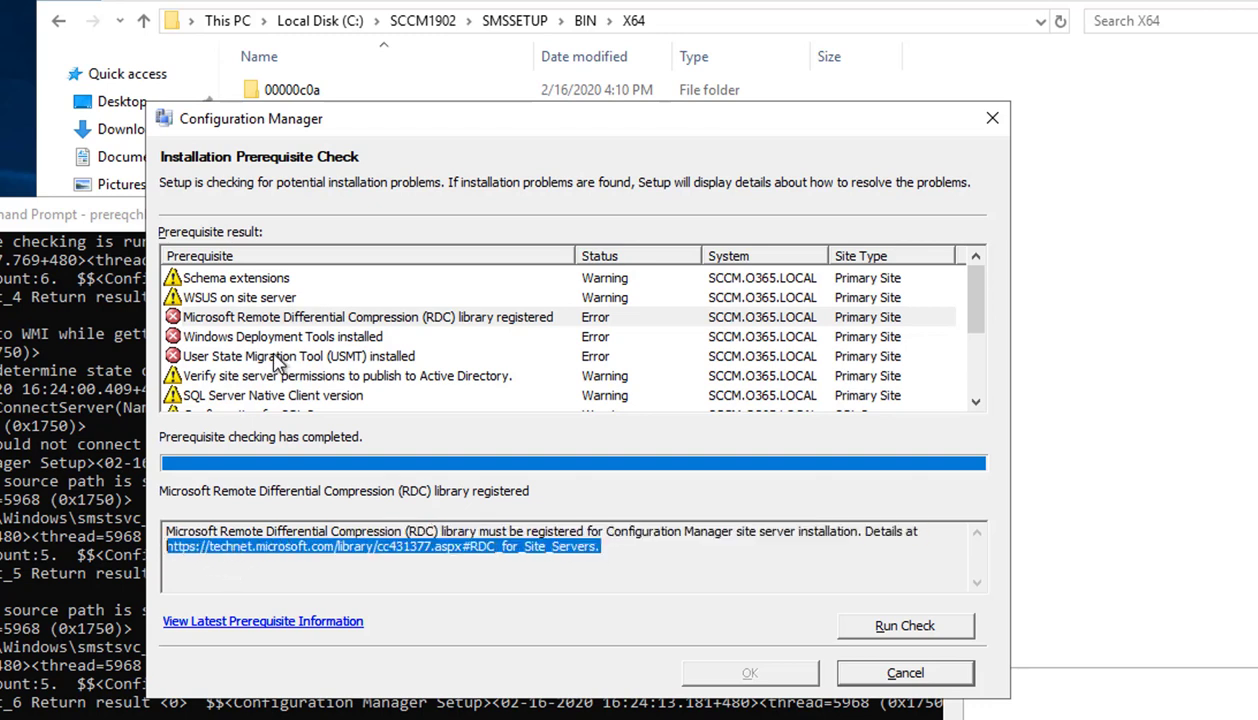
left_click(320, 338)
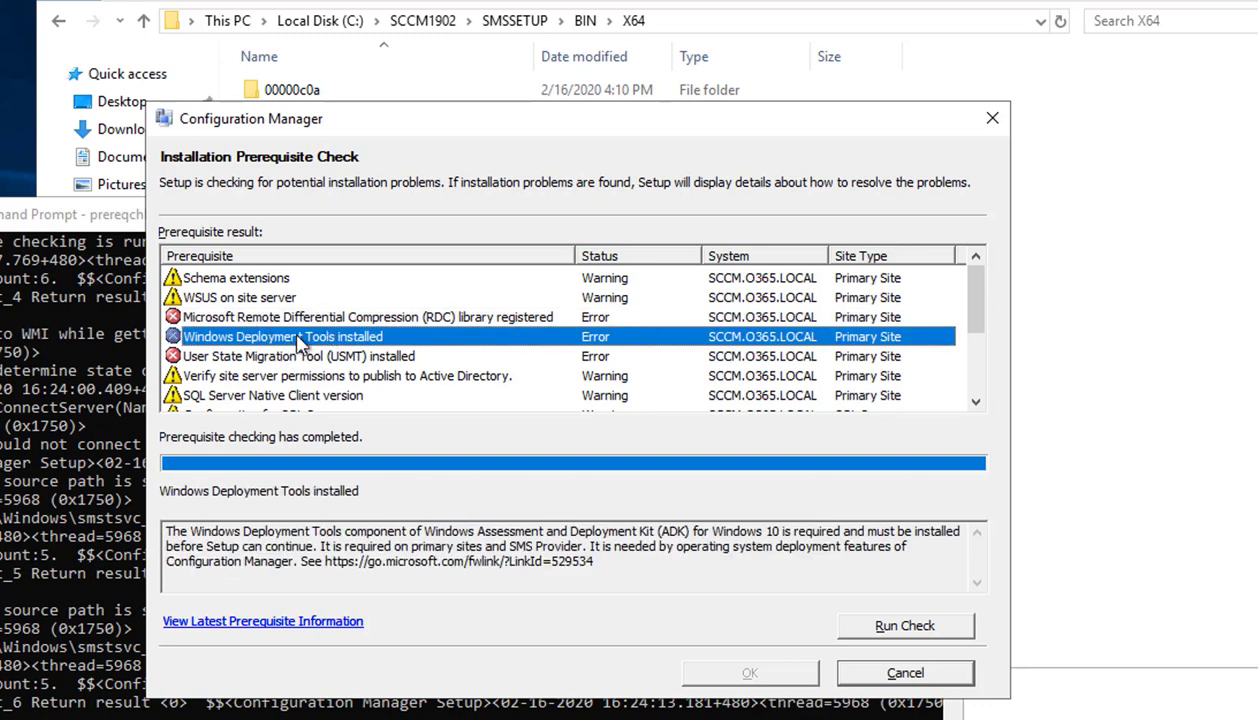
Read the User State Migration Tool (USMT) error details and look through the full list of prerequisite results
scroll(300, 343, "down", 2)
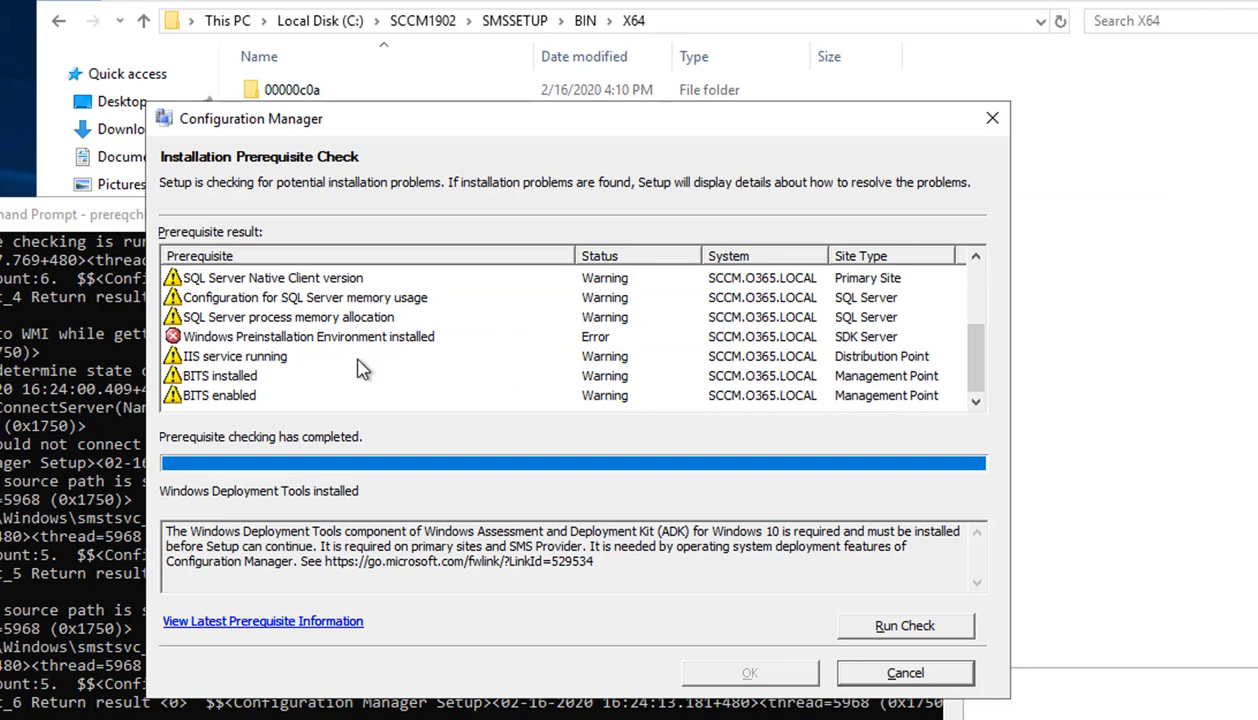
scroll(365, 380, "up", 2)
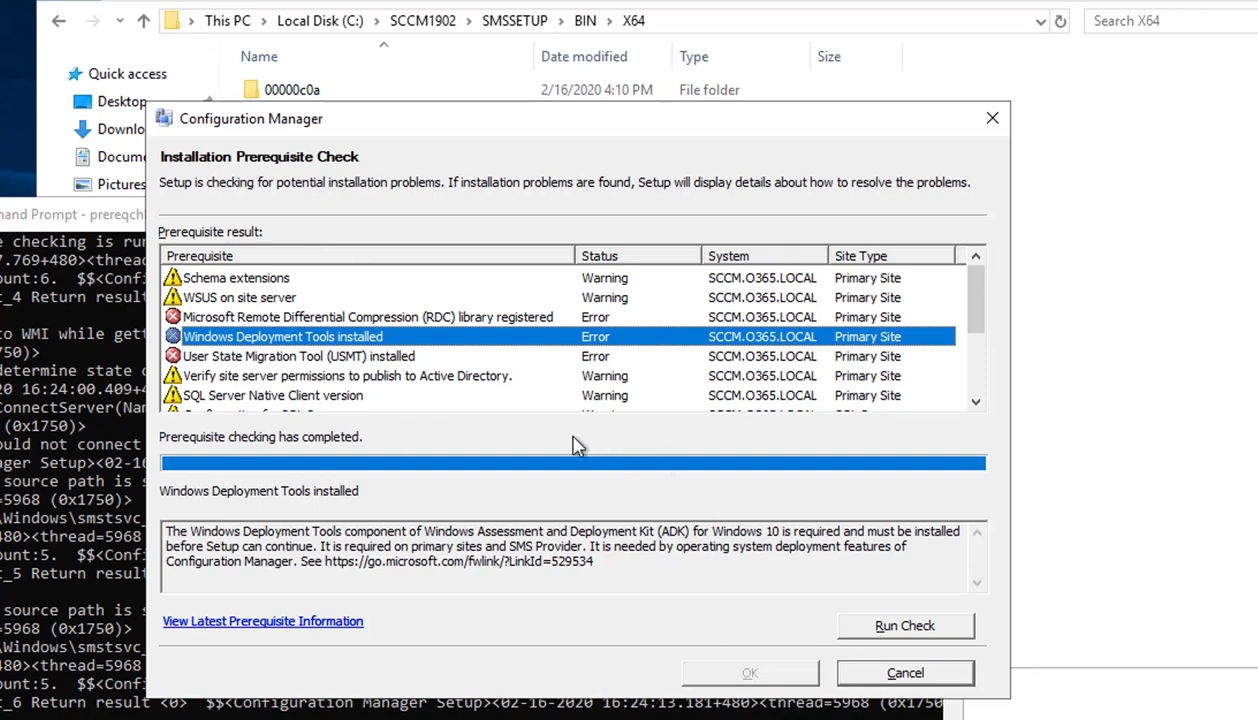
left_click(293, 362)
scroll(345, 298, "down", 2)
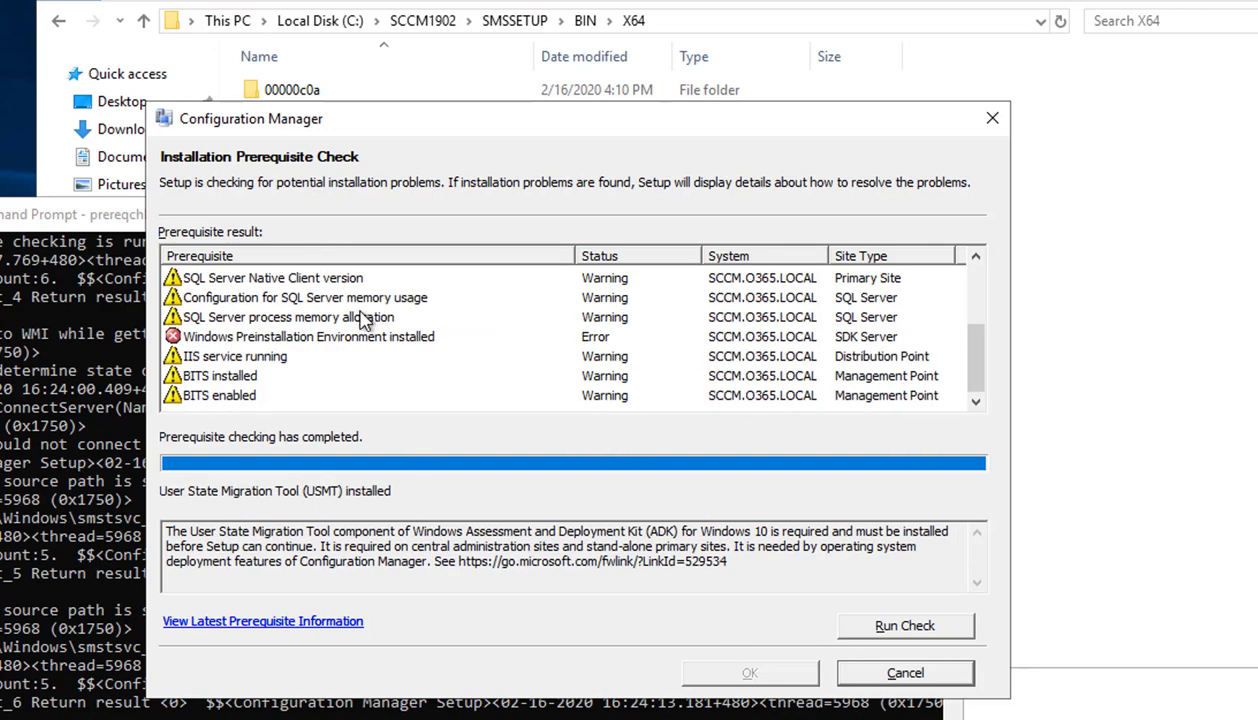
scroll(372, 318, "up", 2)
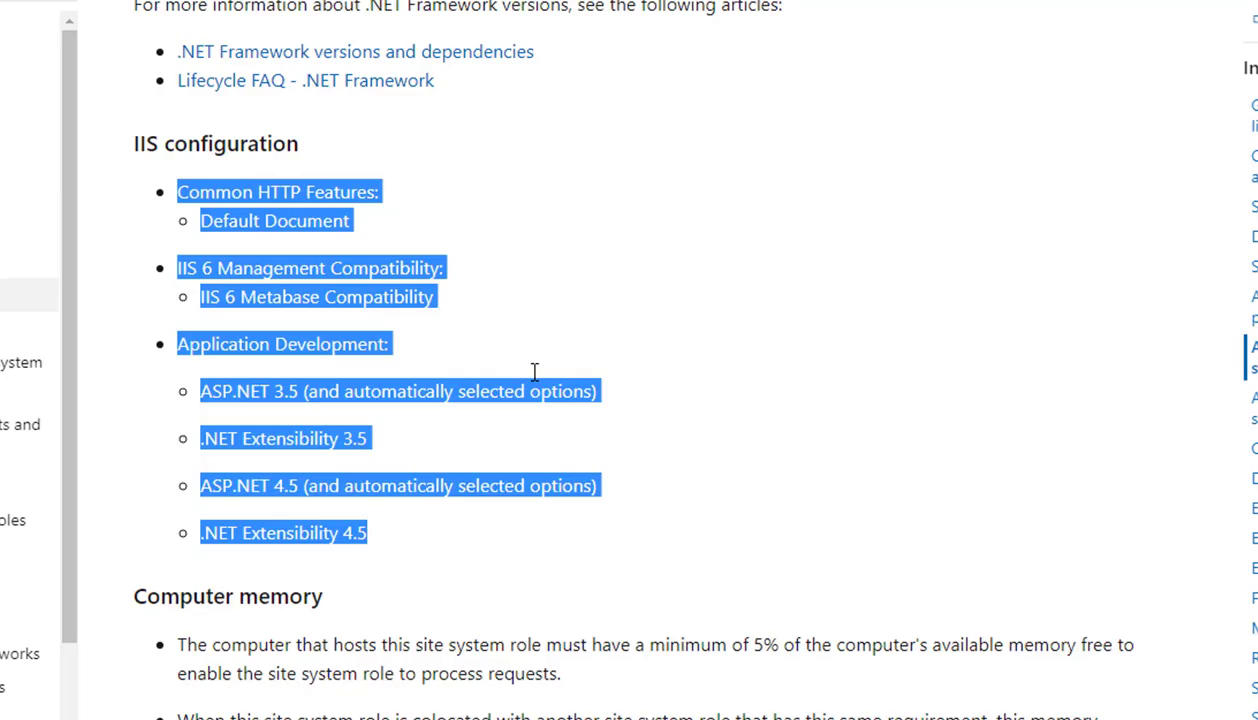
Examine the online prerequisites article for the Asset Intelligence synchronization point and the certificate registration point's .NET Framework and IIS configuration
left_click(812, 443)
scroll(841, 420, "down", 7)
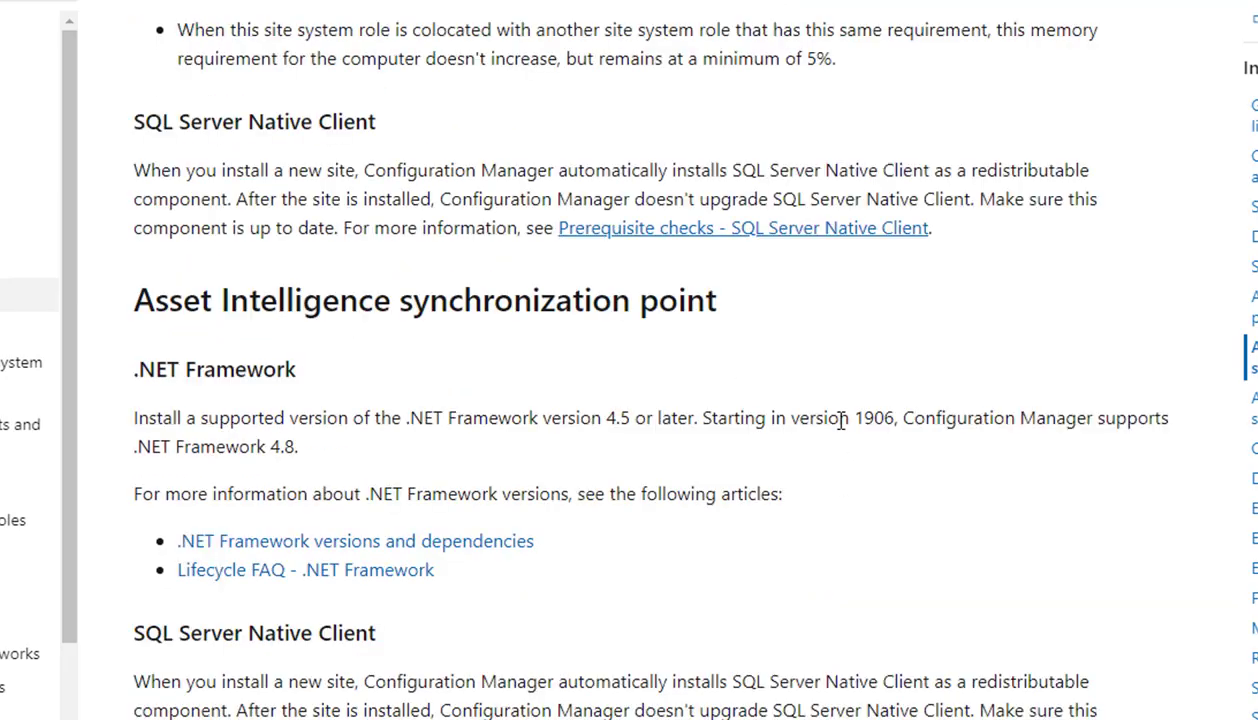
scroll(840, 425, "down", 8)
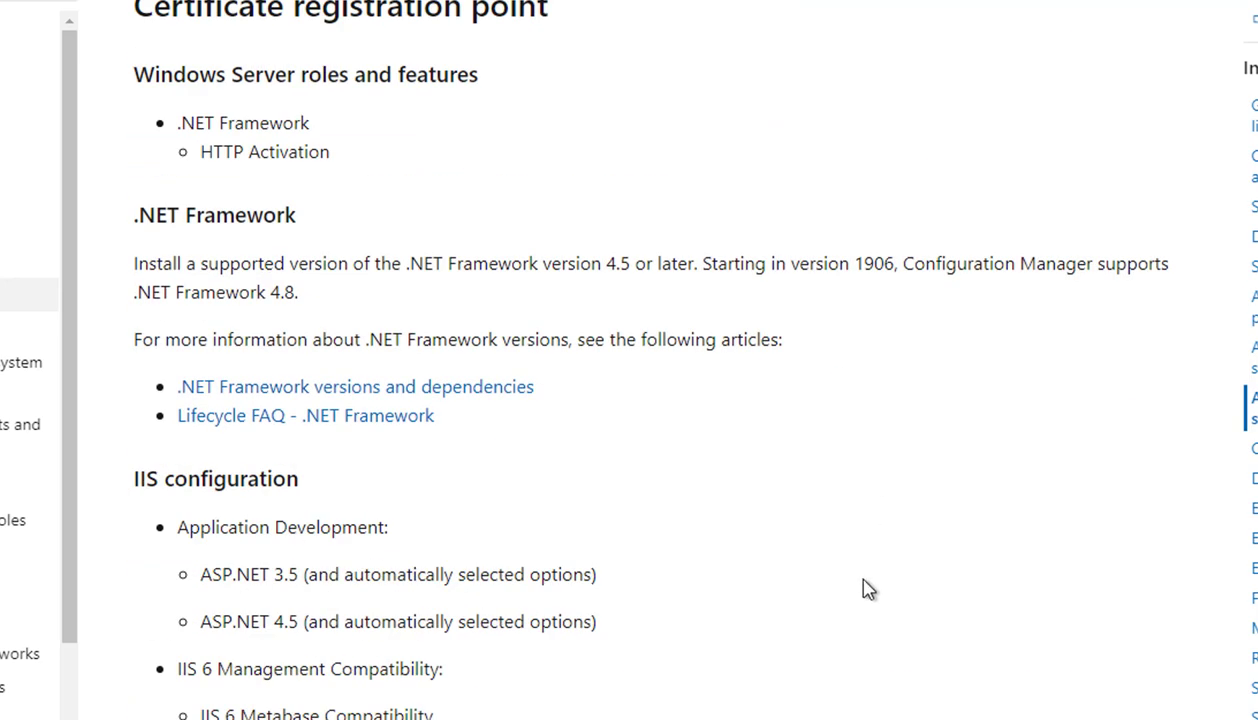
scroll(868, 590, "down", 3)
scroll(862, 597, "down", 5)
scroll(828, 558, "up", 7)
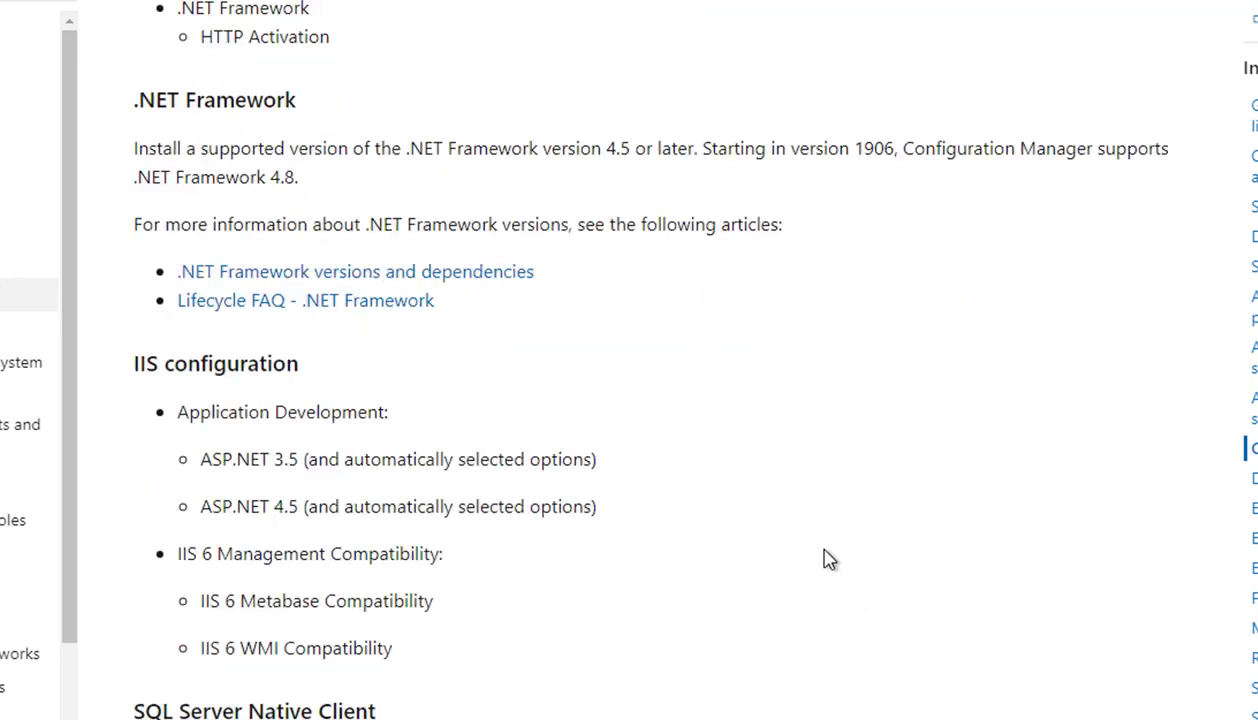
scroll(829, 556, "down", 3)
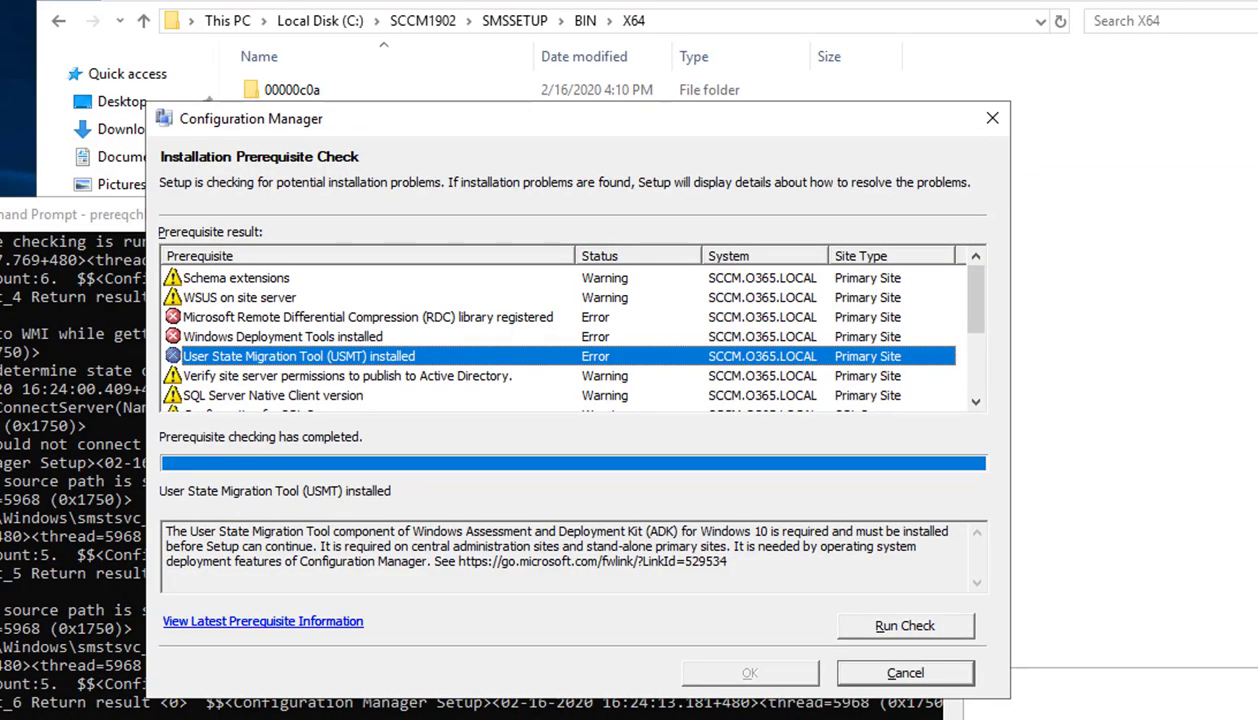
Rerun the prerequisite check with prereqchk /local from the elevated Command Prompt and select the BITS installed result
key("alt+Tab")
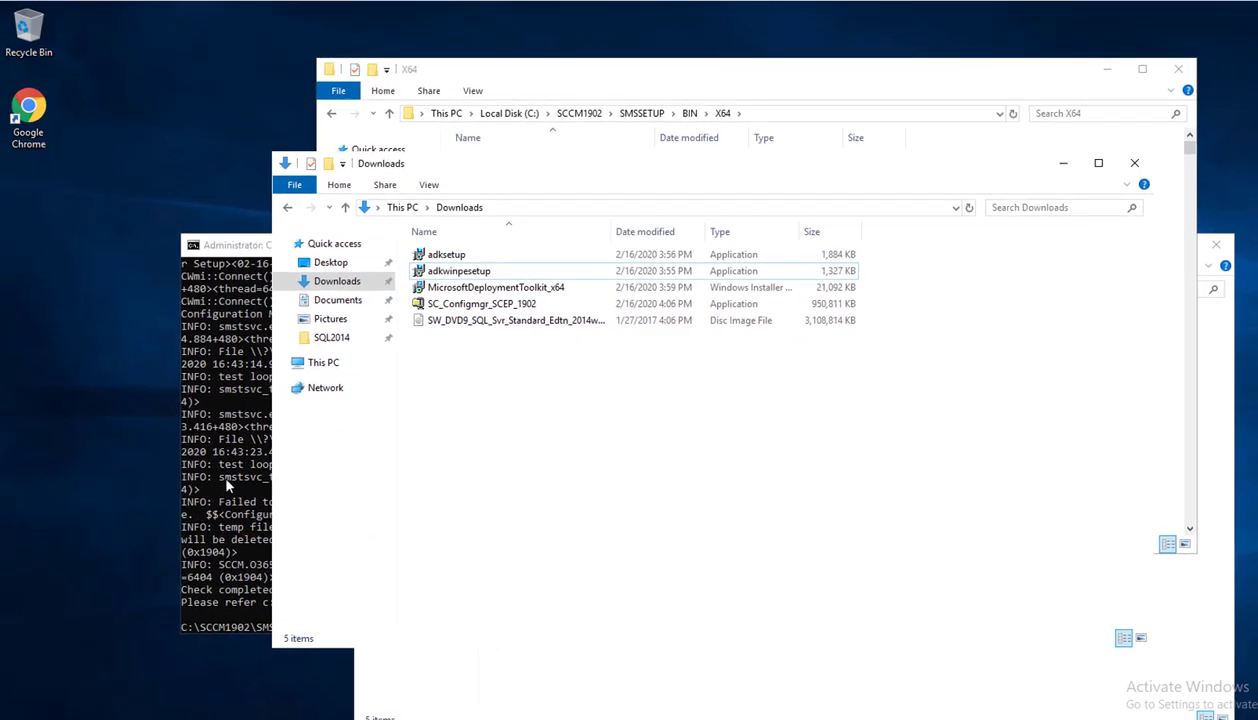
left_click(225, 481)
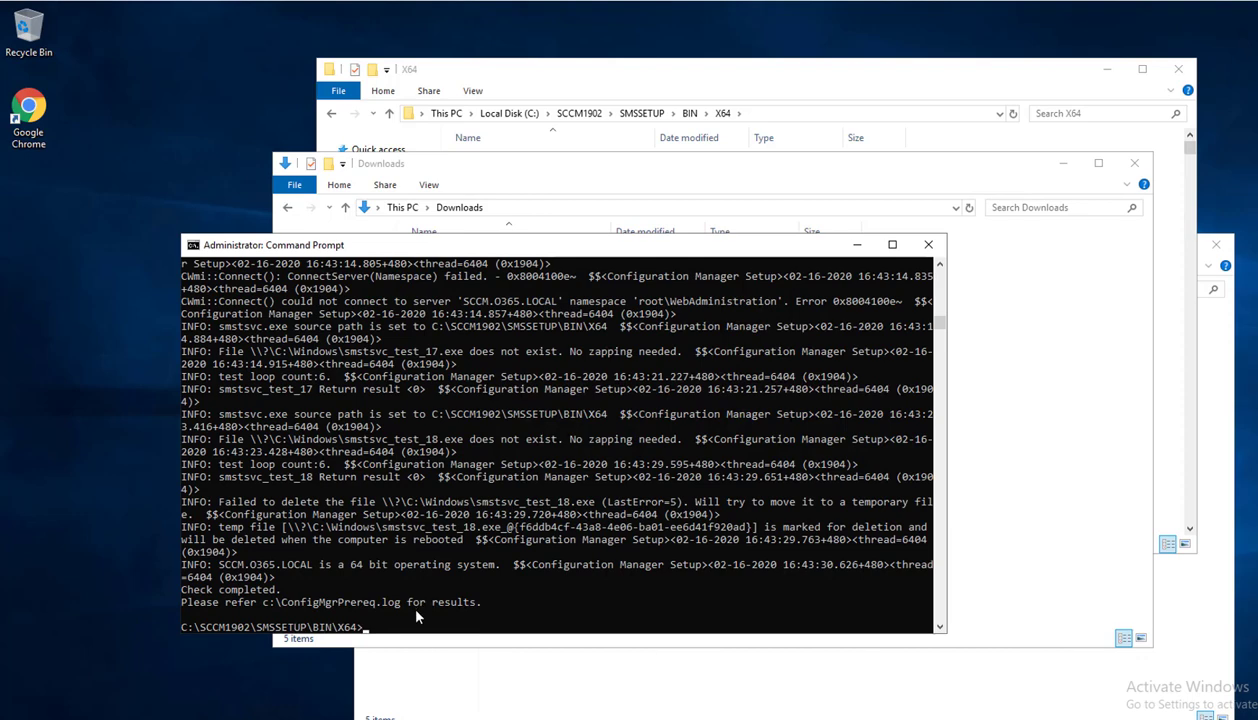
type("prereqchk /local")
key("Return")
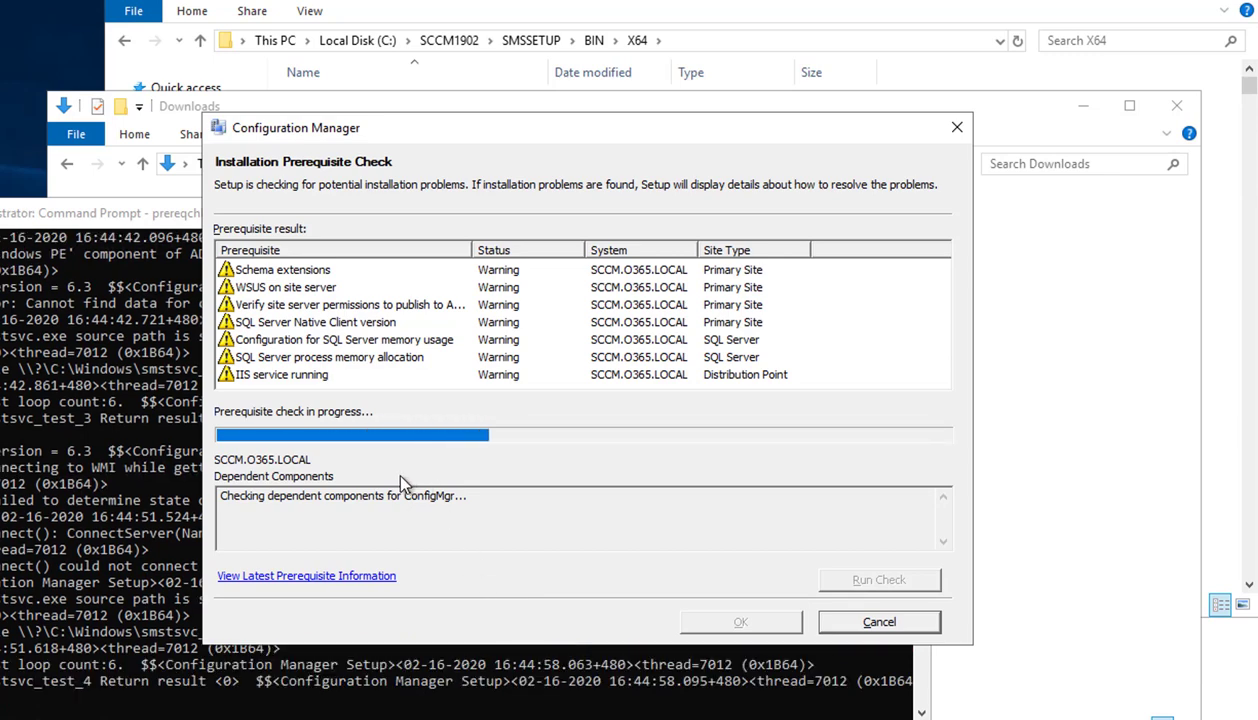
left_click(380, 340)
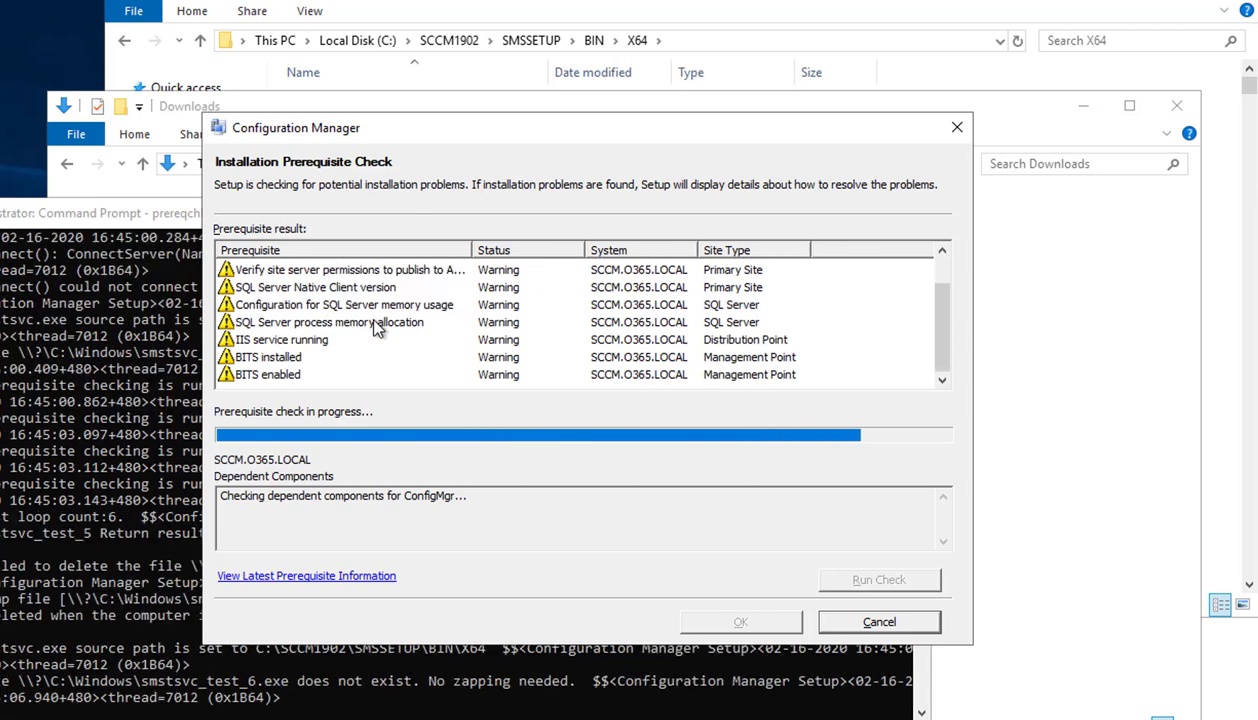
left_click(360, 356)
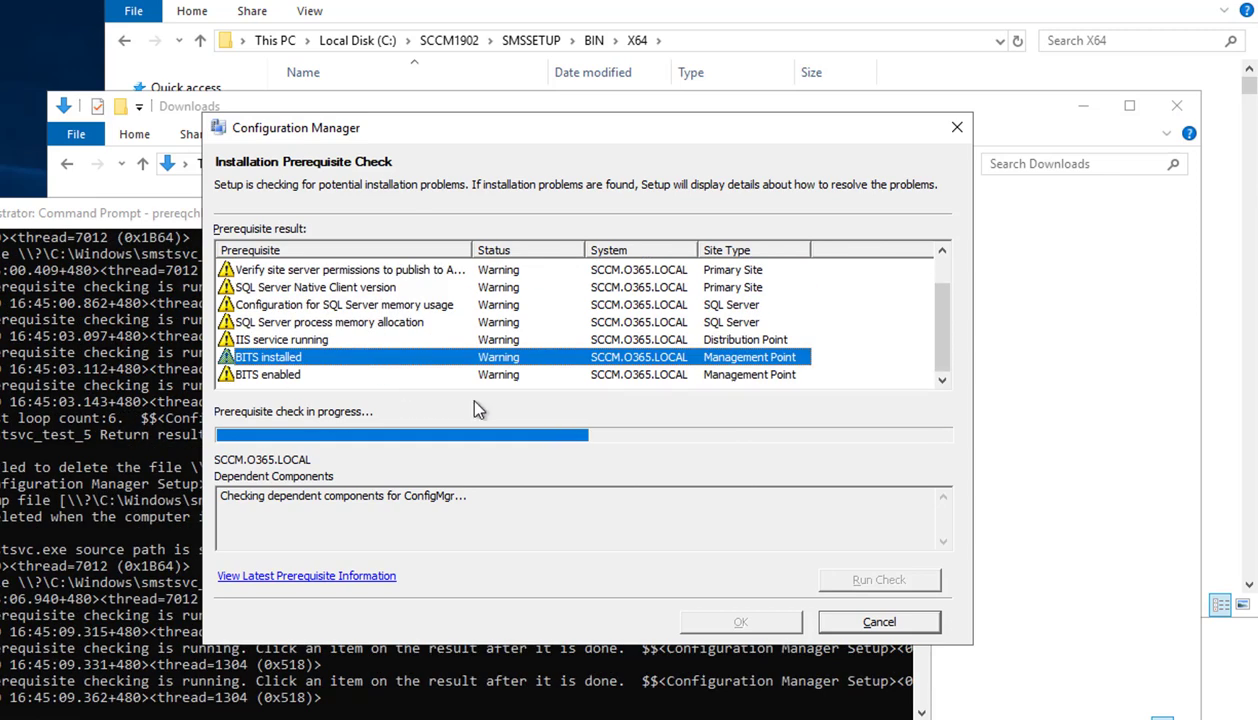
Review the warning details for schema extensions, WSUS on site server, BITS enabled and IIS service running, and close the prerequisite check
double_click(471, 250)
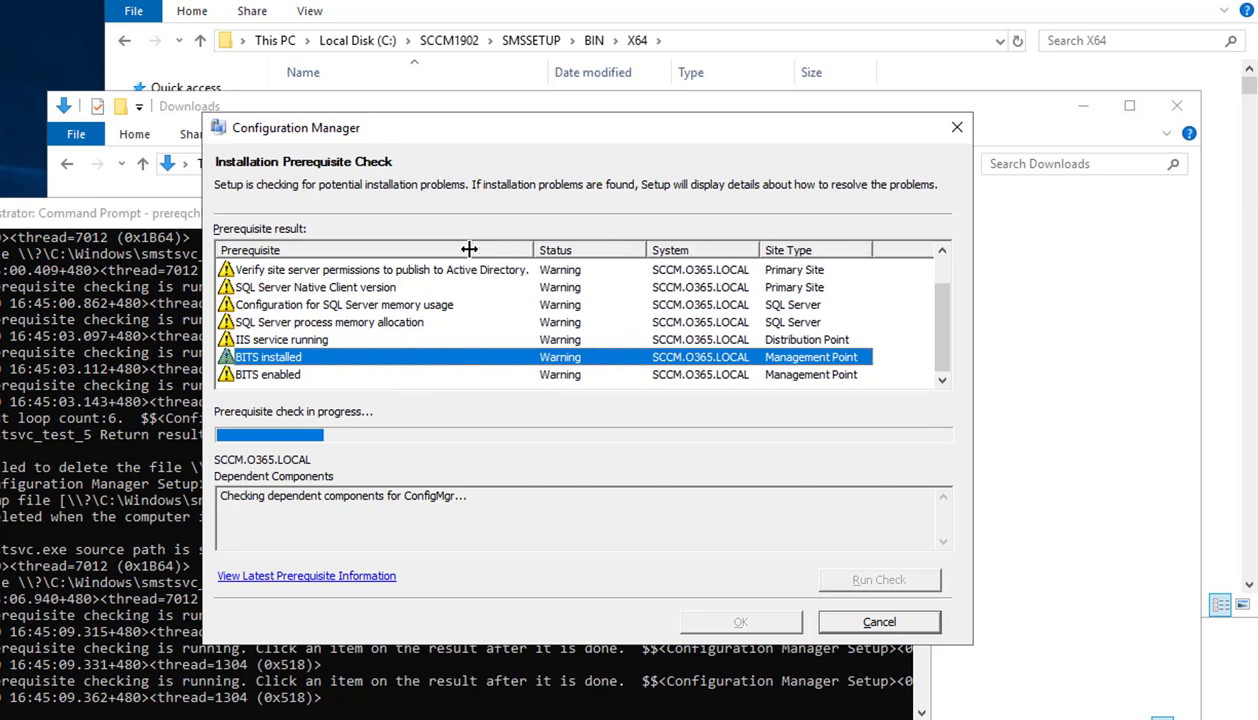
left_click(365, 270)
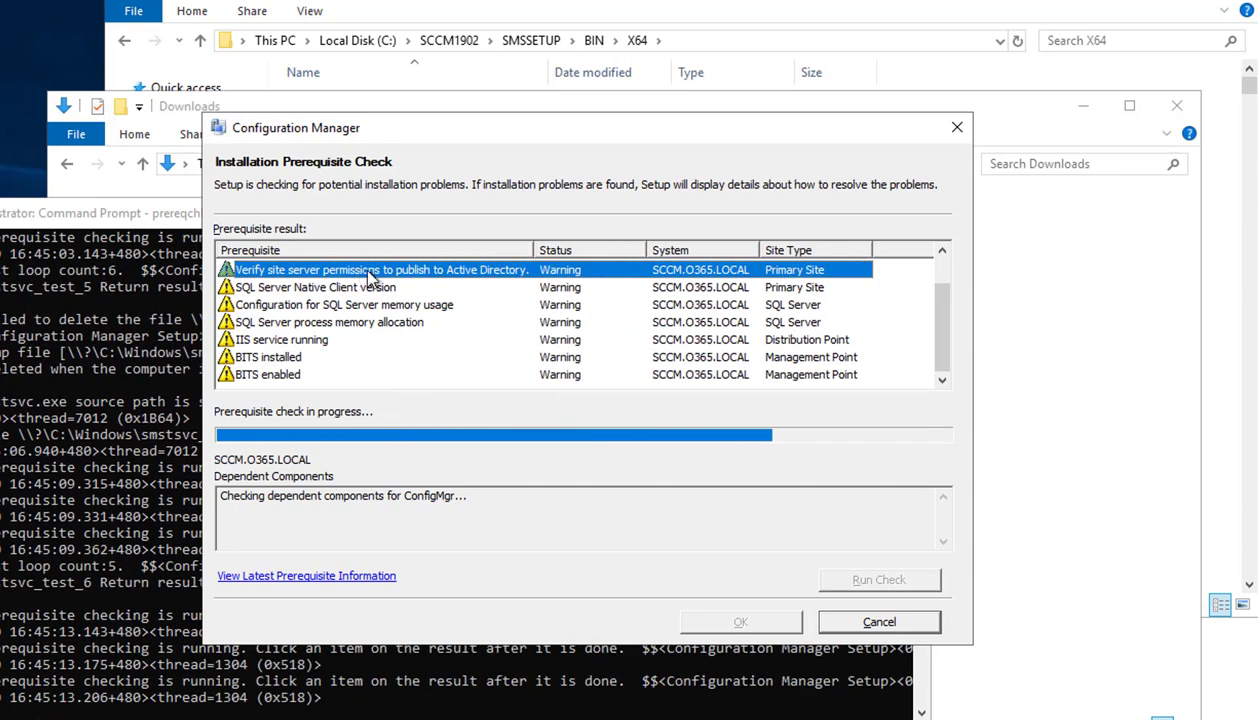
left_click(314, 274)
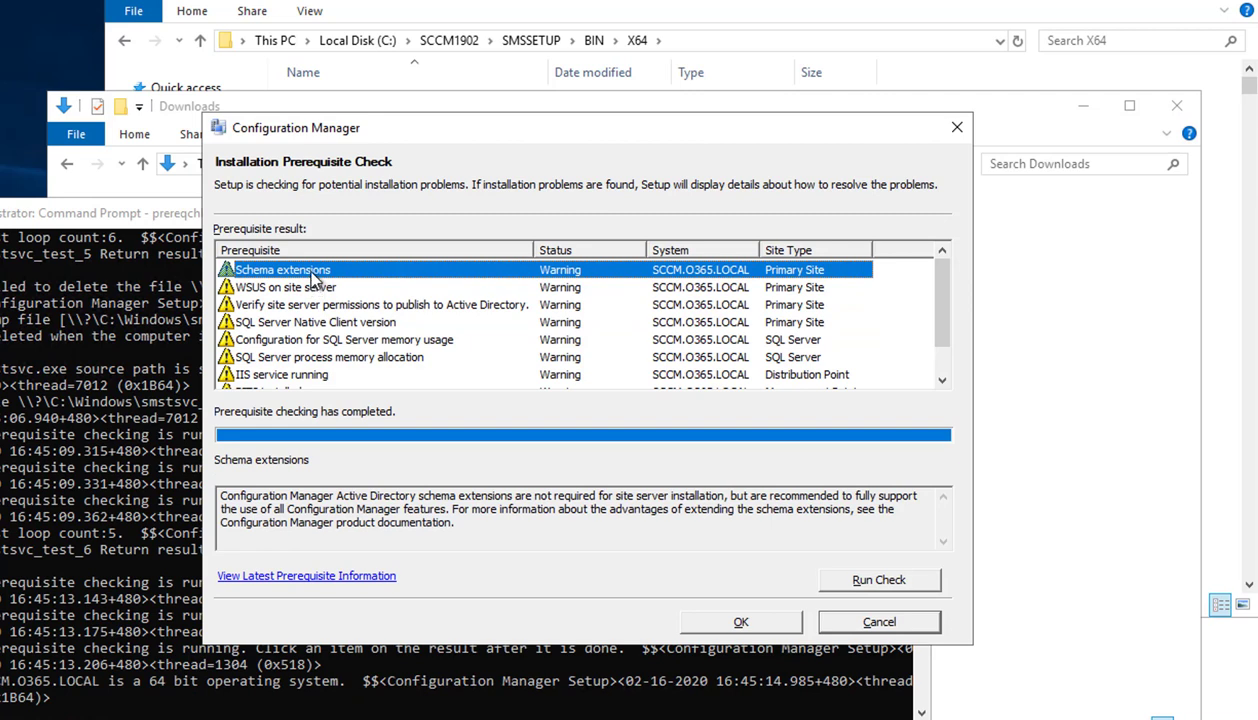
left_click(300, 288)
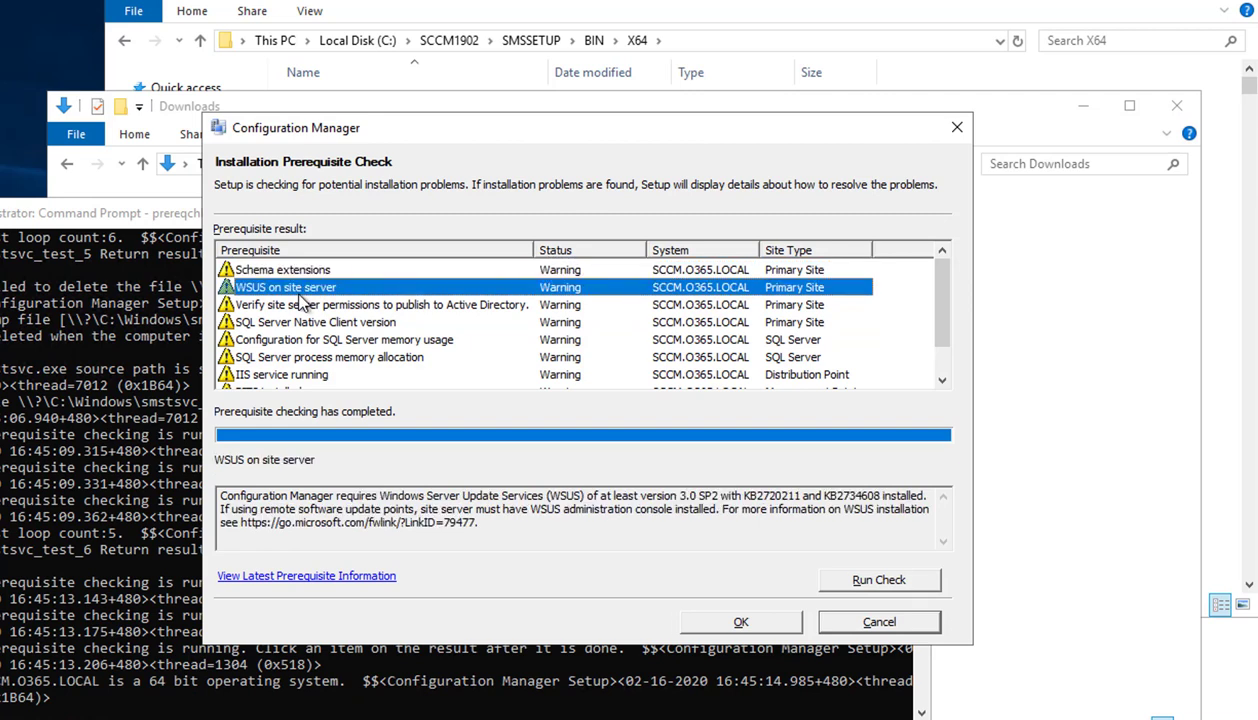
scroll(368, 370, "down", 1)
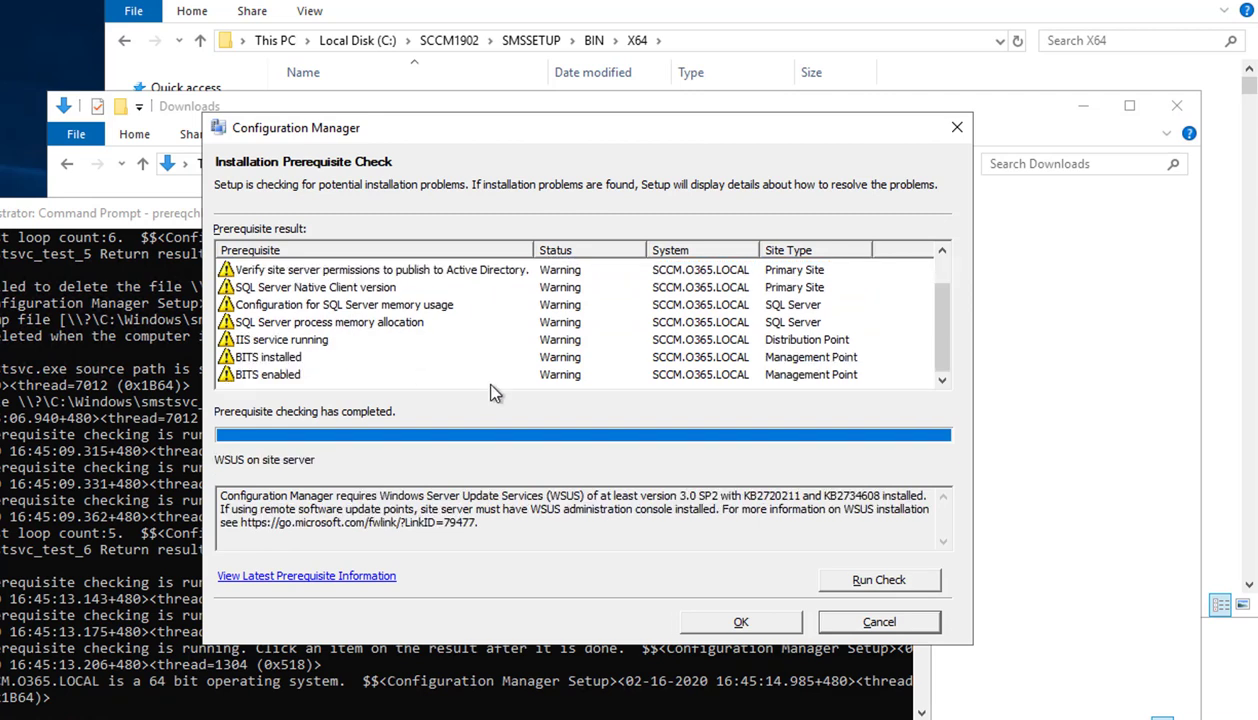
left_click(563, 379)
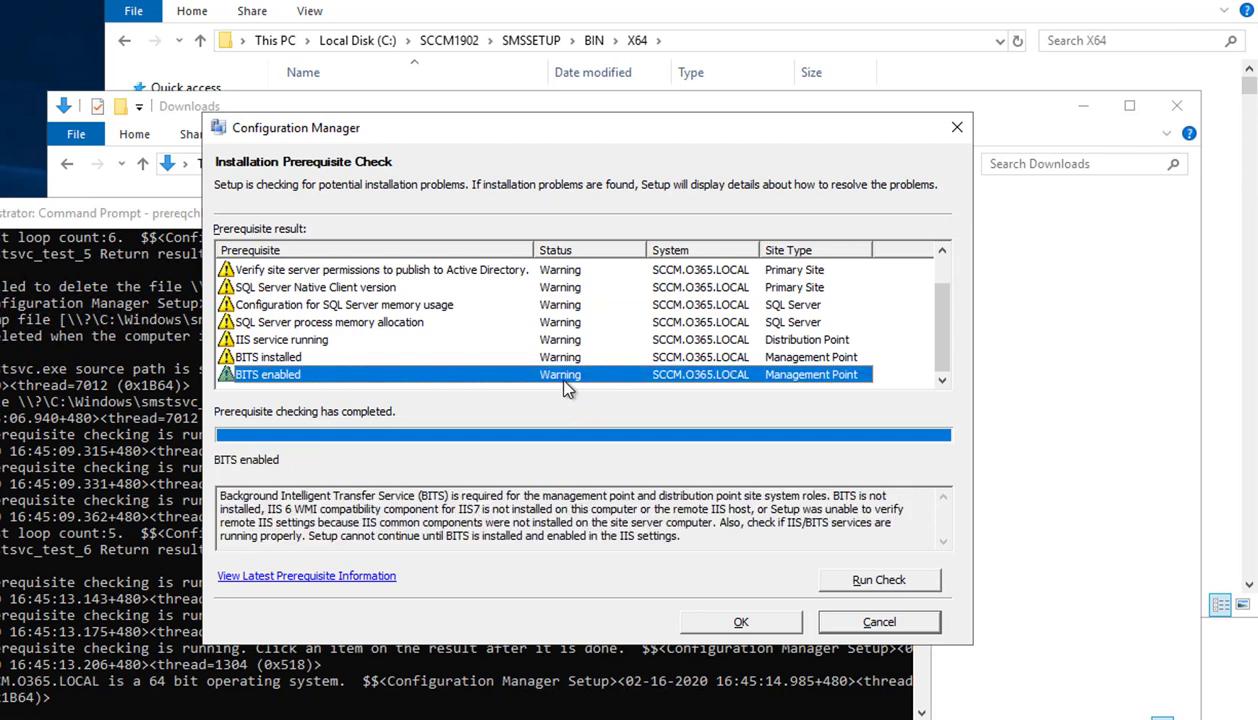
scroll(565, 389, "up", 1)
scroll(558, 326, "down", 1)
left_click(377, 340)
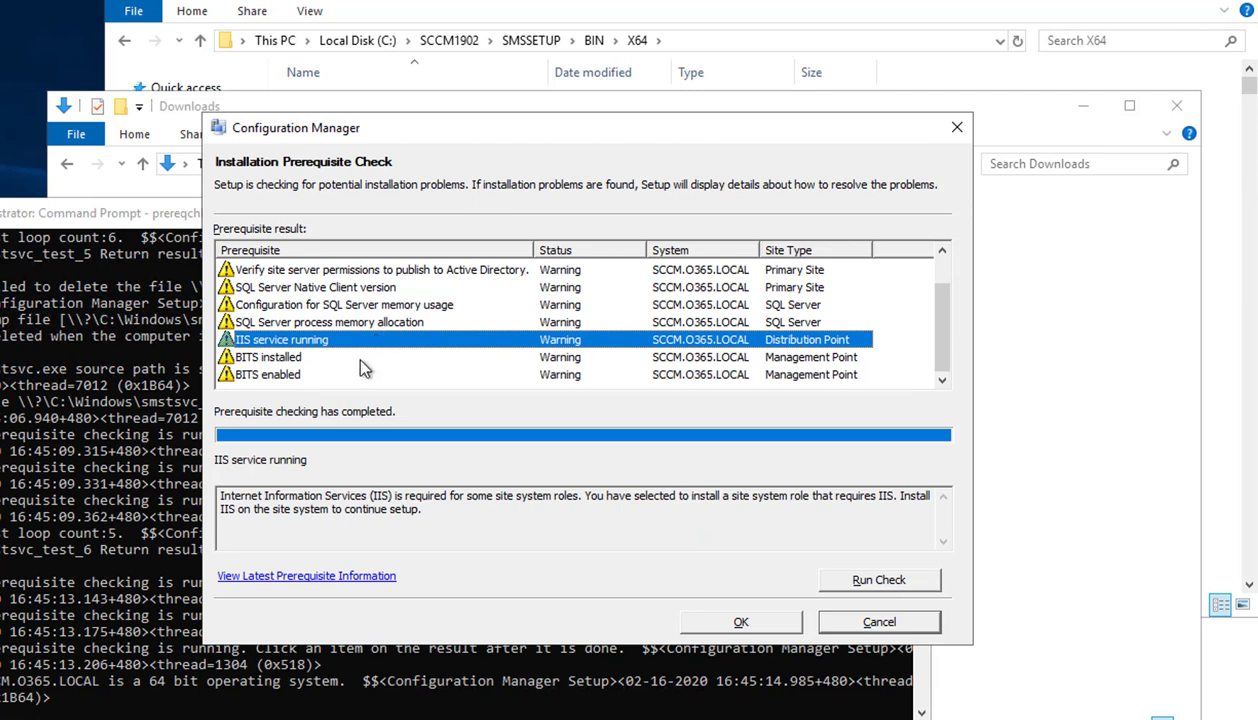
left_click(739, 624)
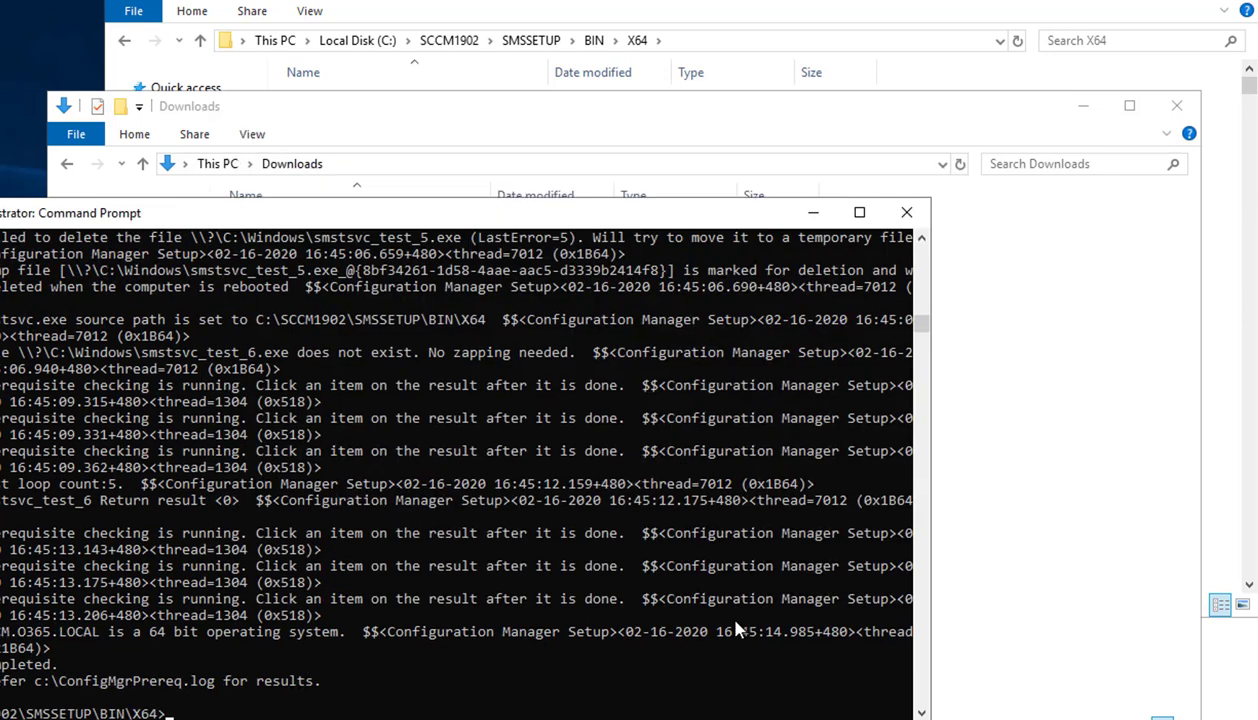
Open the splash file from C:\SCCM1902 with Microsoft (R) HTML Application host
left_click(813, 212)
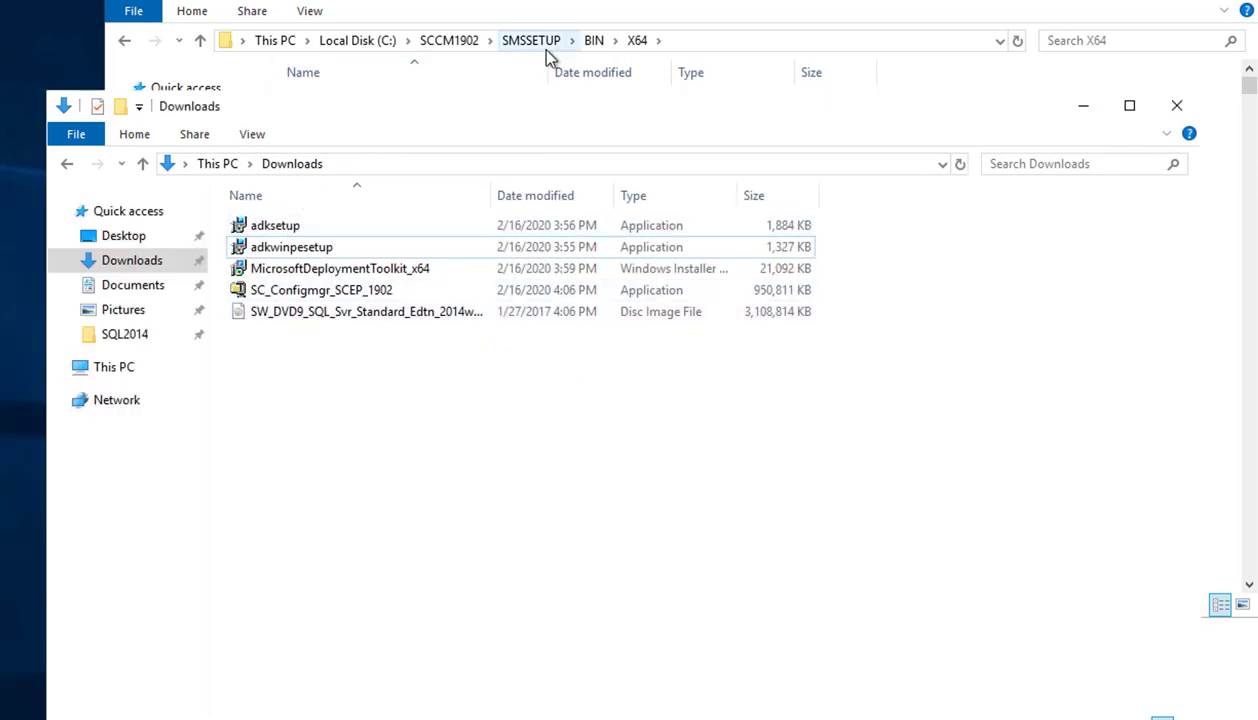
left_click(455, 41)
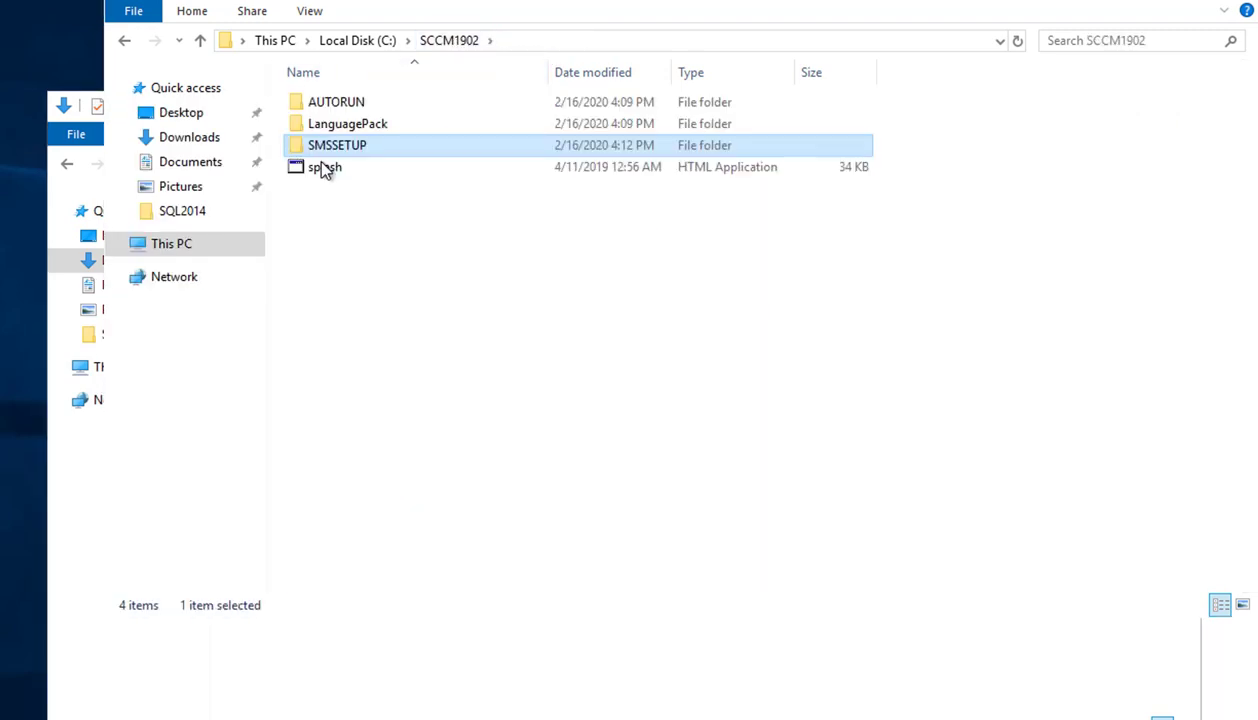
right_click(319, 168)
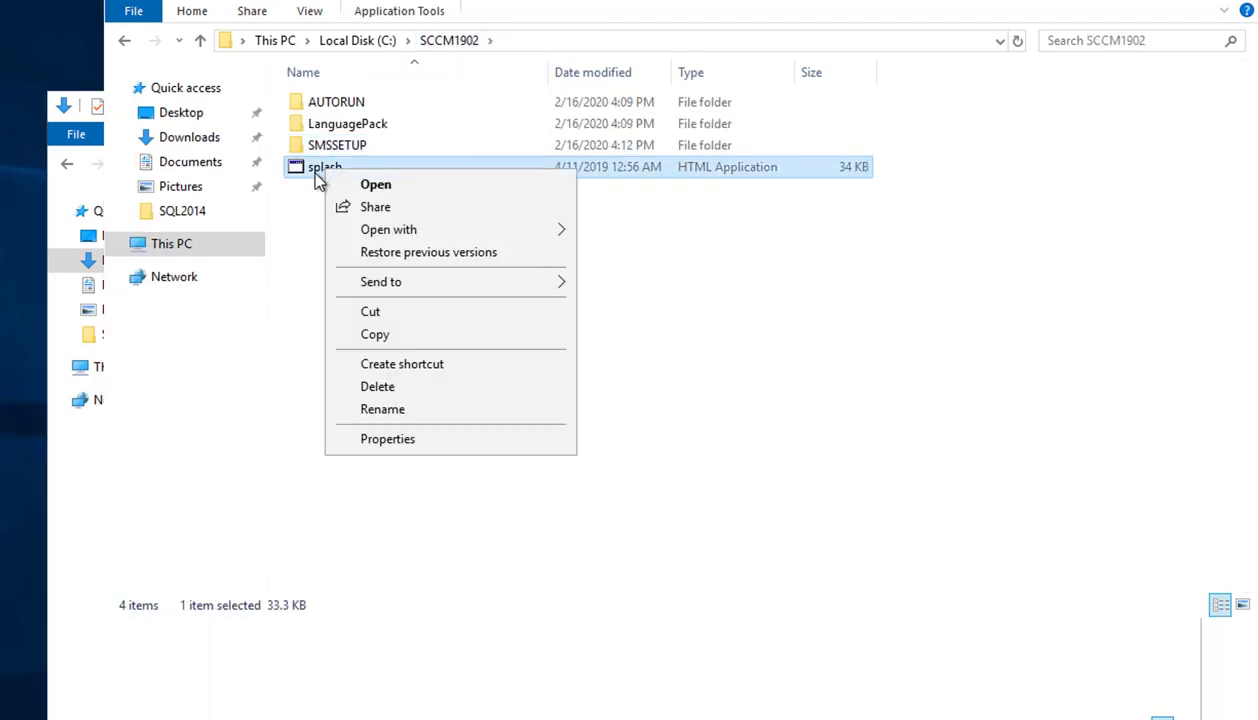
left_click(314, 173)
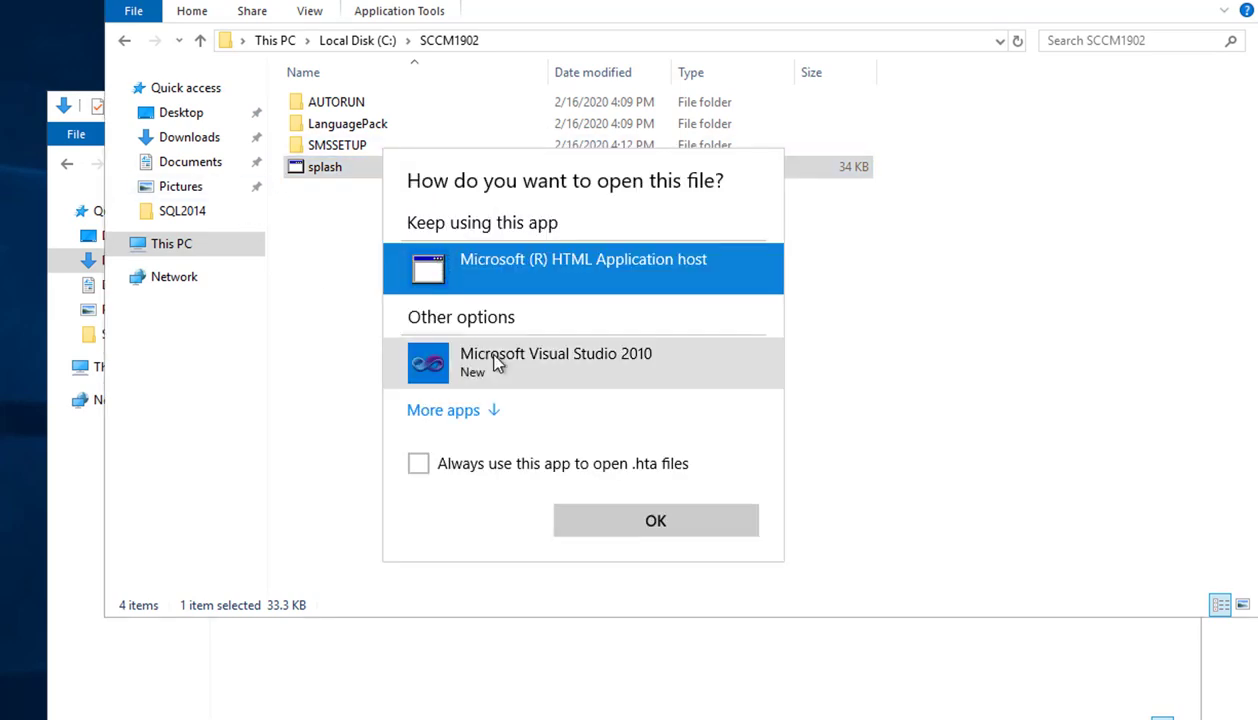
left_click(660, 521)
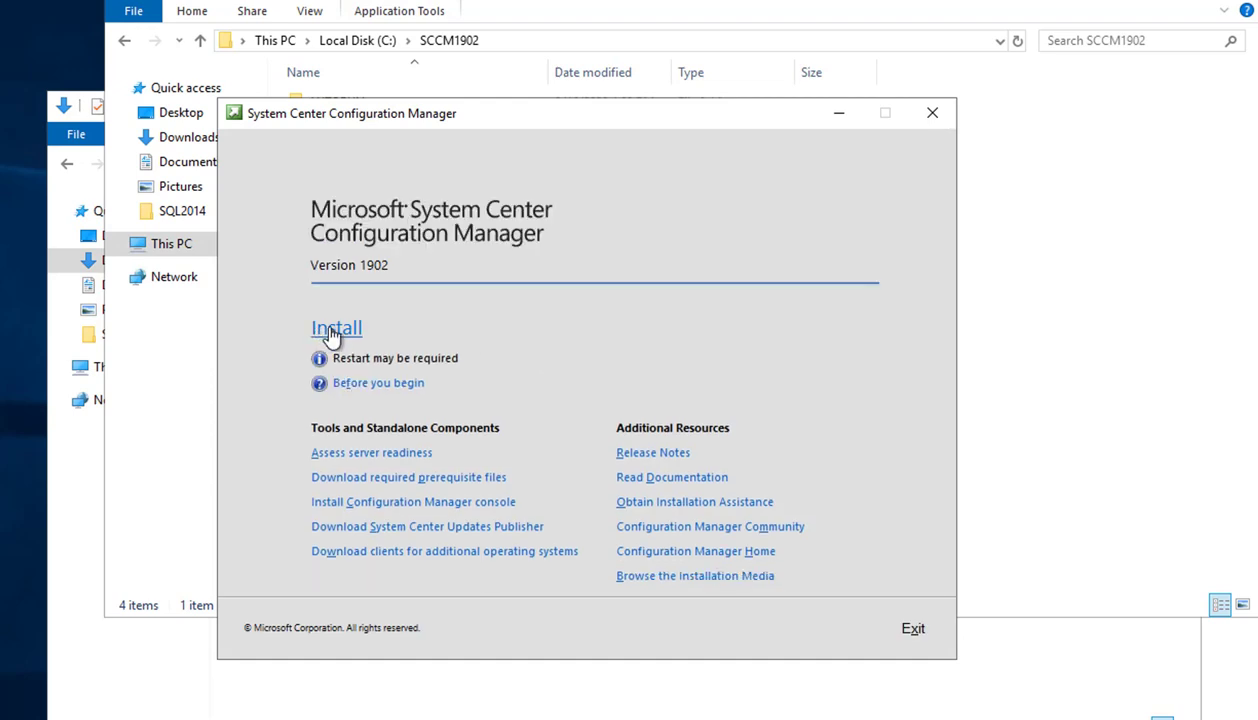
Launch the Configuration Manager installation with elevated permission and proceed with installing a primary site without the typical installation options
left_click(336, 332)
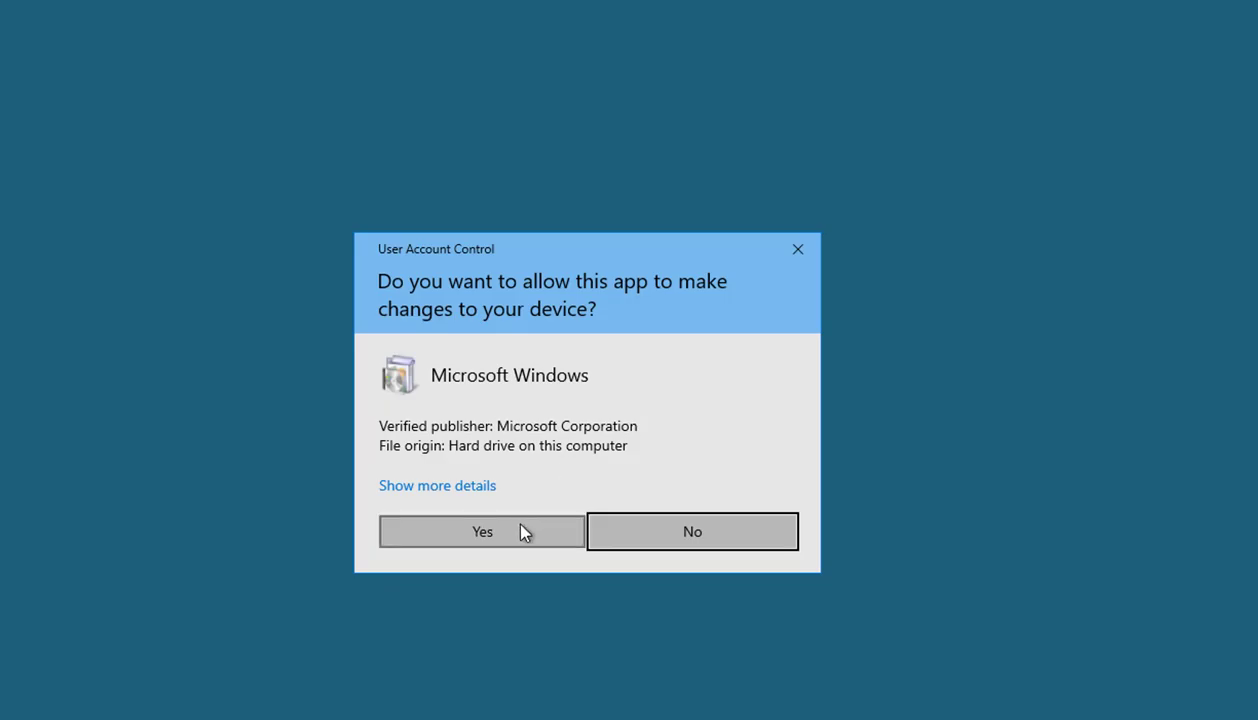
left_click(515, 523)
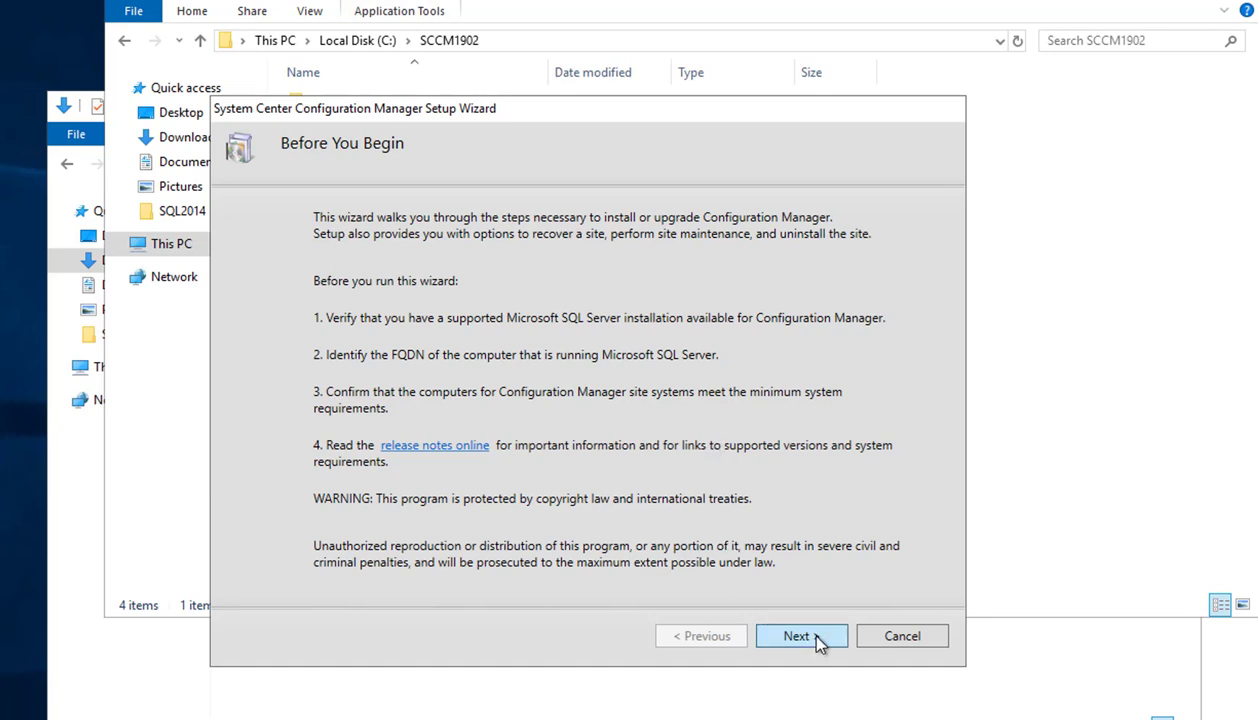
left_click(800, 636)
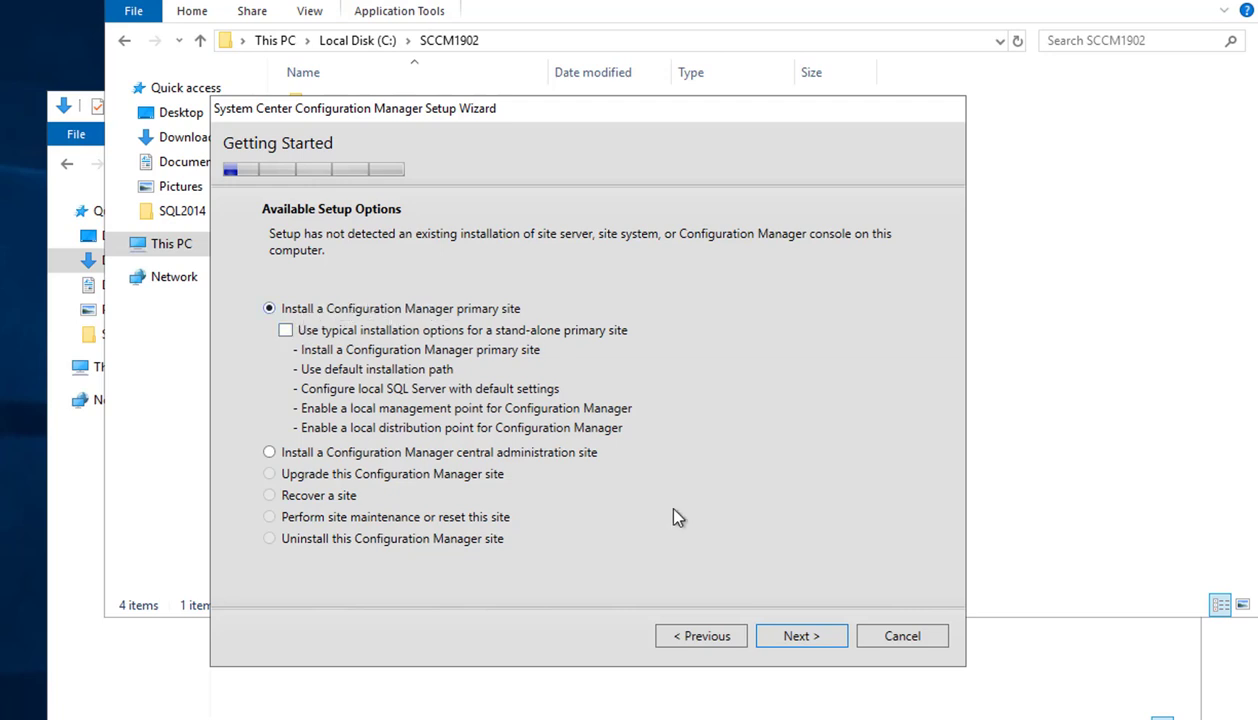
left_click(790, 637)
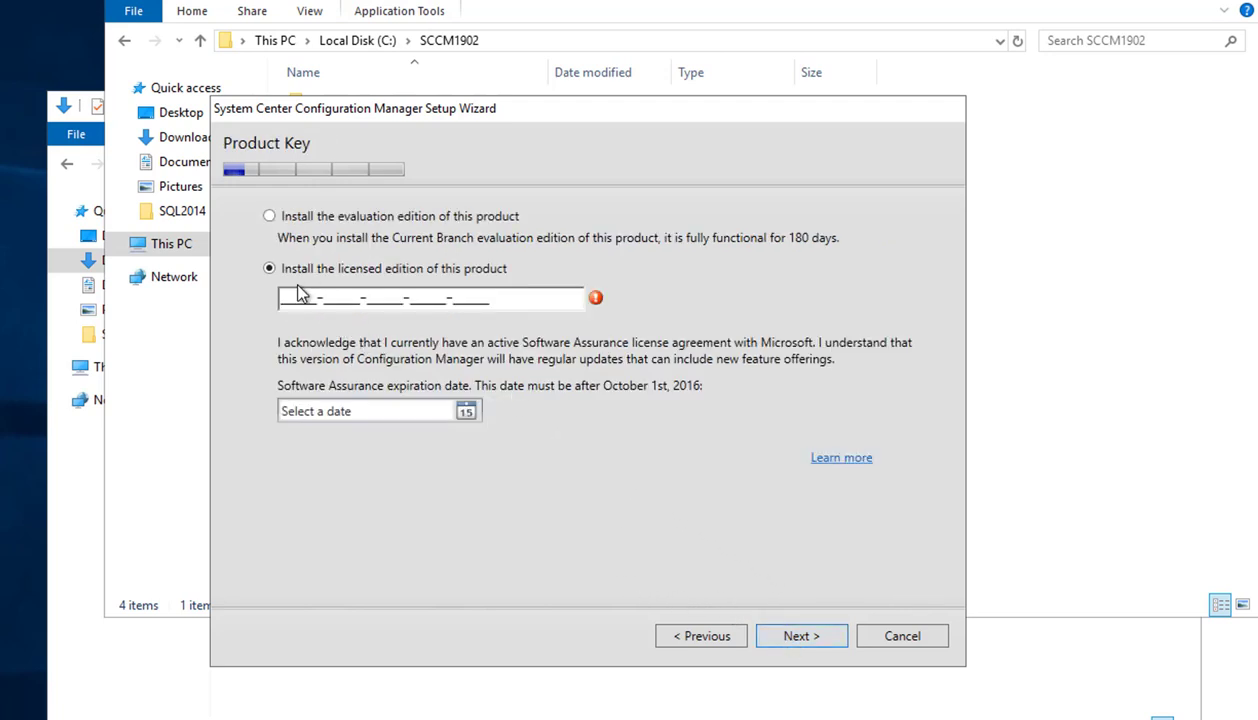
Choose the evaluation edition of the product and continue to the license terms
left_click(269, 217)
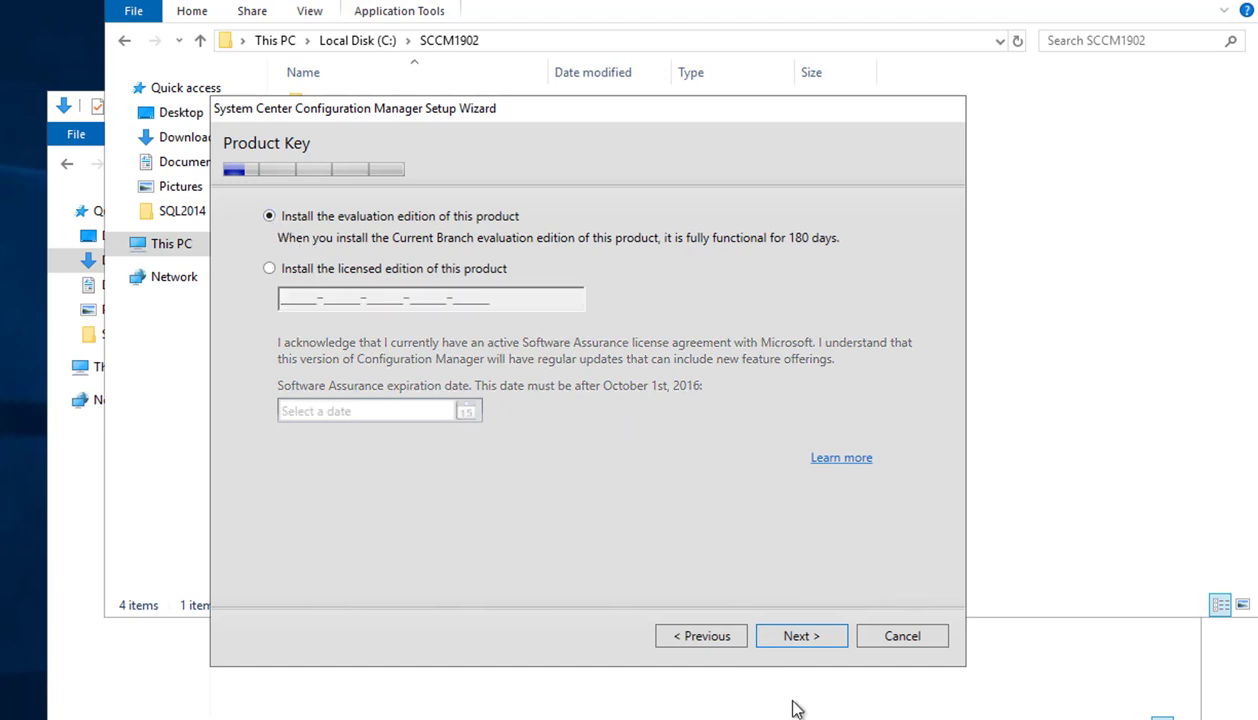
left_click(792, 634)
left_click(792, 638)
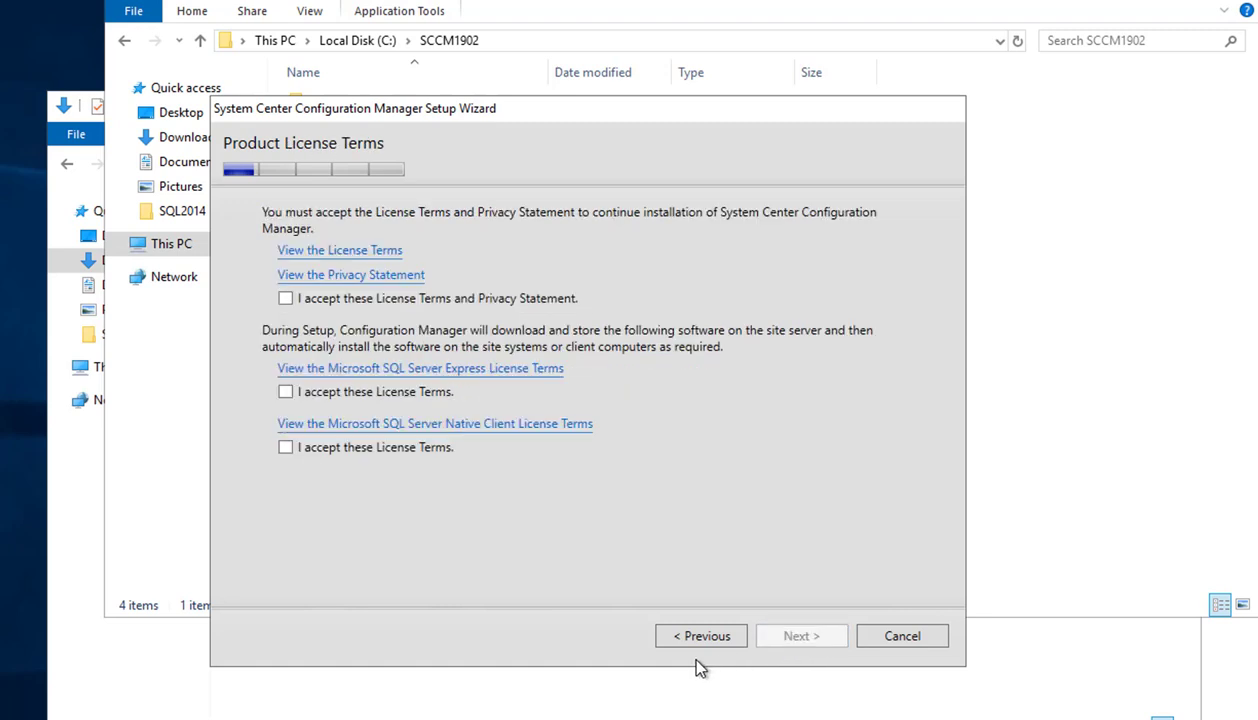
Accept the Configuration Manager, SQL Server Express and SQL Server Native Client license terms and continue to the prerequisite downloads
left_click(286, 298)
left_click(286, 392)
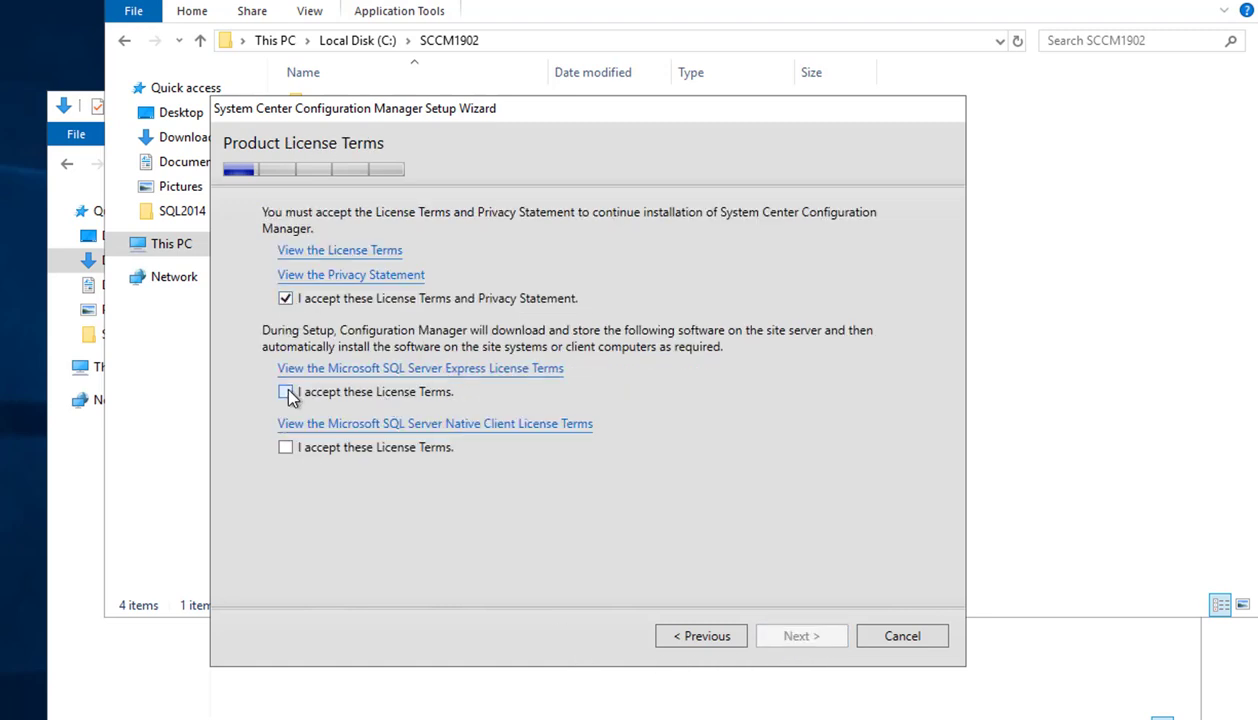
left_click(290, 447)
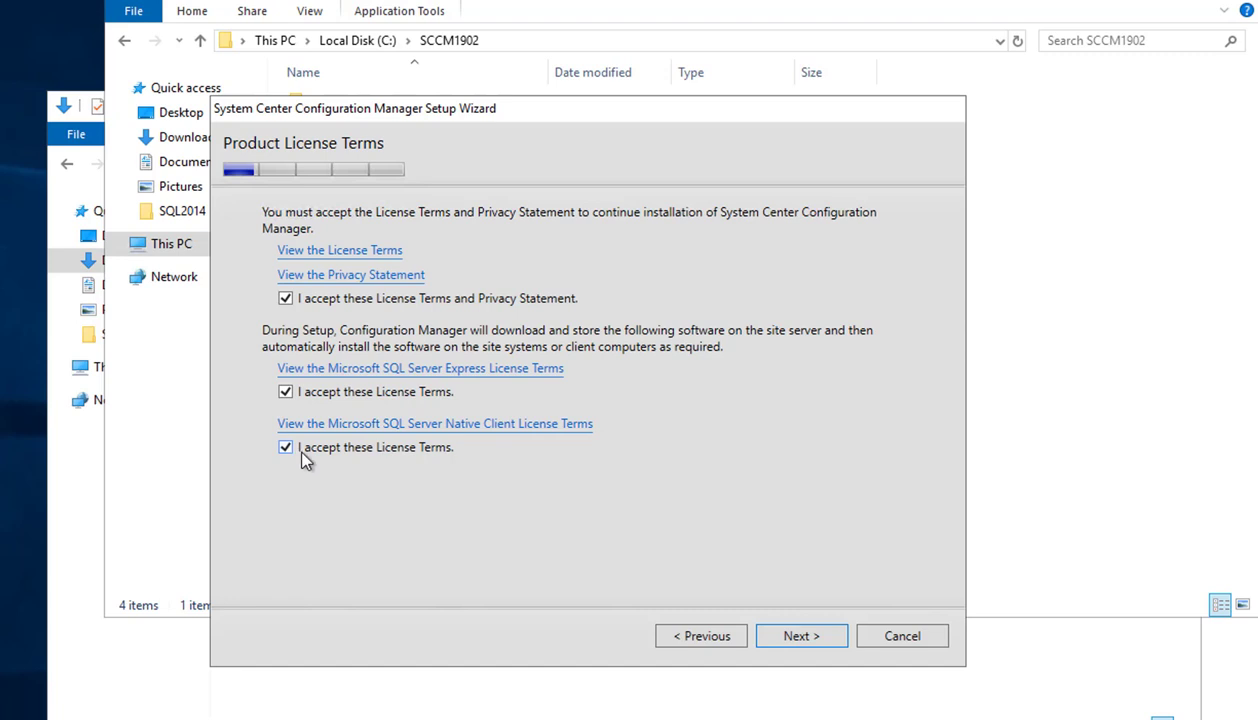
left_click(804, 648)
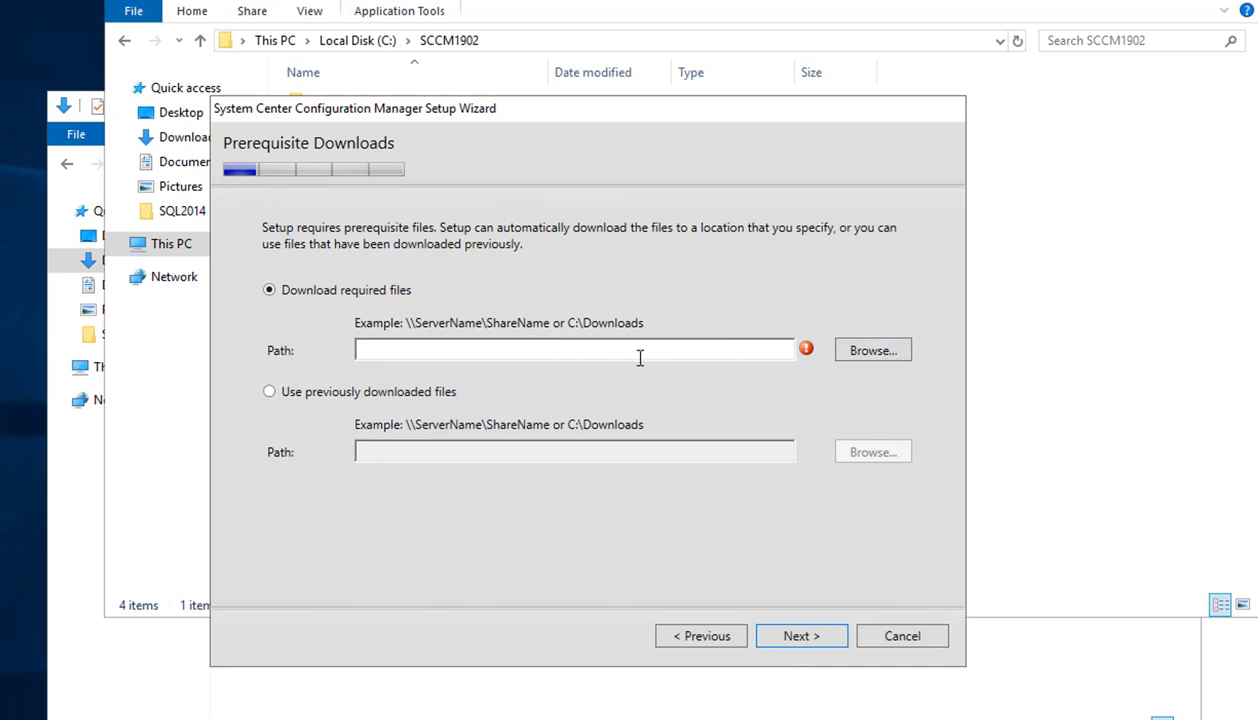
Create a folder named SCCMUpdates on Local Disk (C:) and download the required prerequisite files to it
left_click(868, 350)
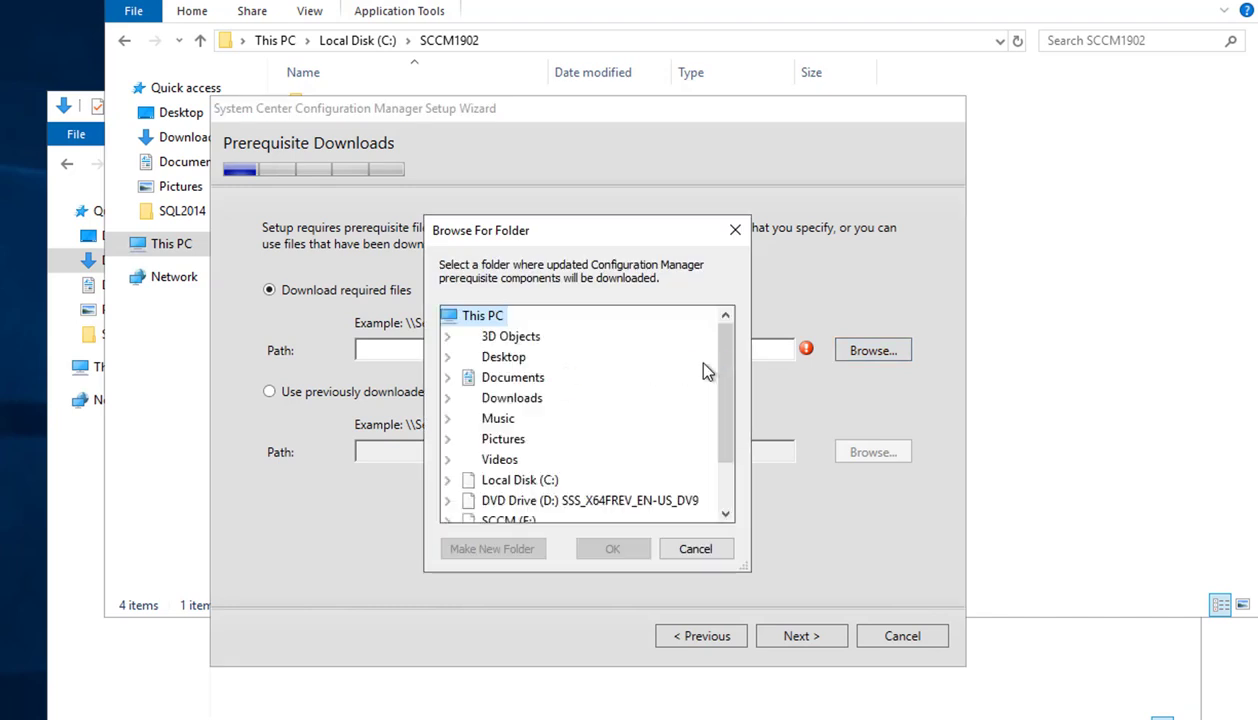
left_click(530, 482)
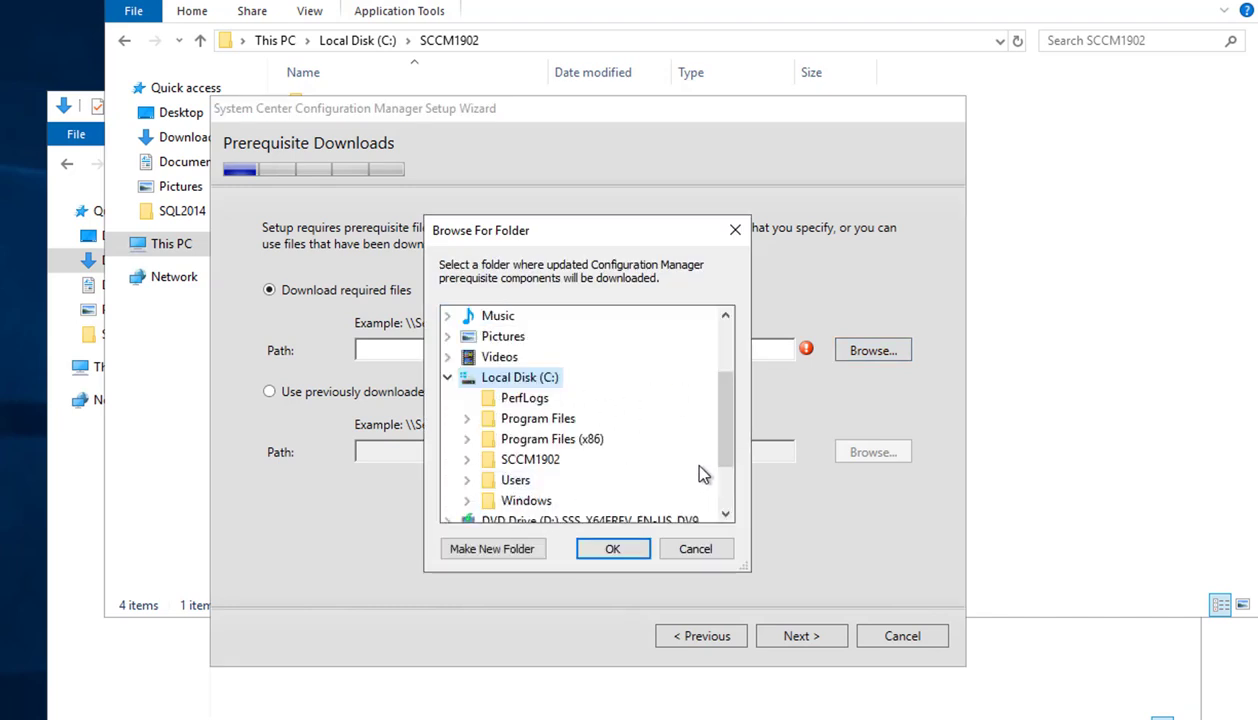
left_click(510, 549)
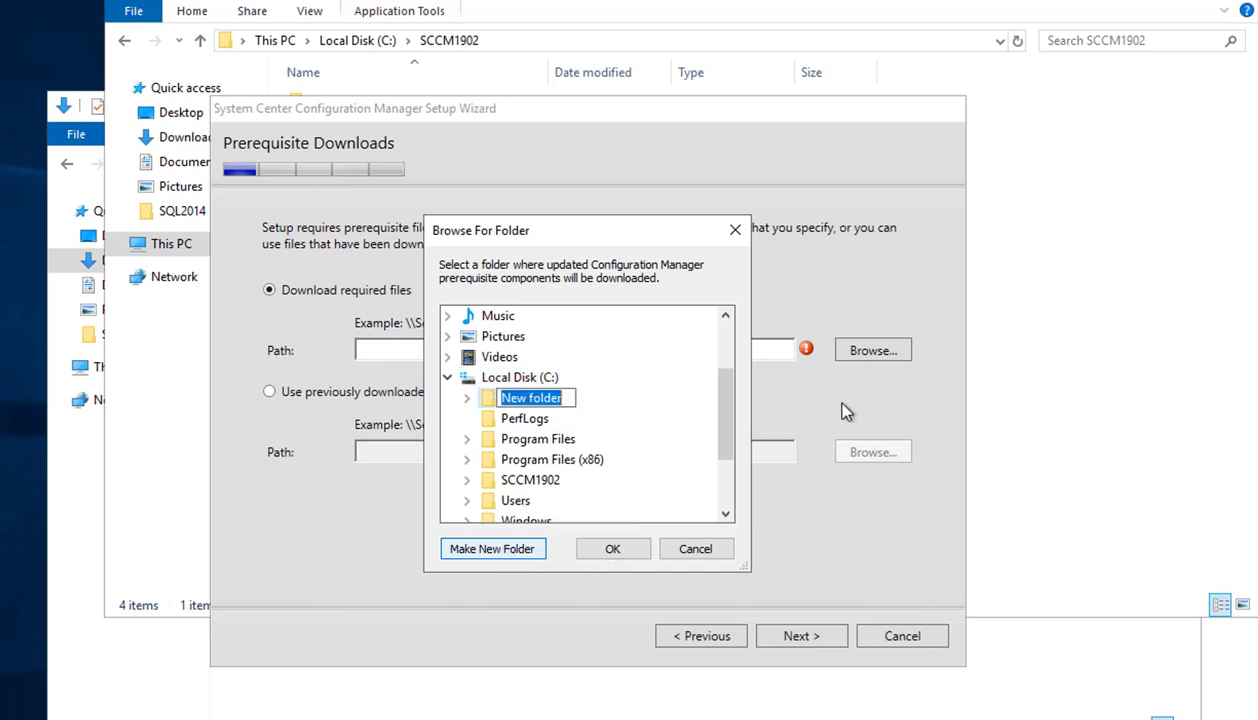
type("SCCM")
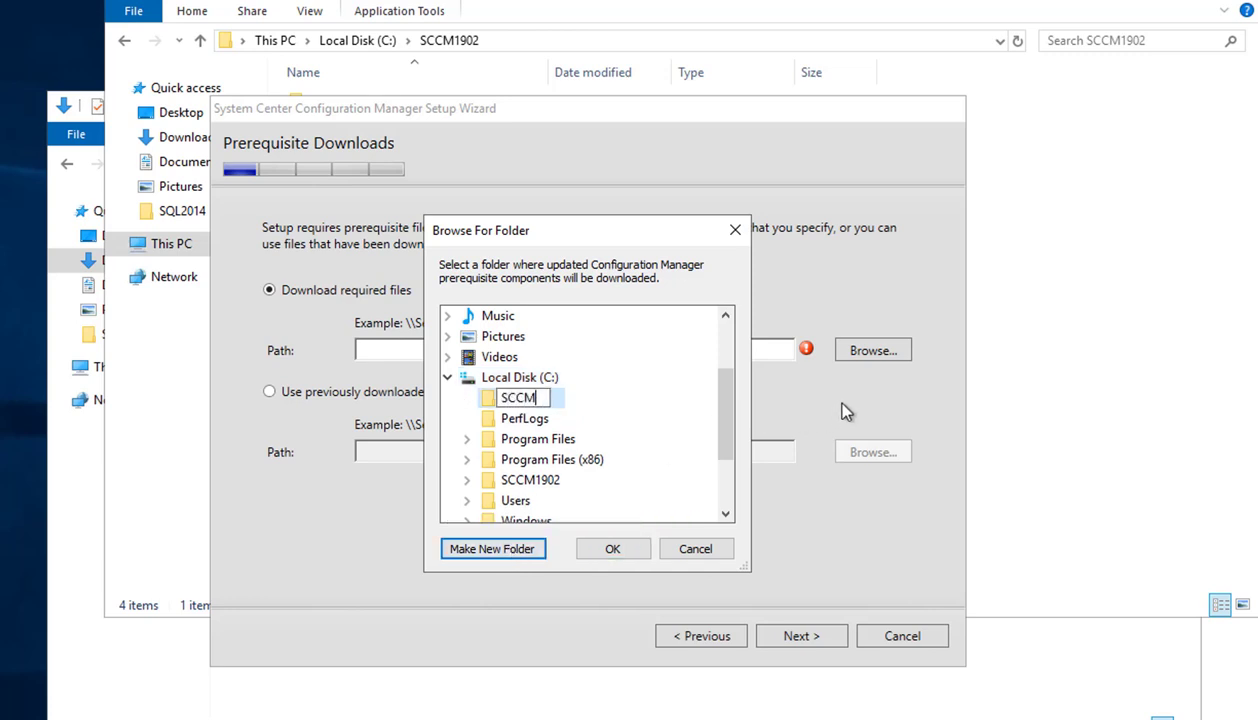
type("Updates")
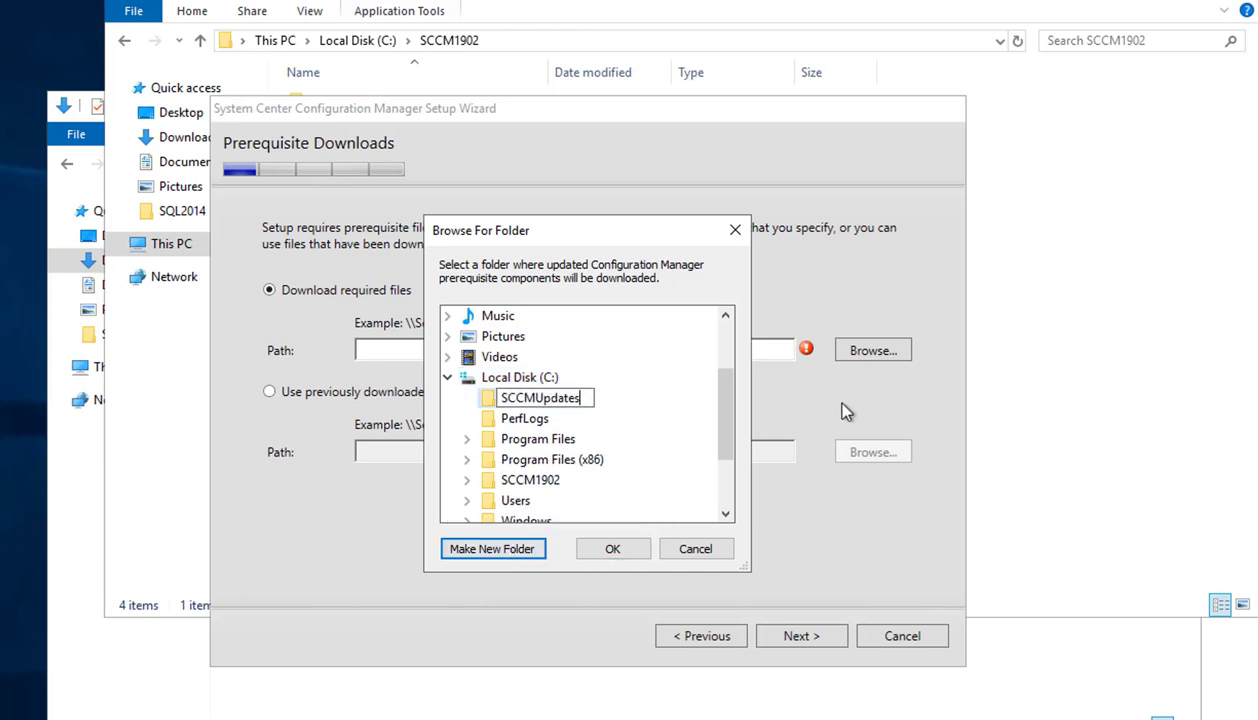
key("Return")
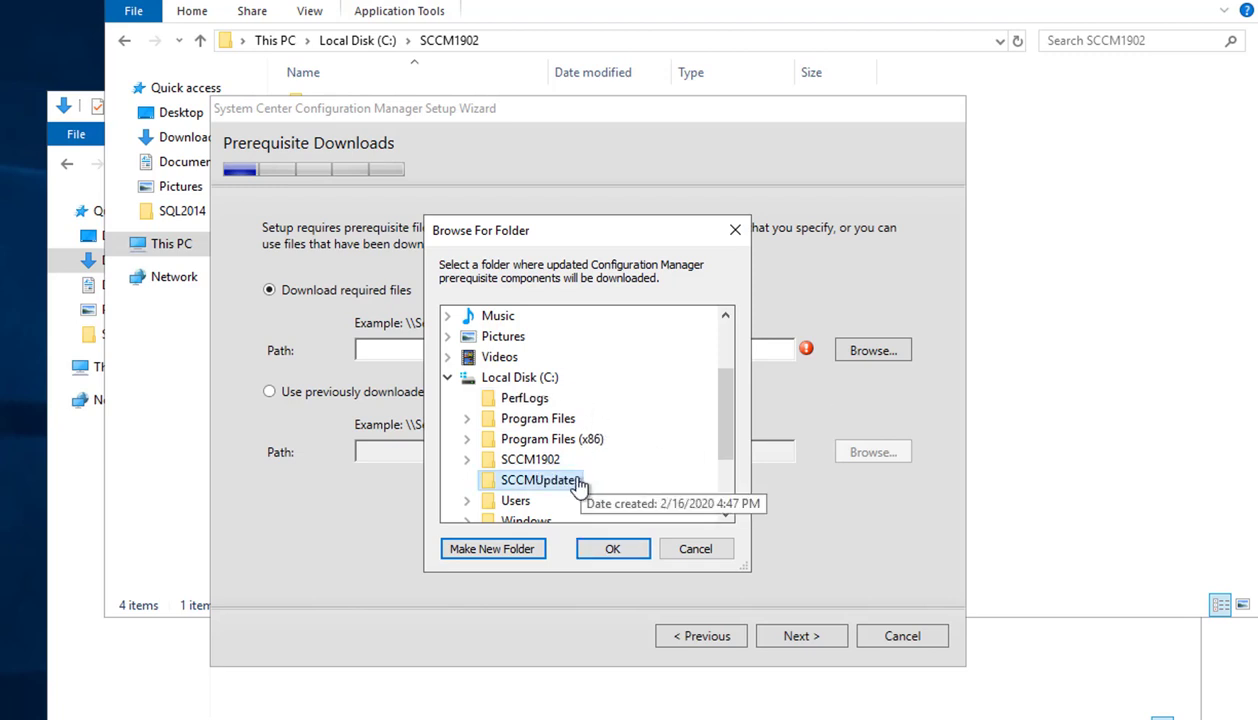
left_click(612, 549)
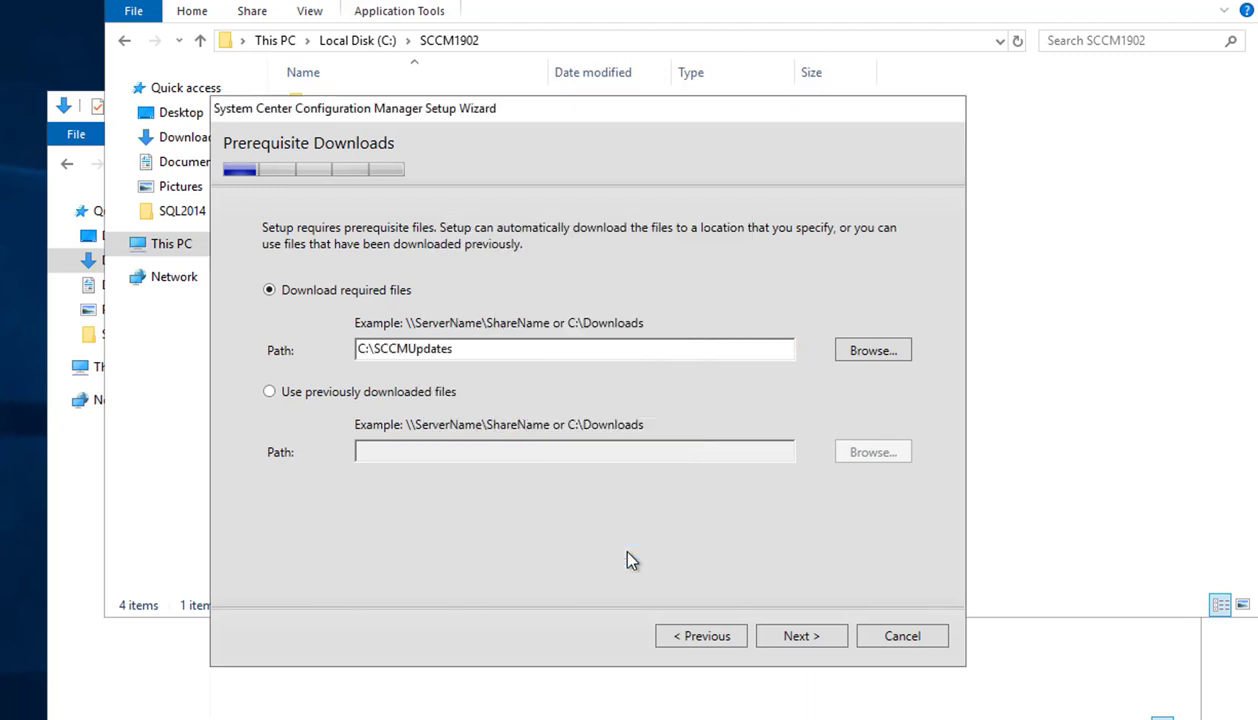
left_click(801, 636)
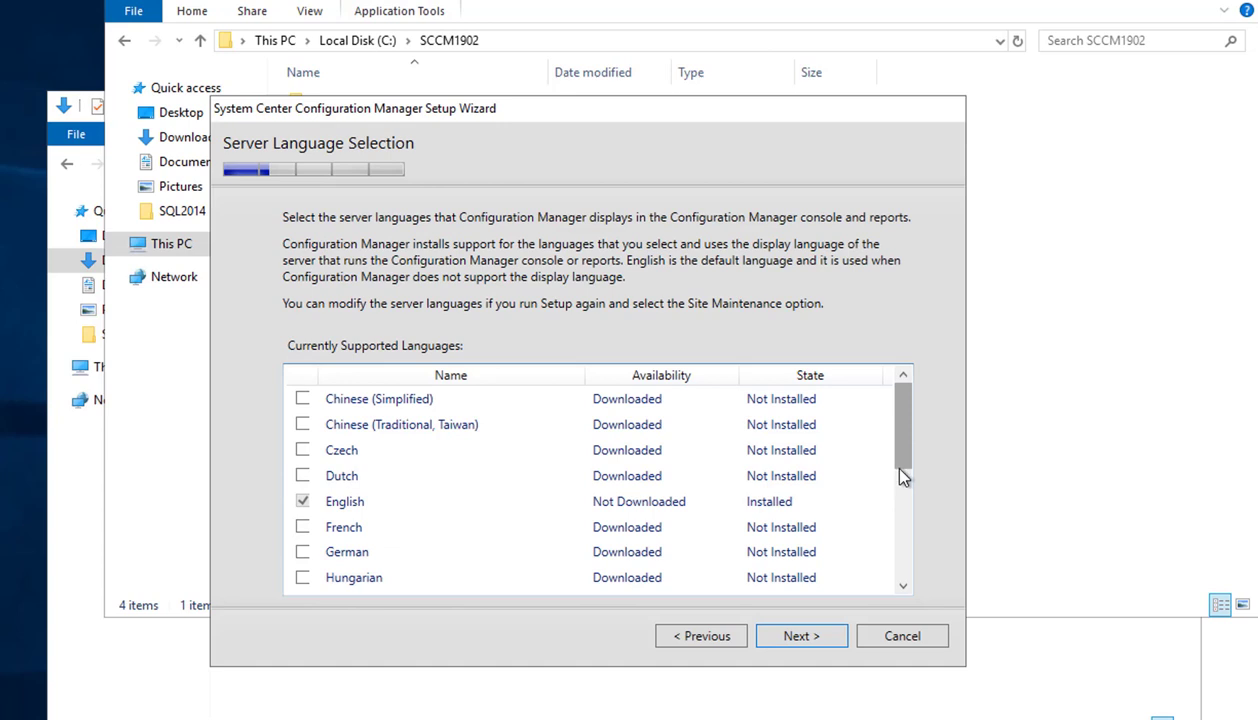
Look through the server and client language lists and keep only English for both, without enabling all languages for mobile device clients
scroll(901, 500, "down", 4)
left_click_drag(912, 480, 921, 374)
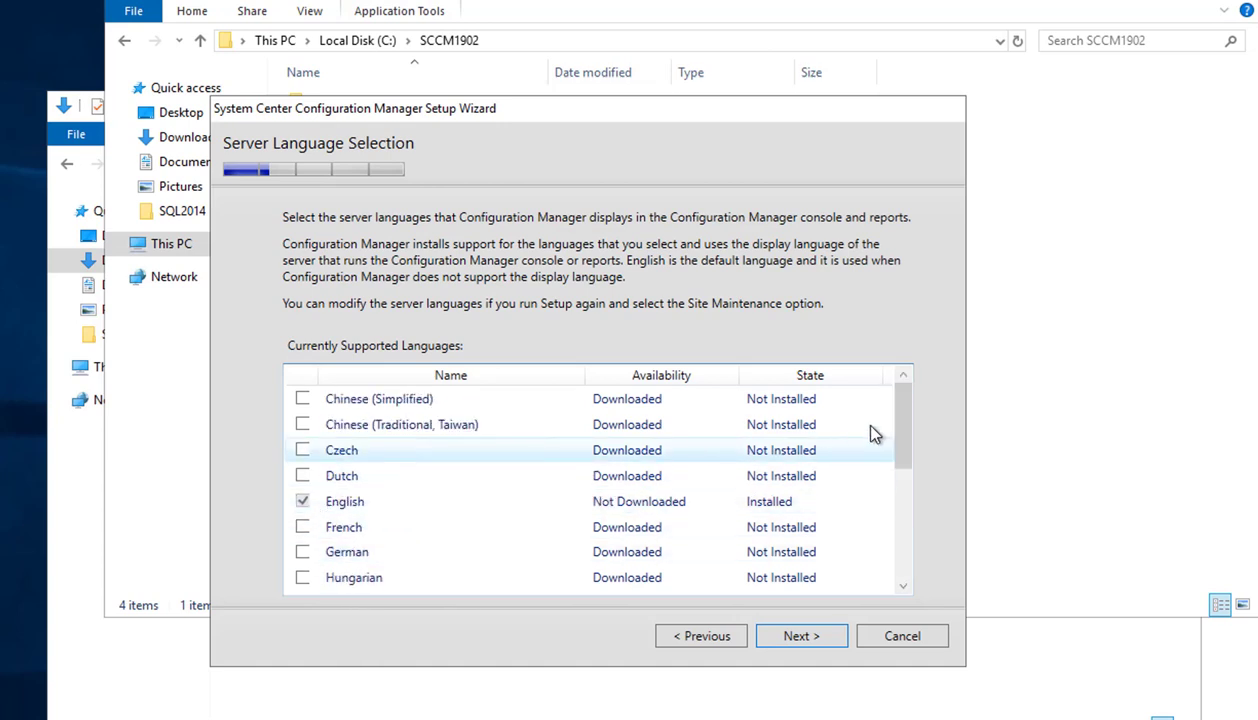
left_click_drag(903, 410, 898, 605)
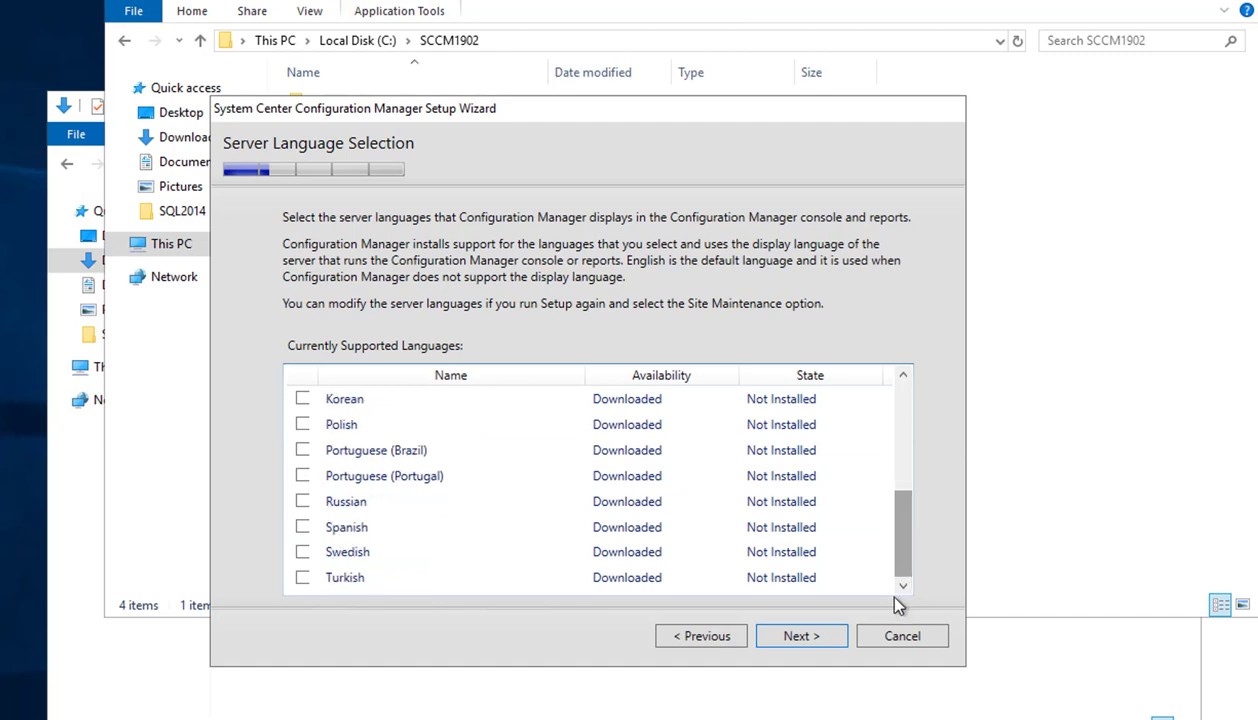
left_click(800, 638)
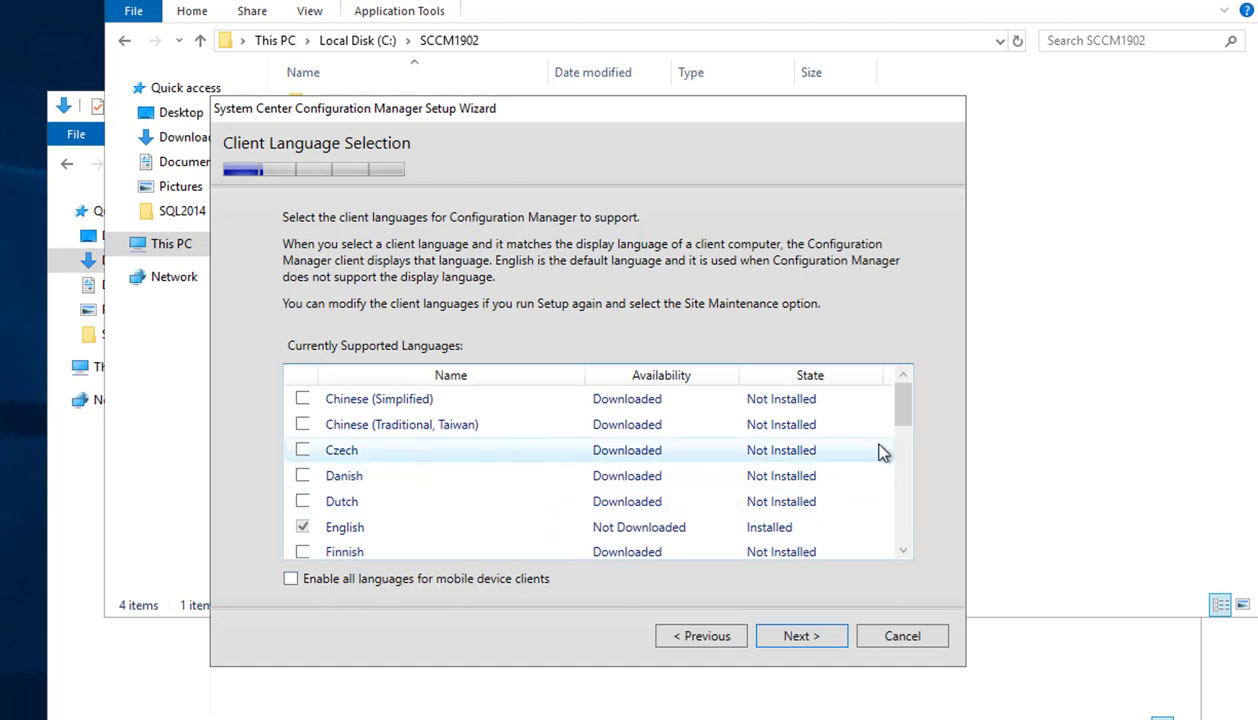
left_click_drag(903, 407, 904, 420)
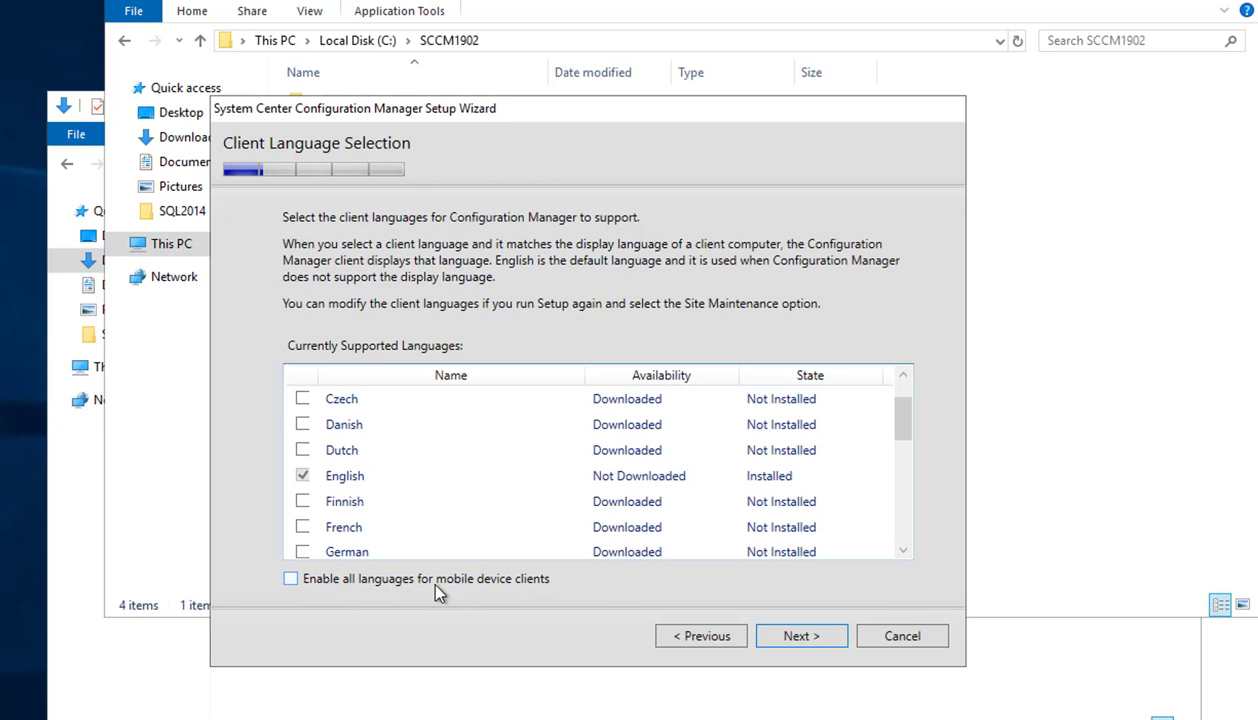
left_click(805, 638)
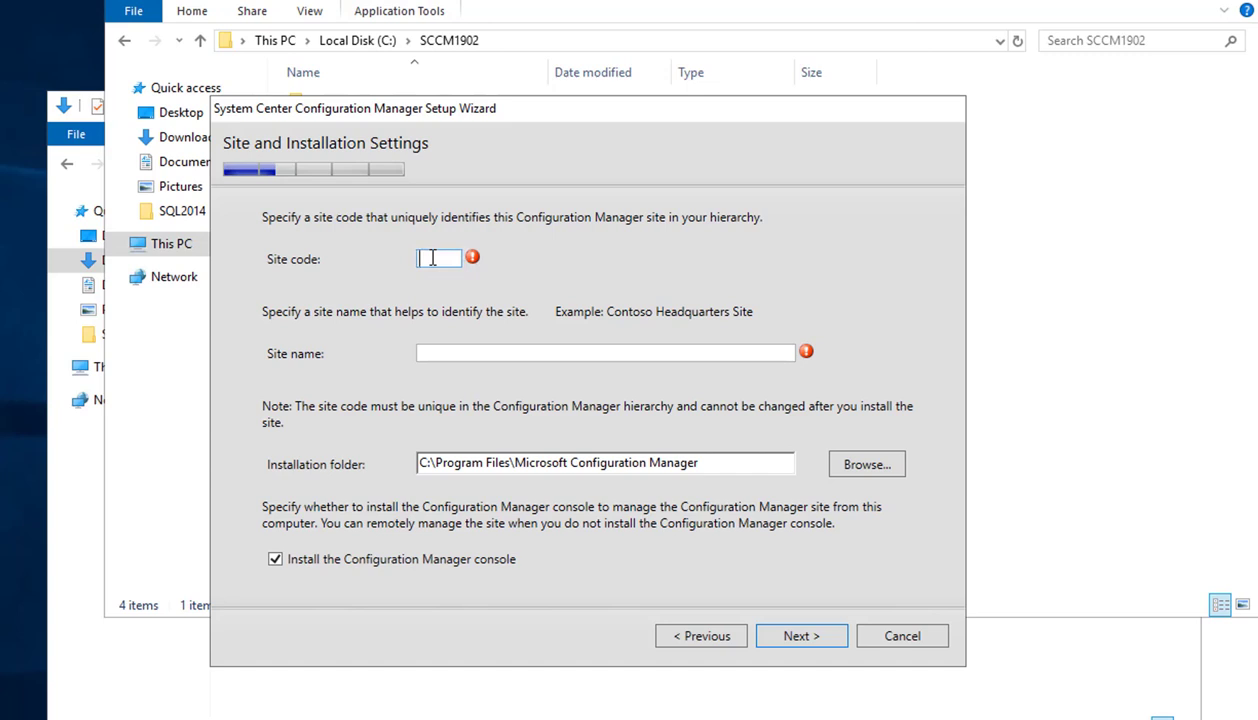
Set the site code to PRI and the site name to Carson Cloud
type("PRI")
left_click(442, 355)
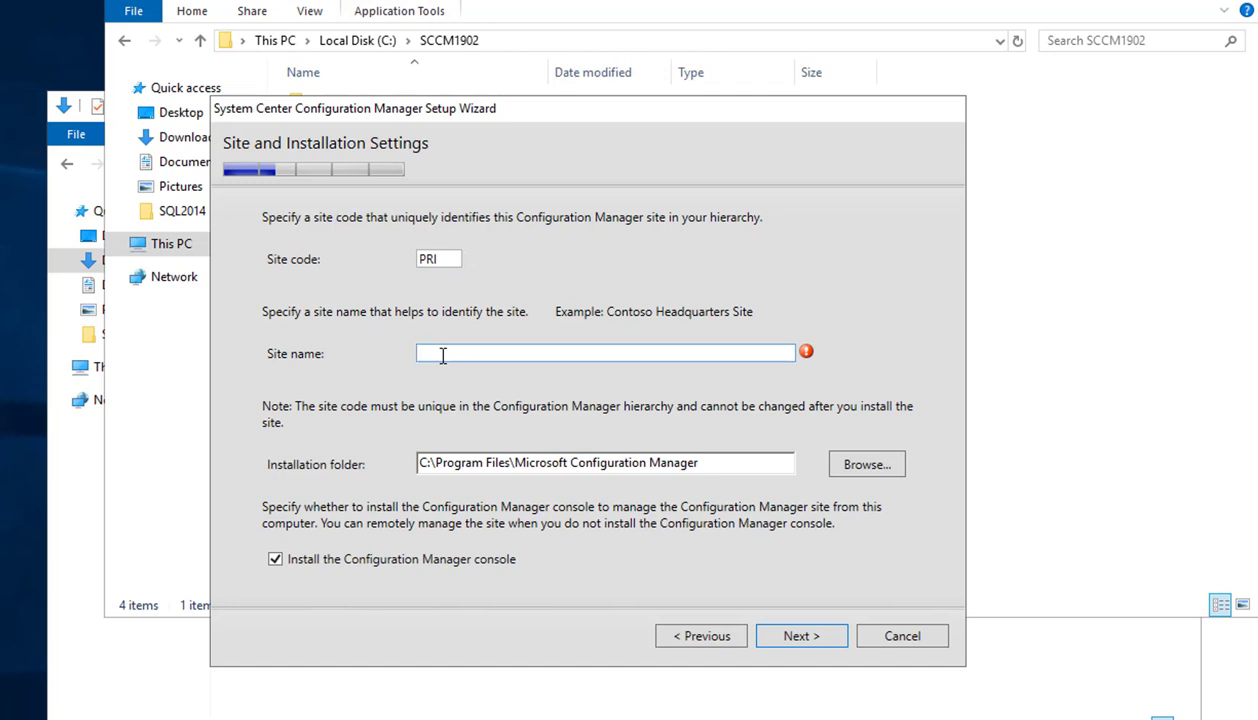
type("Con")
key("BackSpace")
key("BackSpace")
key("BackSpace")
type("Carson Cloud")
Set the installation folder to E:\ConfigMgr on the SCCM (E:) drive and continue to the primary site installation options
left_click(870, 466)
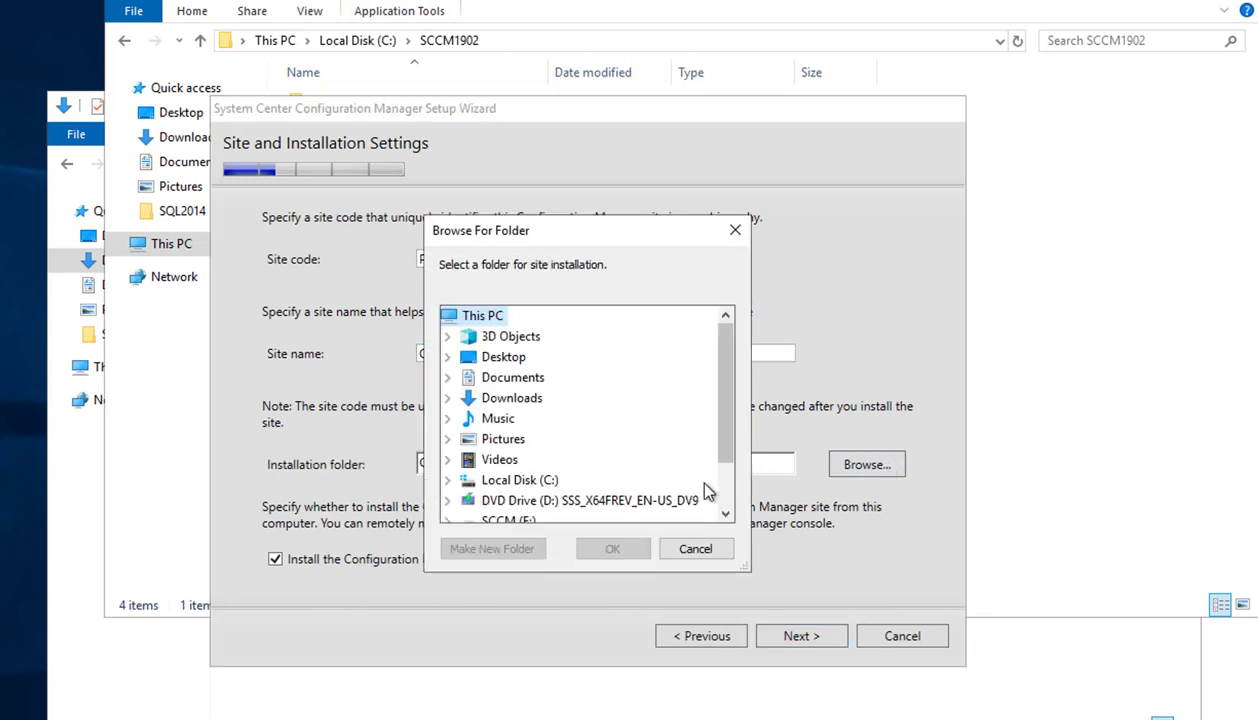
scroll(697, 485, "down", 1)
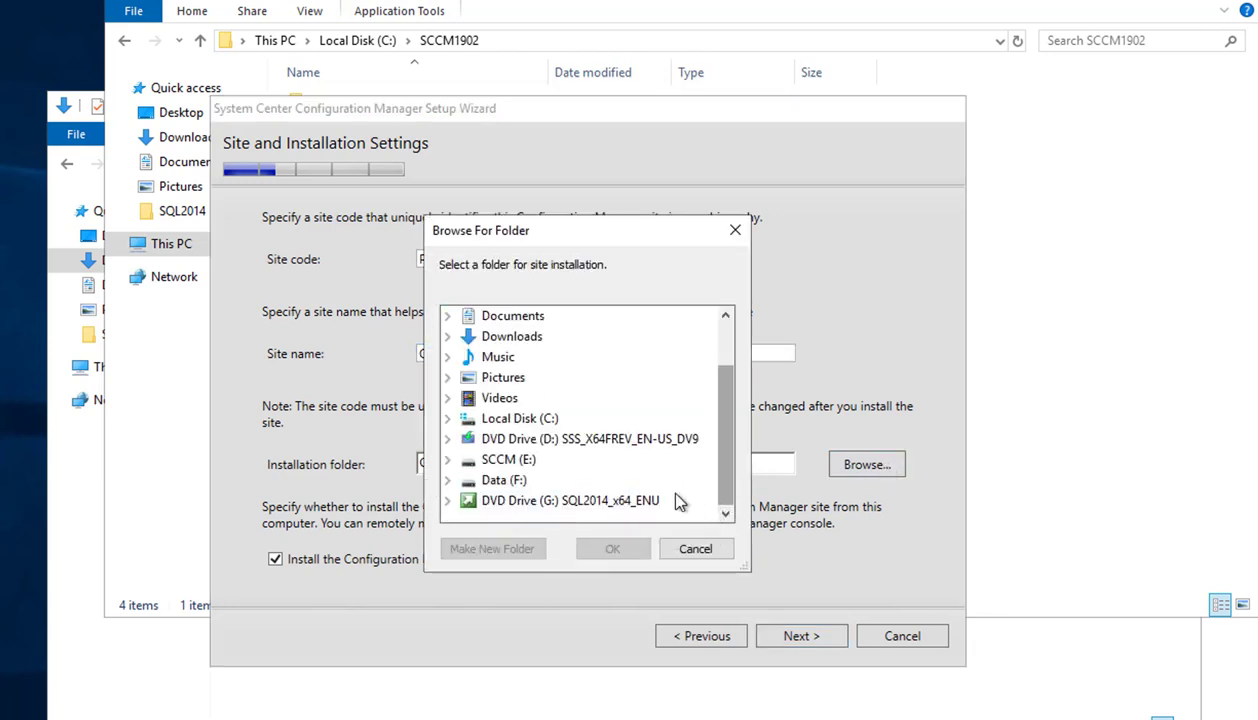
left_click(530, 462)
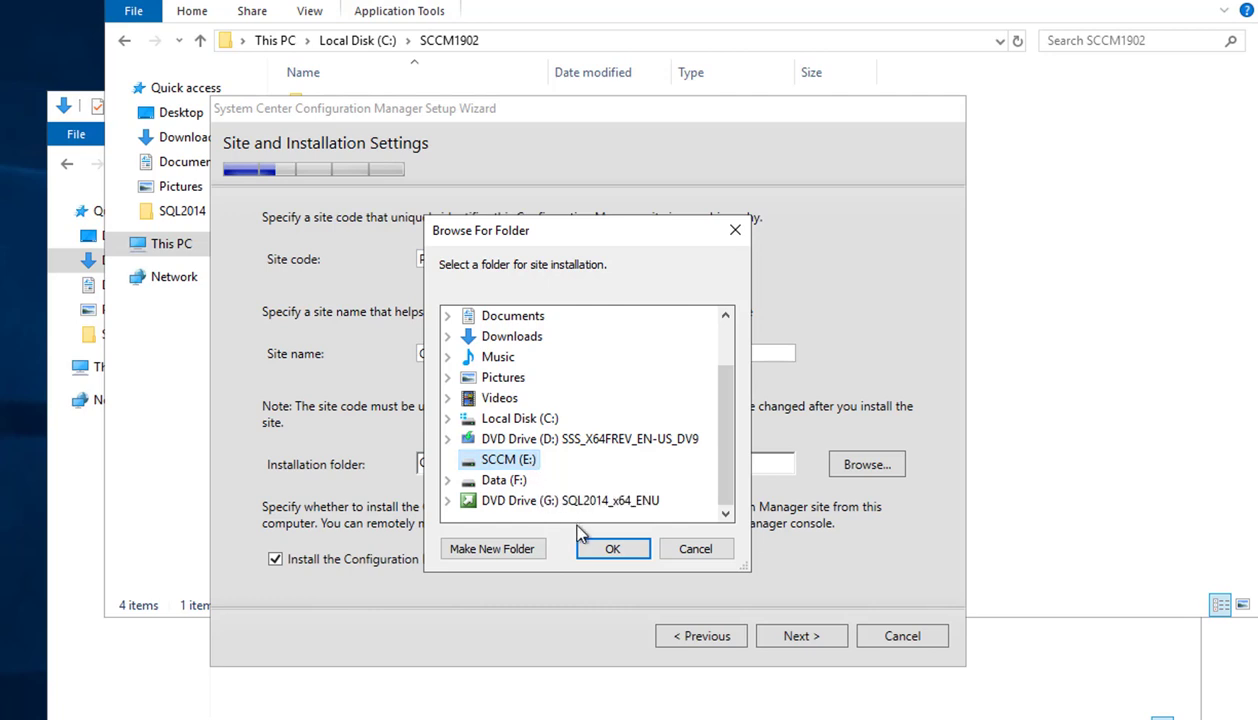
left_click(609, 550)
left_click(536, 459)
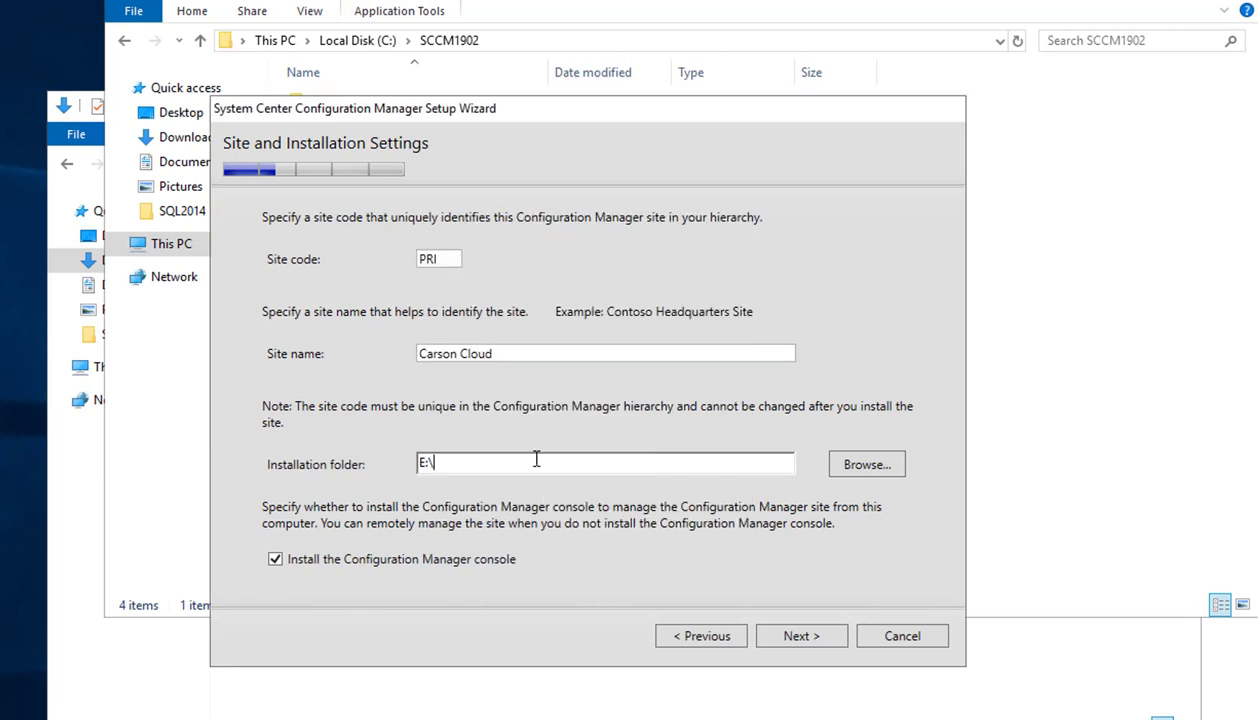
type("ConfigMgr")
left_click(820, 632)
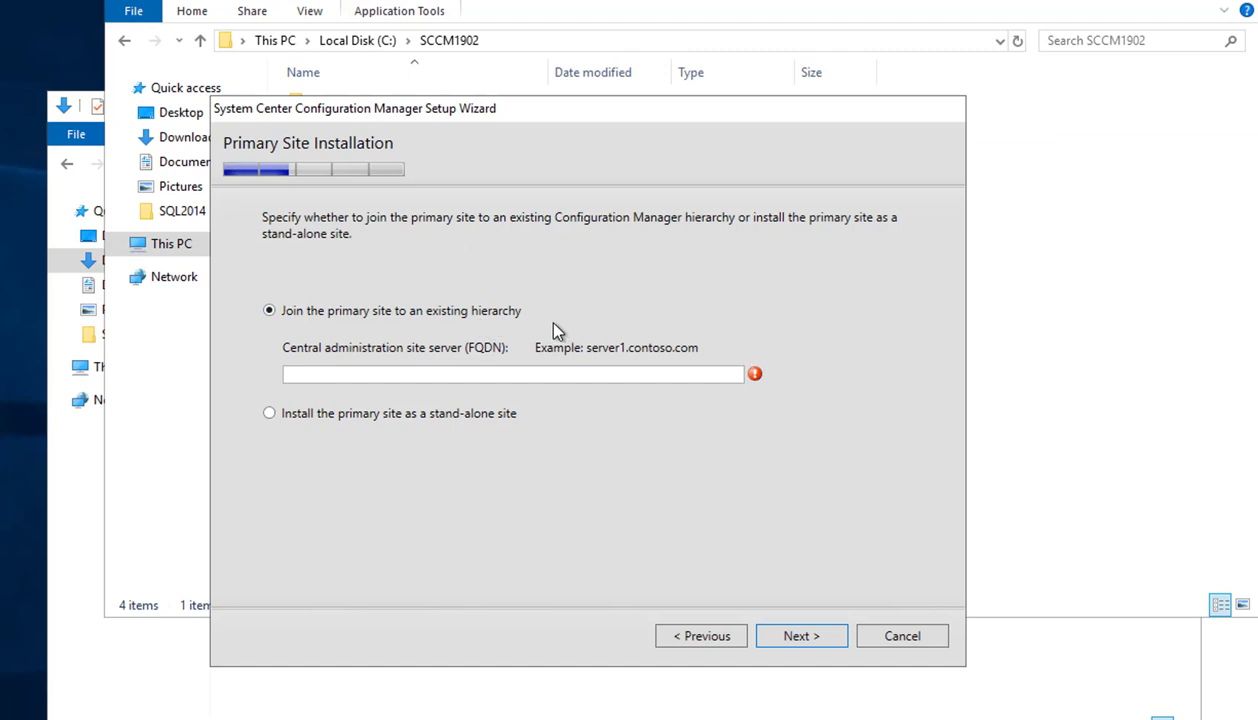
Choose a stand-alone primary site, accept the confirmation, and keep the default SQL Server database details to reach the file locations
left_click(270, 414)
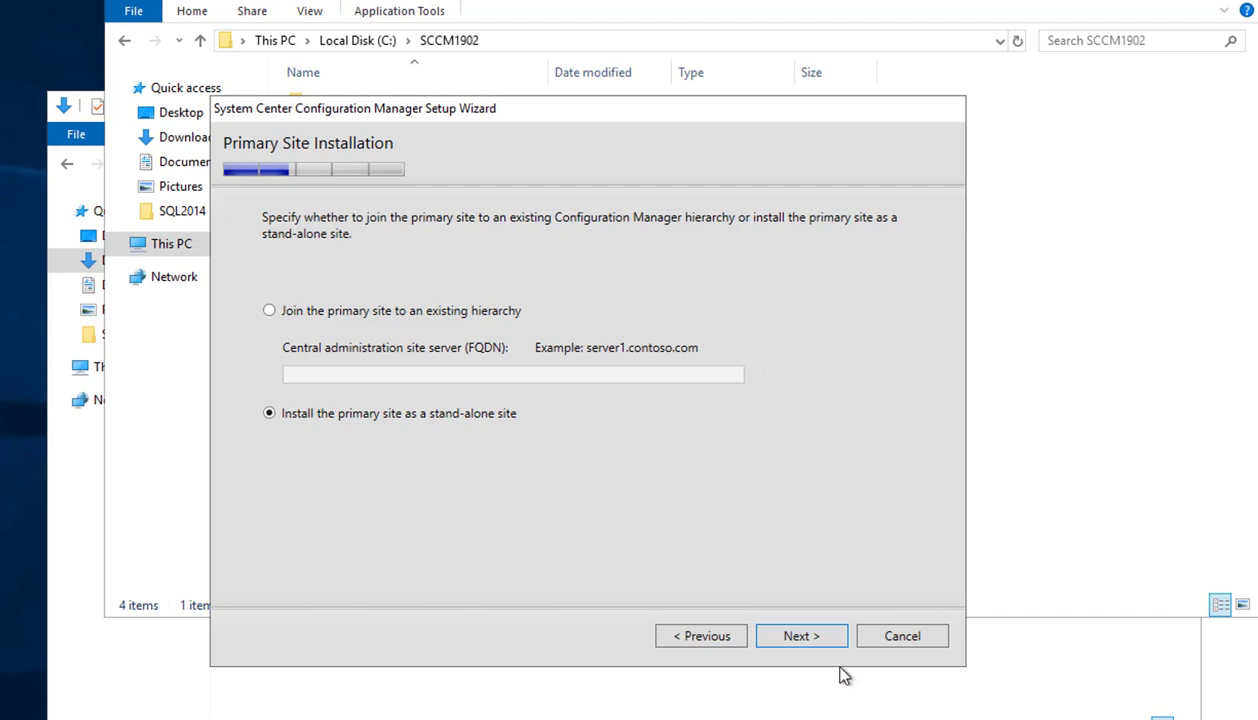
left_click(806, 641)
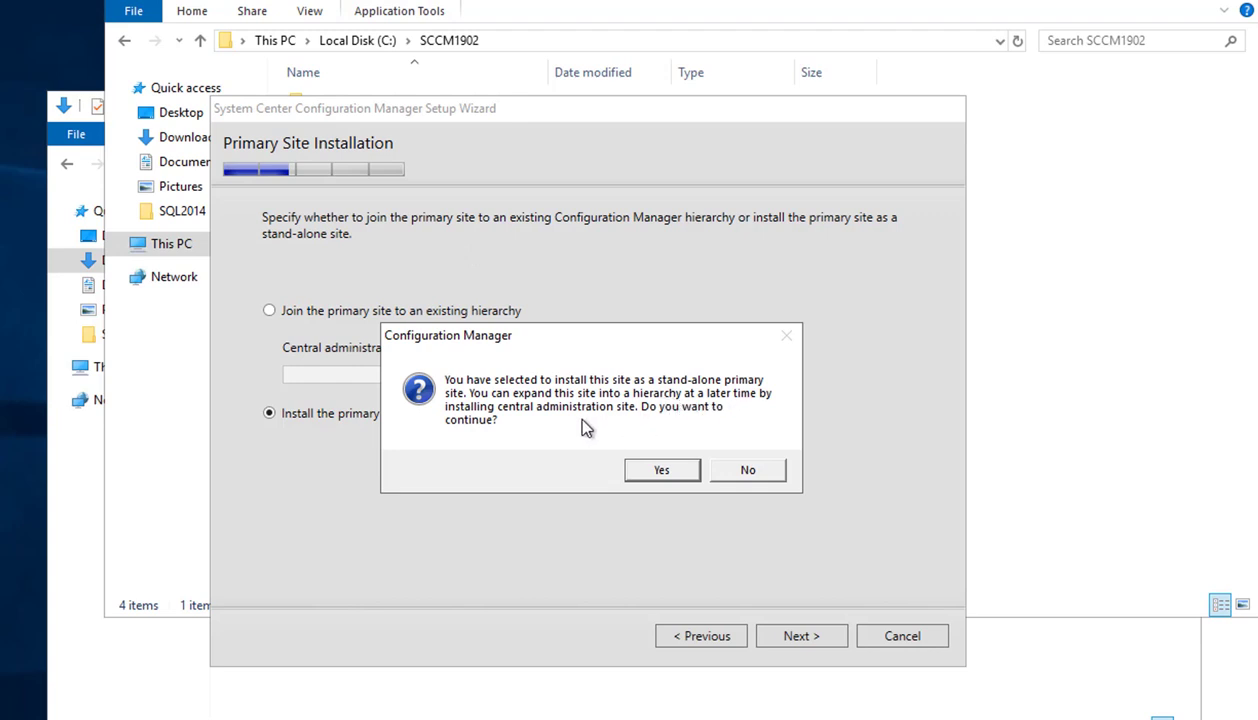
left_click(660, 470)
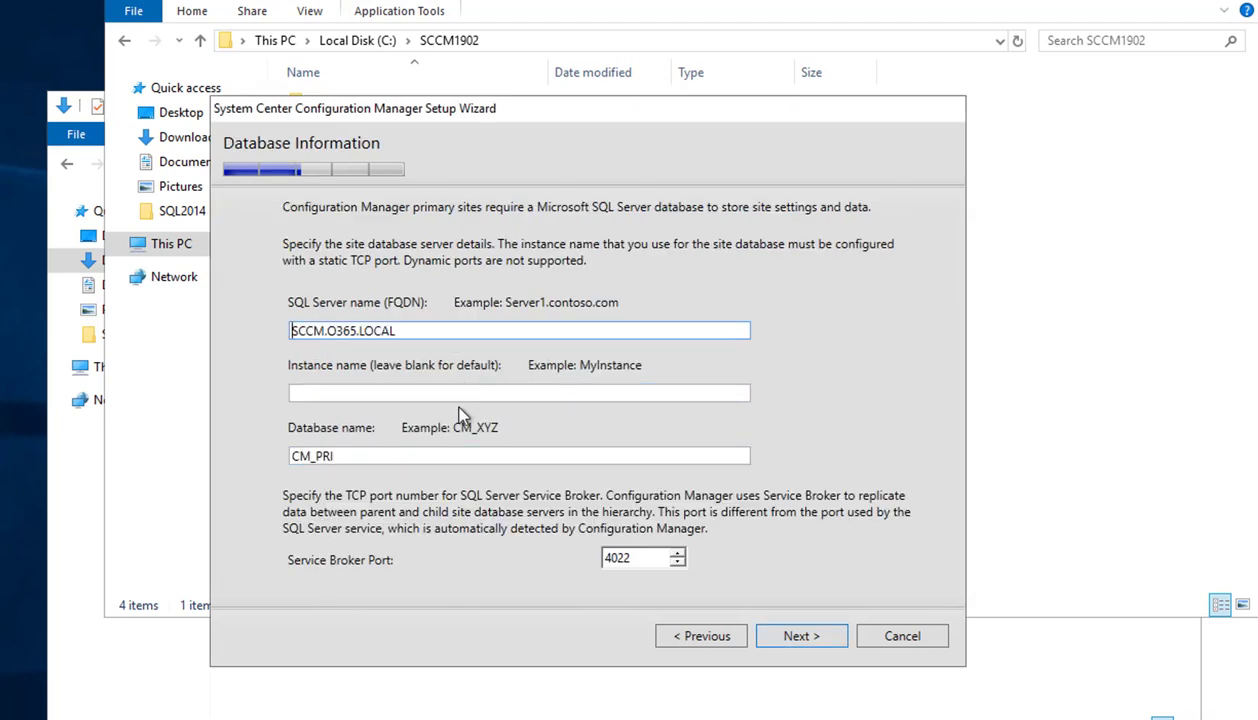
left_click(415, 330)
left_click(801, 638)
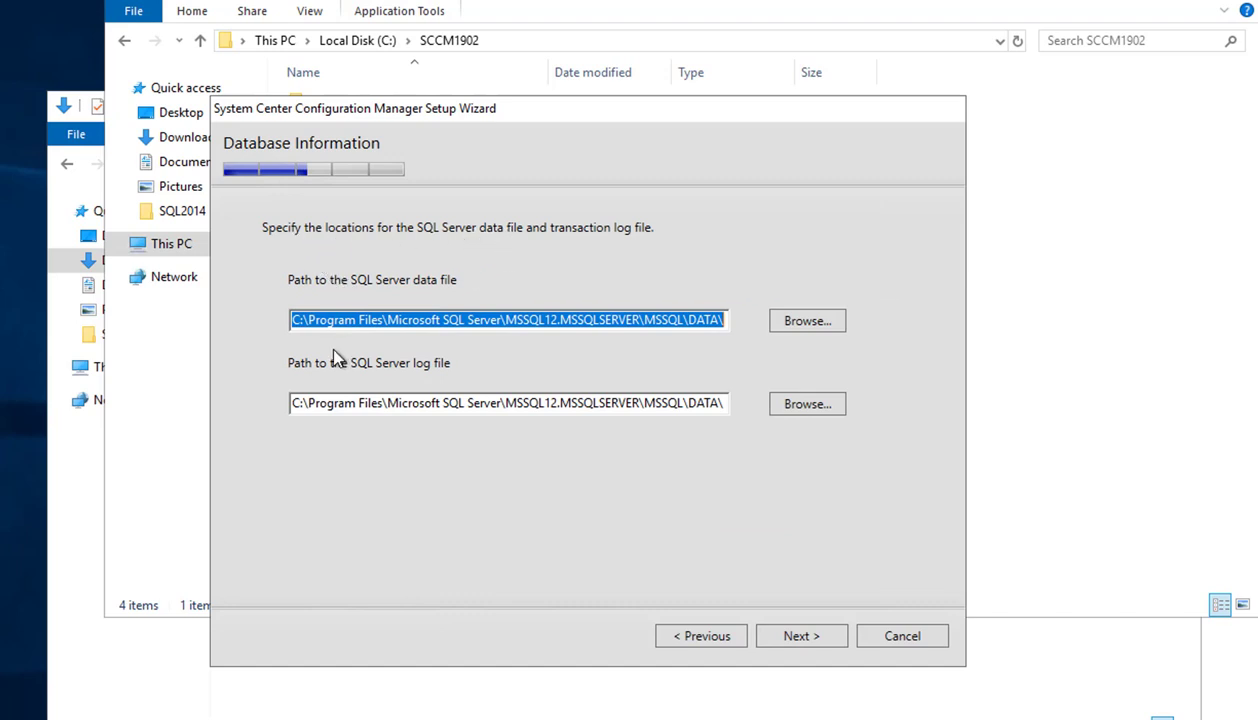
Go back to the site and installation settings to check the installation folder, and return to the SQL Server file locations
left_click_drag(298, 326, 290, 322)
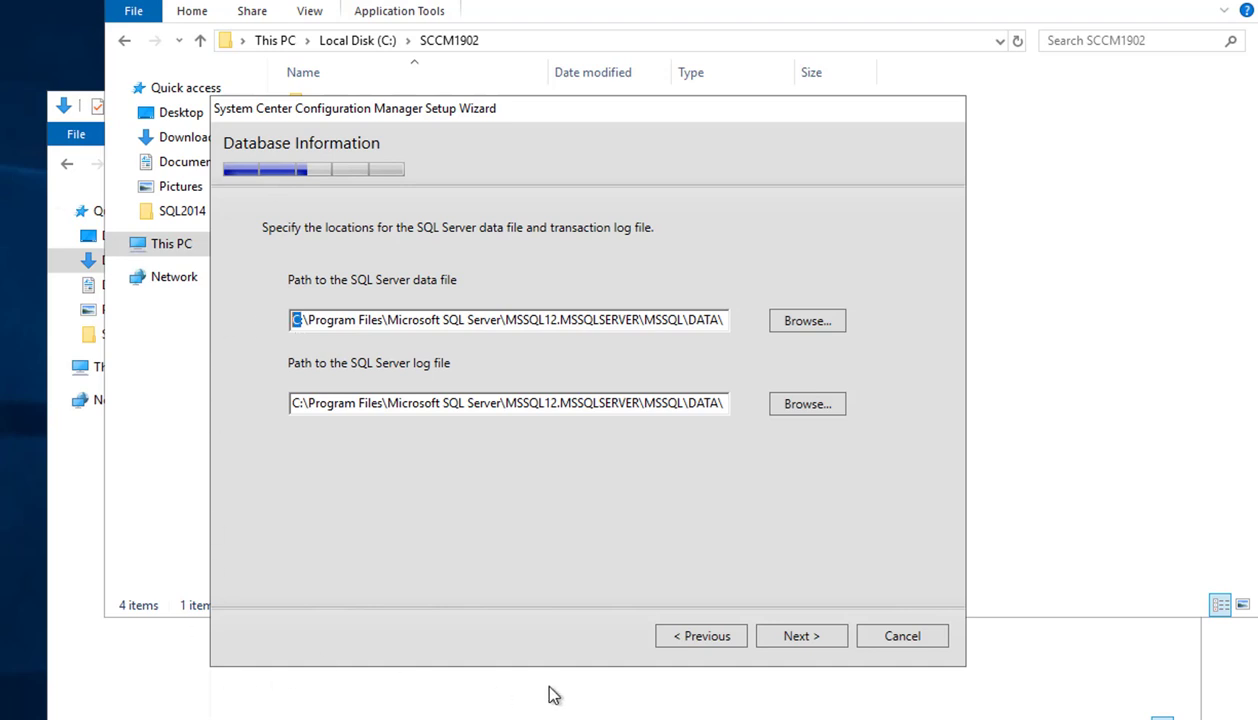
left_click(683, 634)
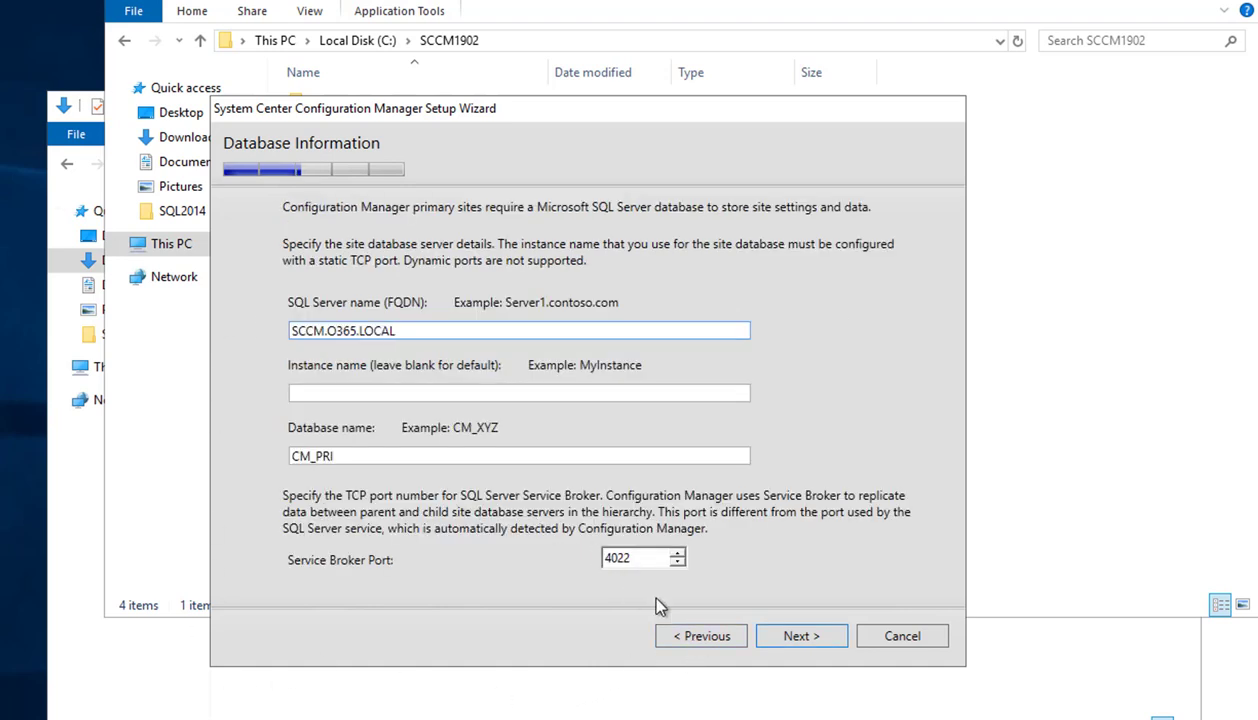
left_click(697, 640)
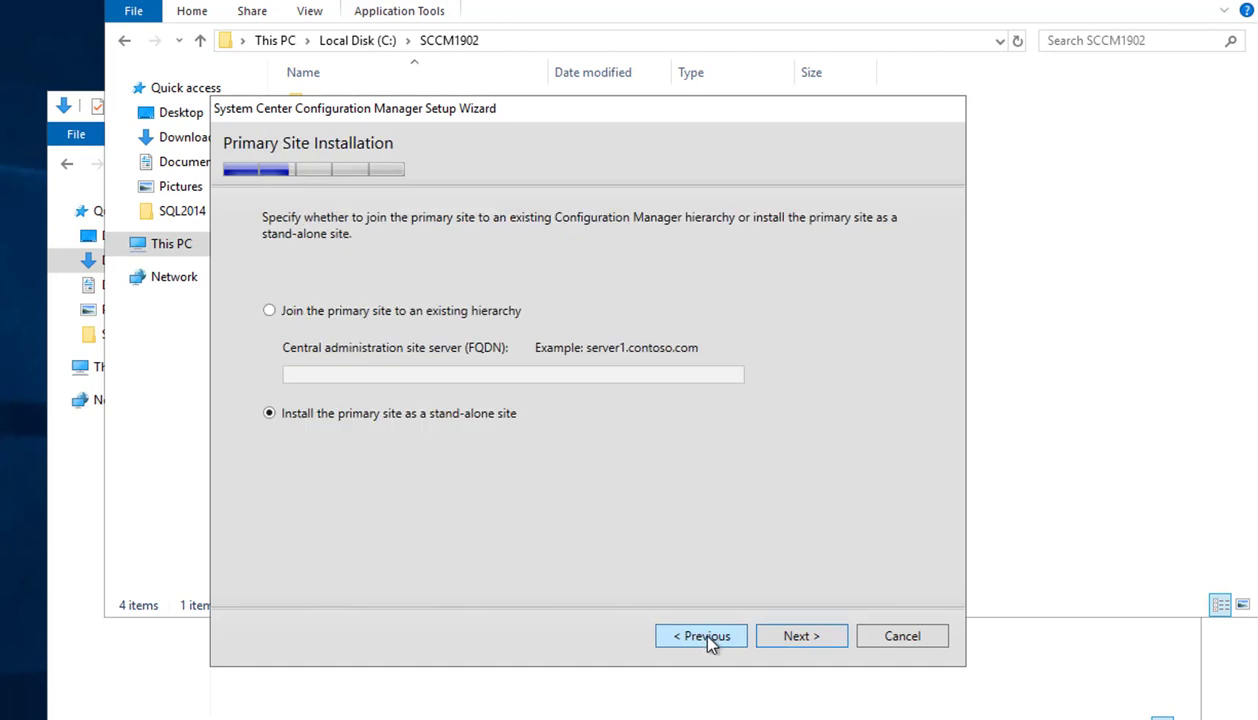
left_click(708, 640)
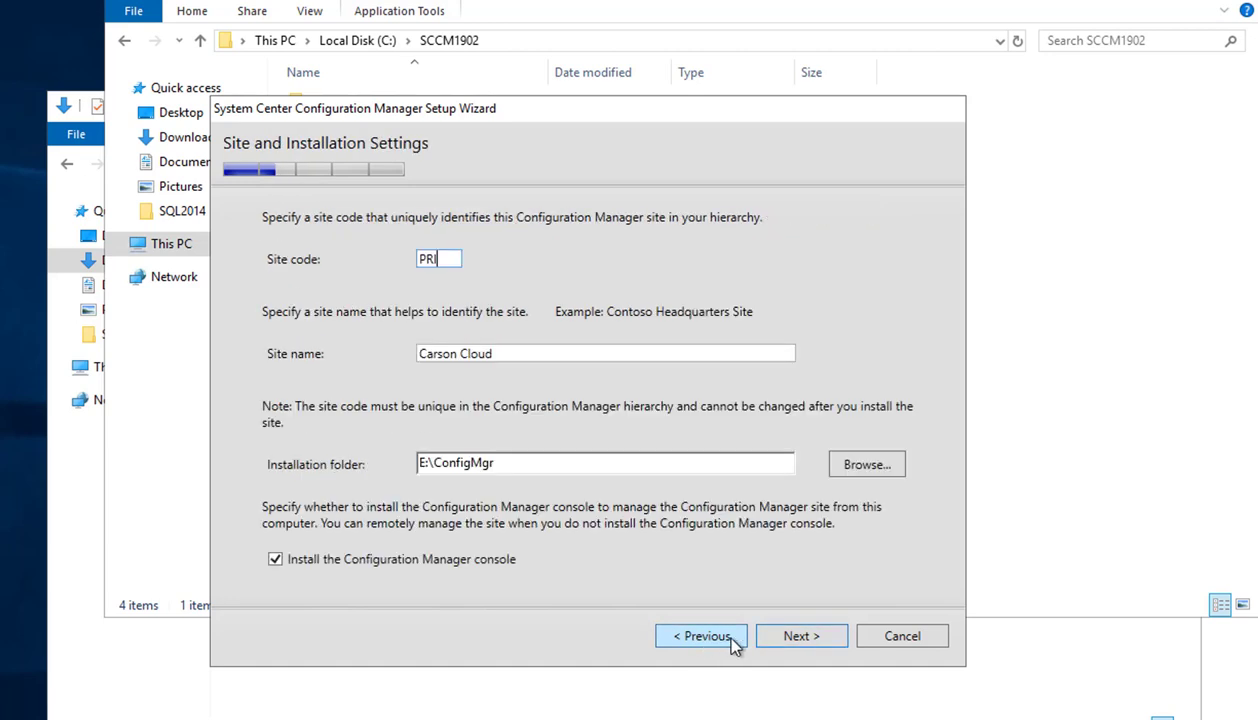
left_click(792, 638)
left_click(792, 640)
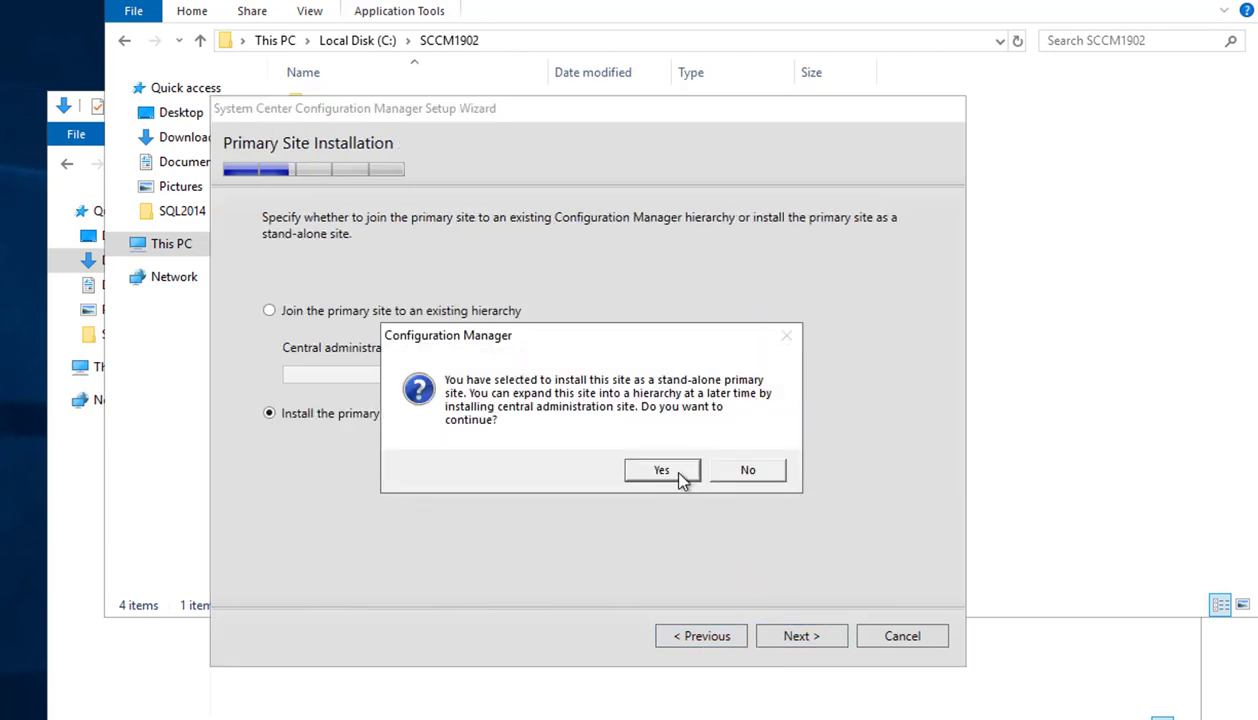
left_click(662, 470)
left_click(792, 640)
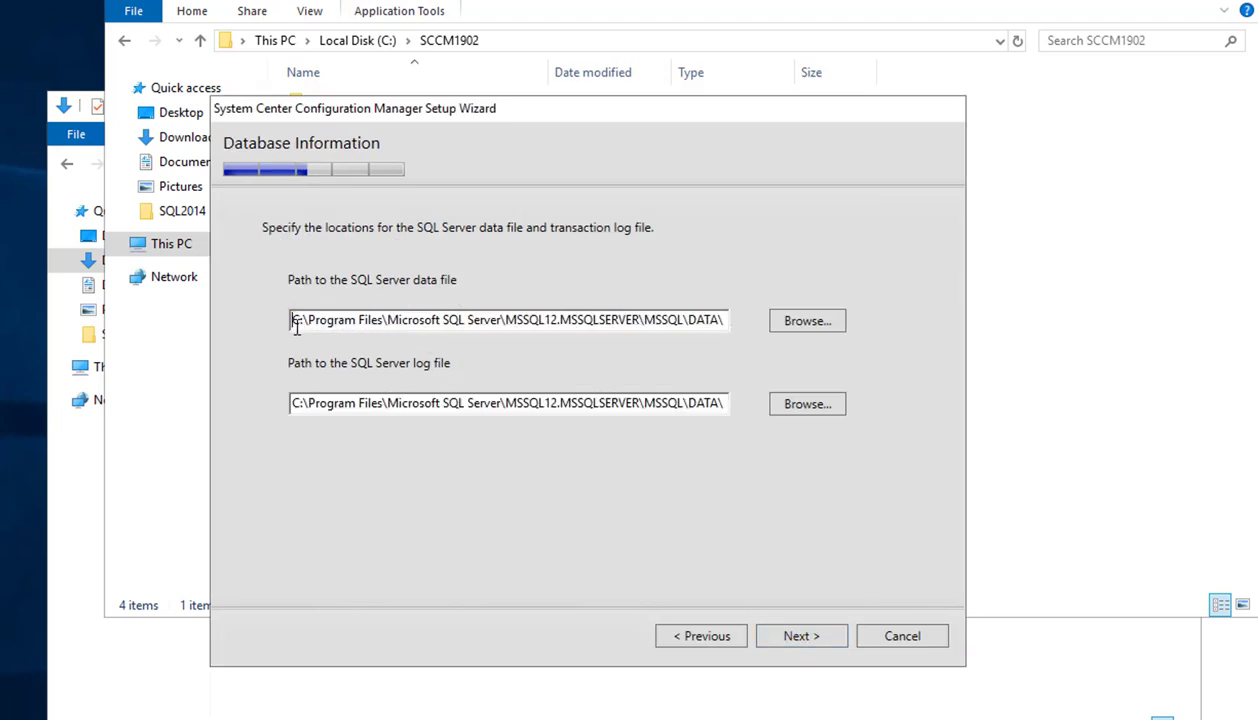
Try to continue with the SQL Server data and log file paths changed to the E: drive
key("Delete")
key("Delete")
type("E")
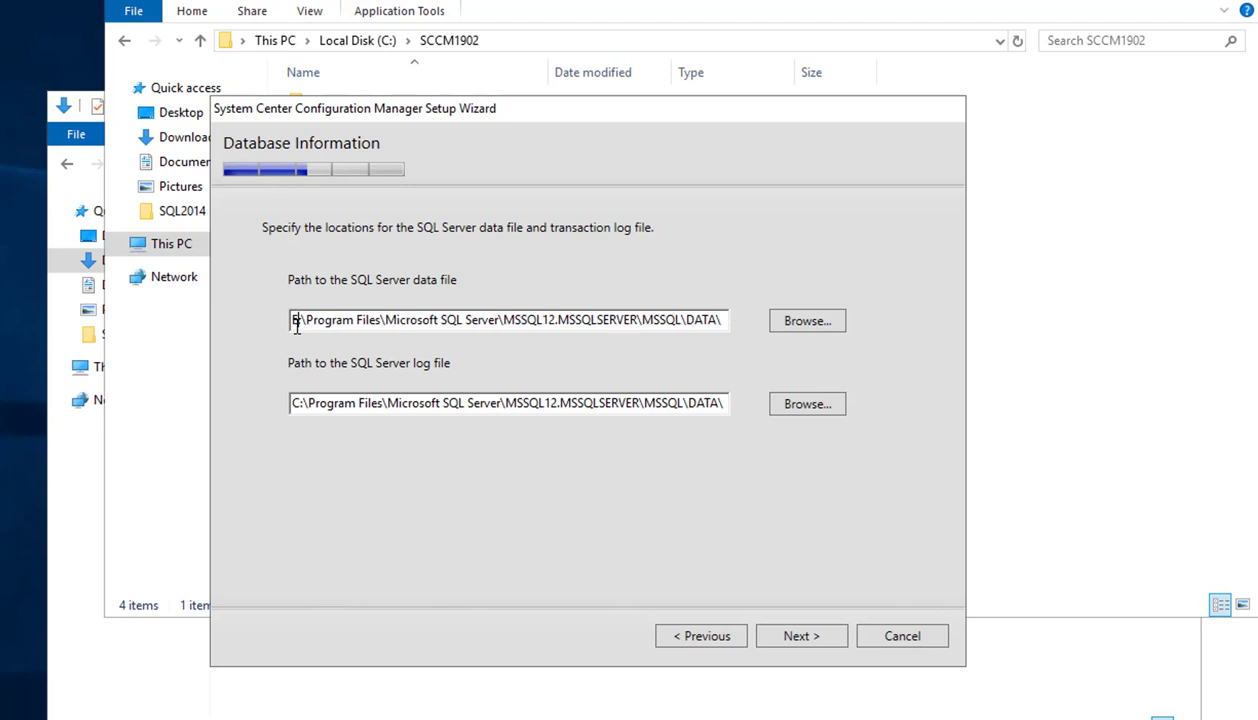
type(":")
left_click(293, 410)
key("Delete")
key("Delete")
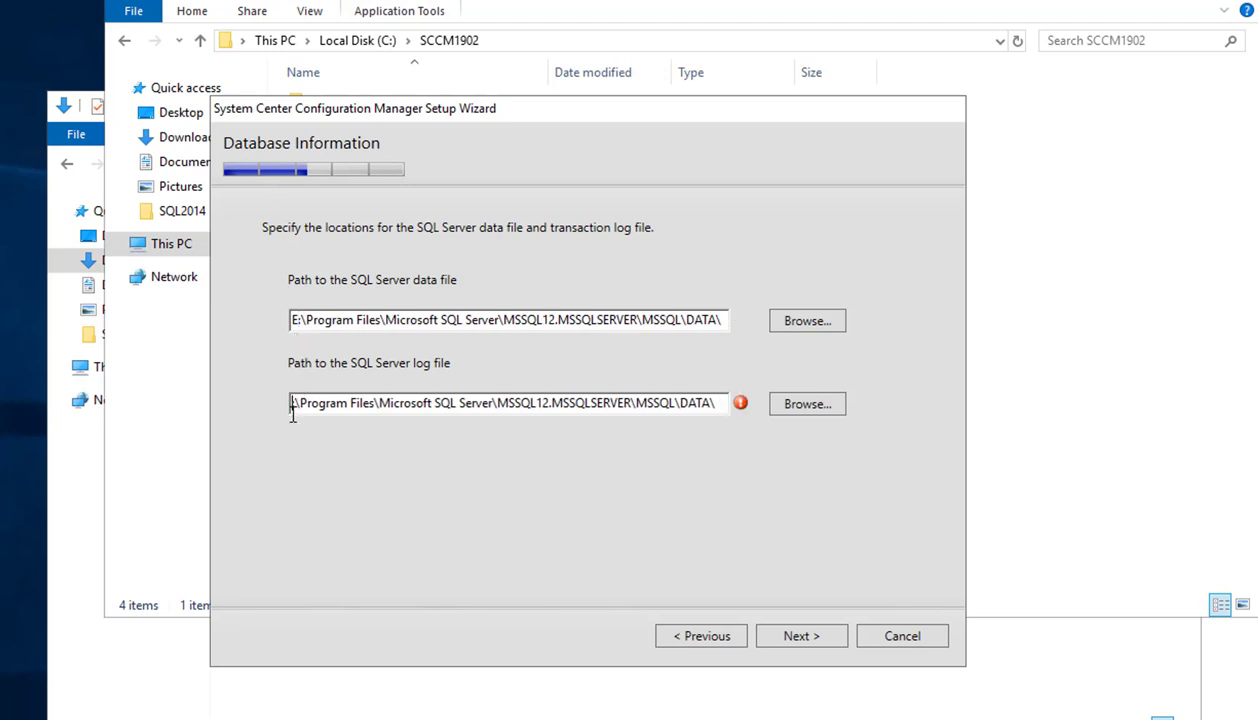
type("E:")
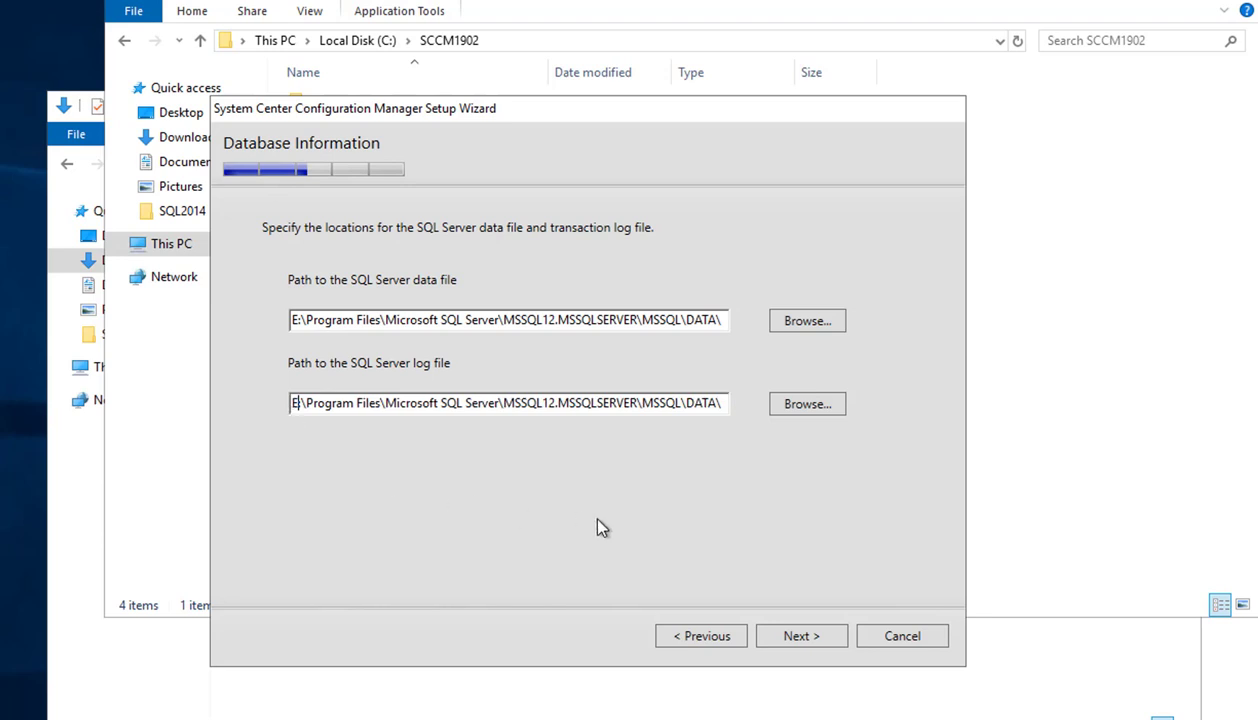
left_click(797, 638)
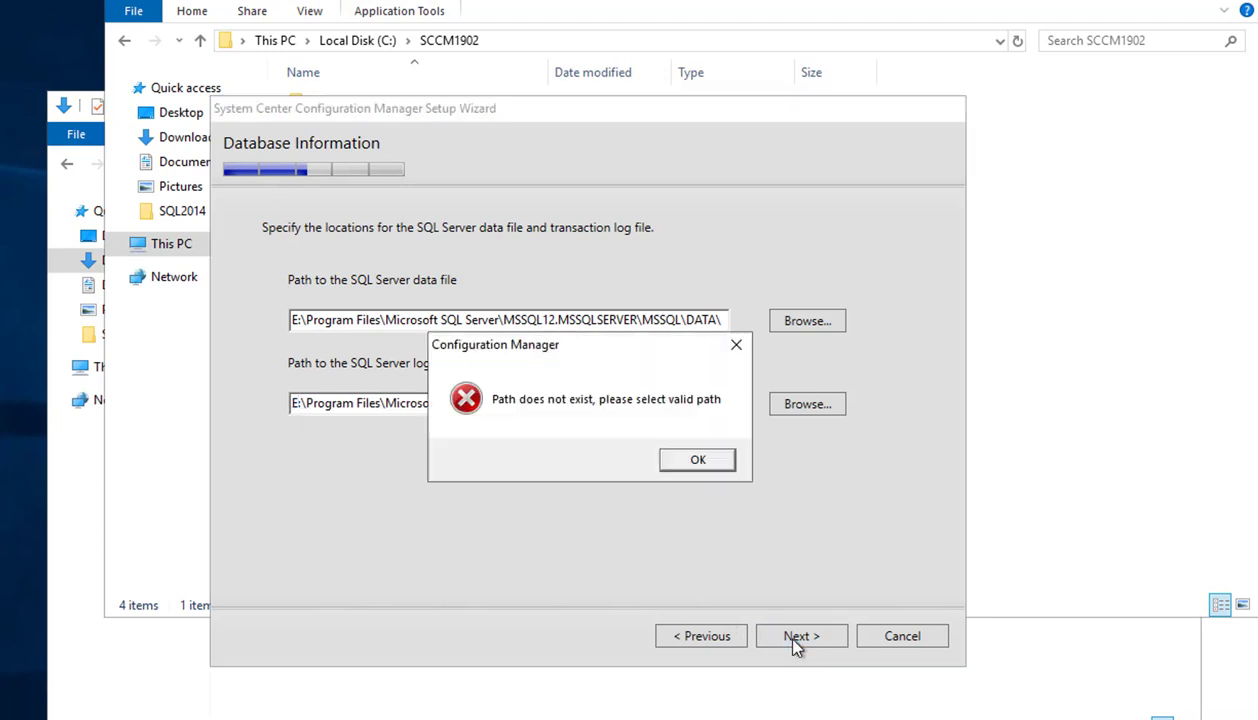
left_click(700, 458)
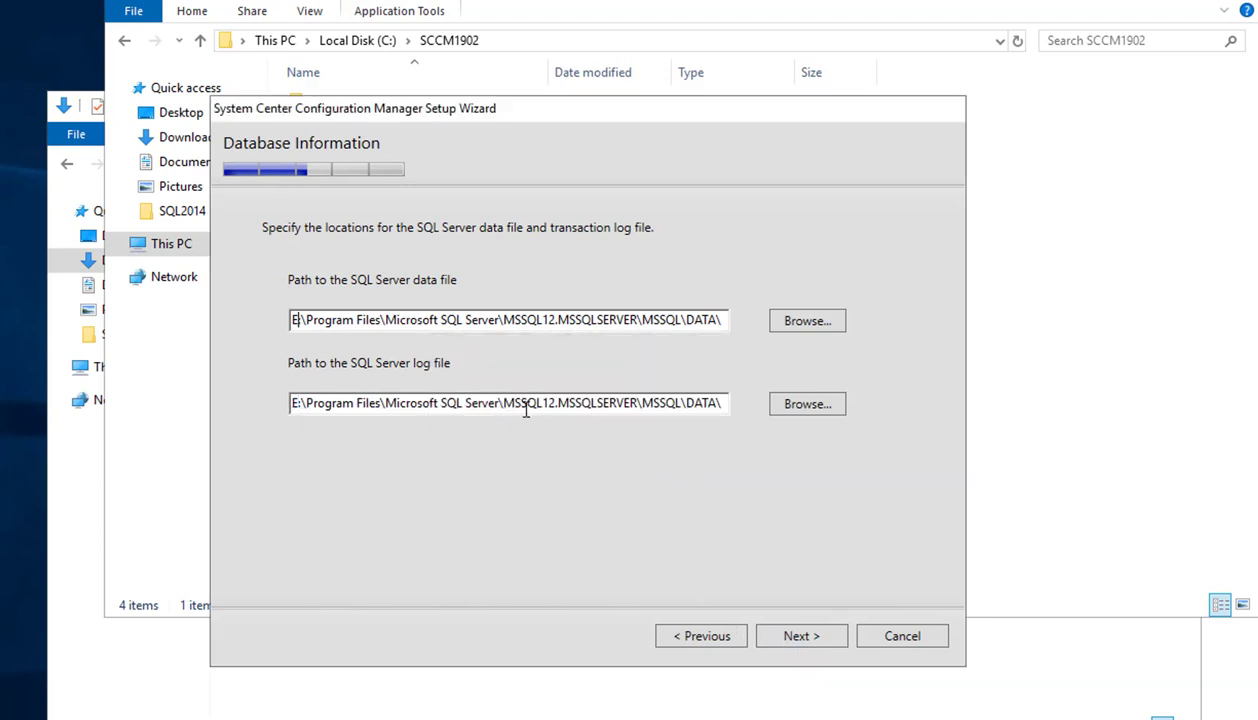
left_click(395, 320)
left_click(800, 642)
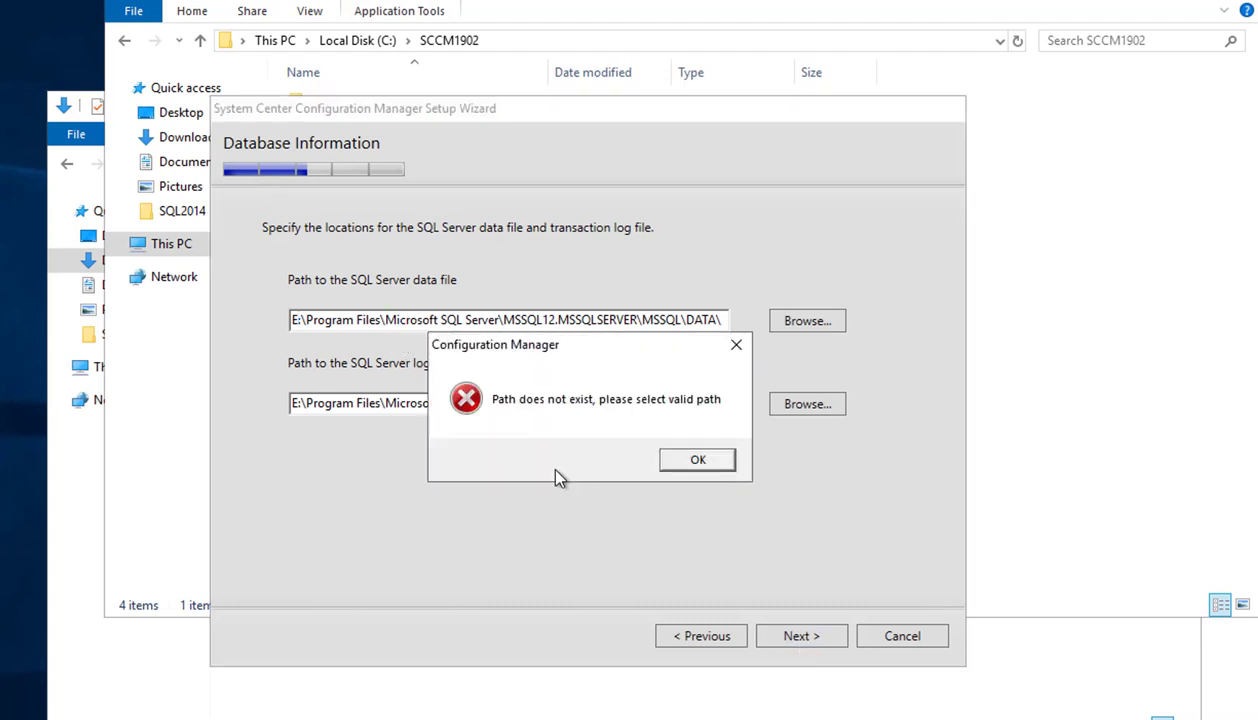
left_click(697, 460)
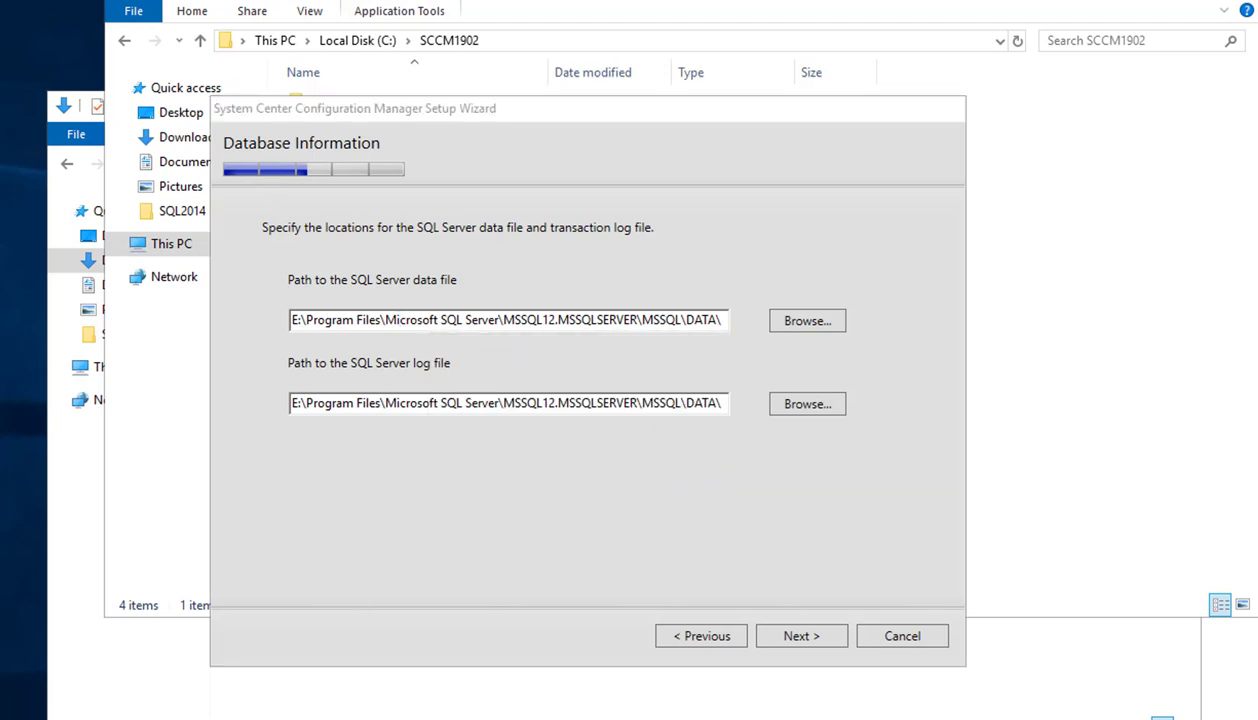
Check the SCCM (E:) drive in File Explorer and return to the Setup Wizard
key("alt+Tab")
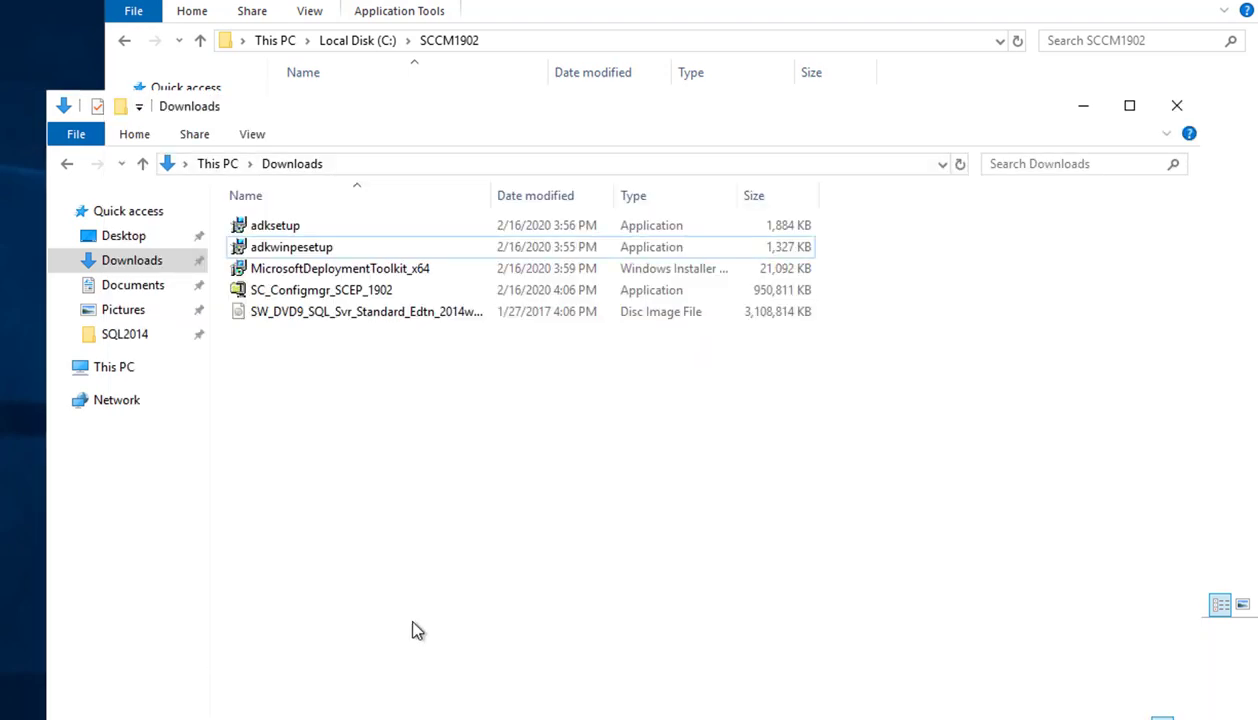
left_click(132, 368)
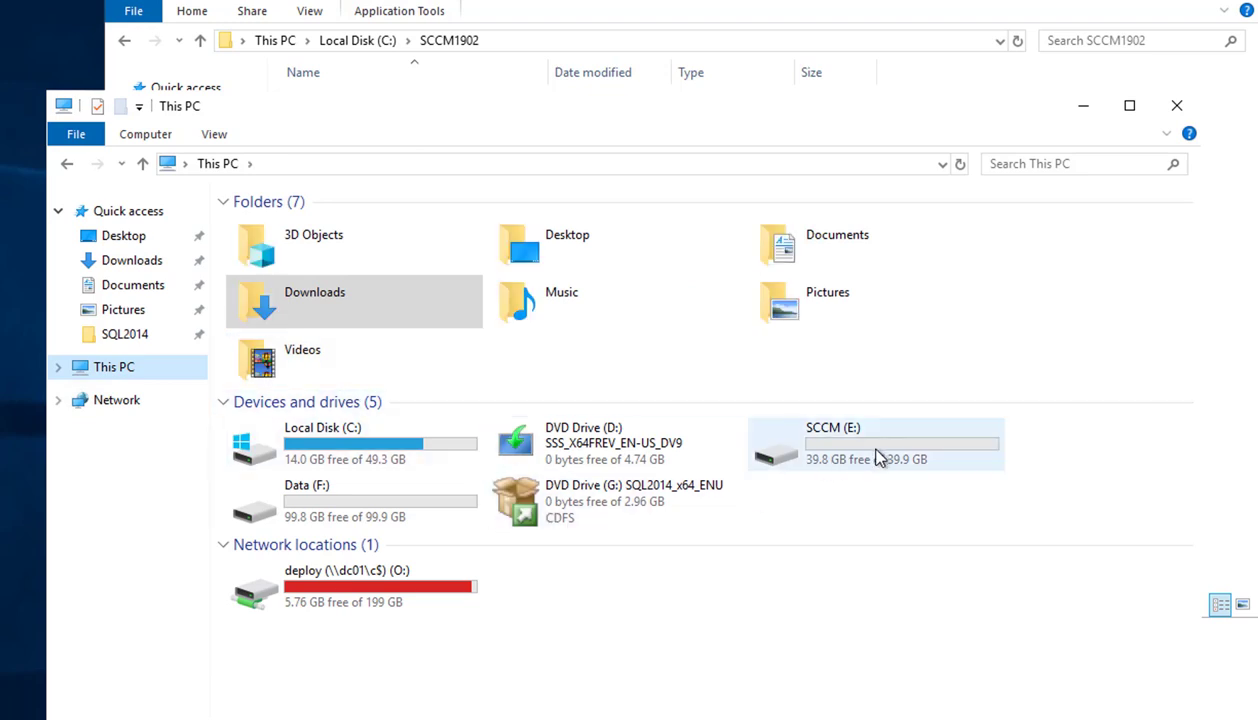
double_click(838, 440)
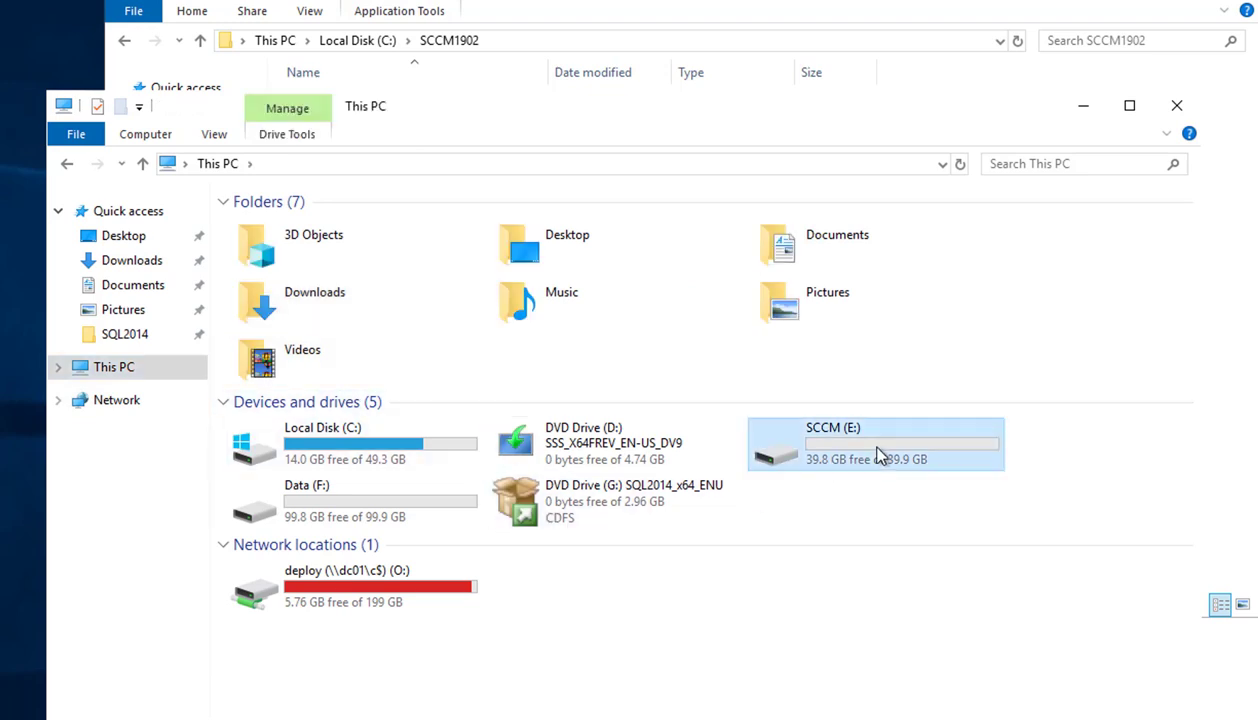
left_click(1080, 112)
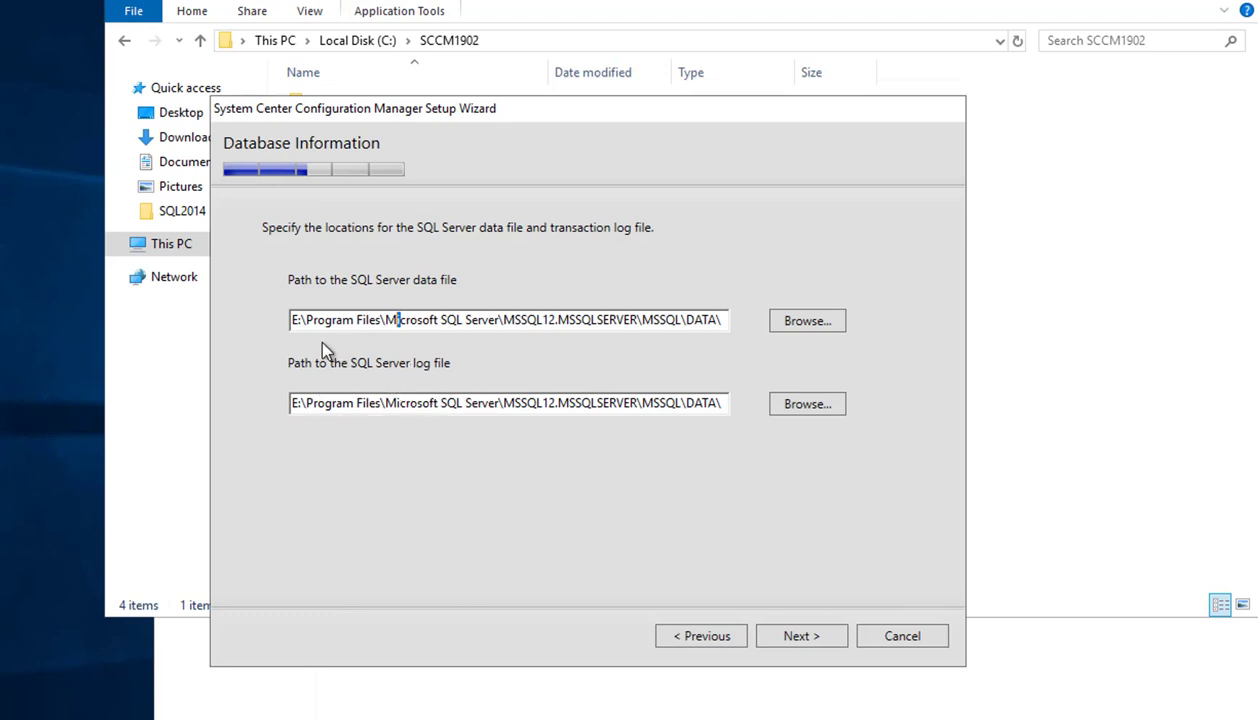
Set the SQL Server data and log file paths back to the C: drive and continue to the SMS Provider settings
left_click_drag(298, 319, 213, 330)
type("C")
left_click(420, 272)
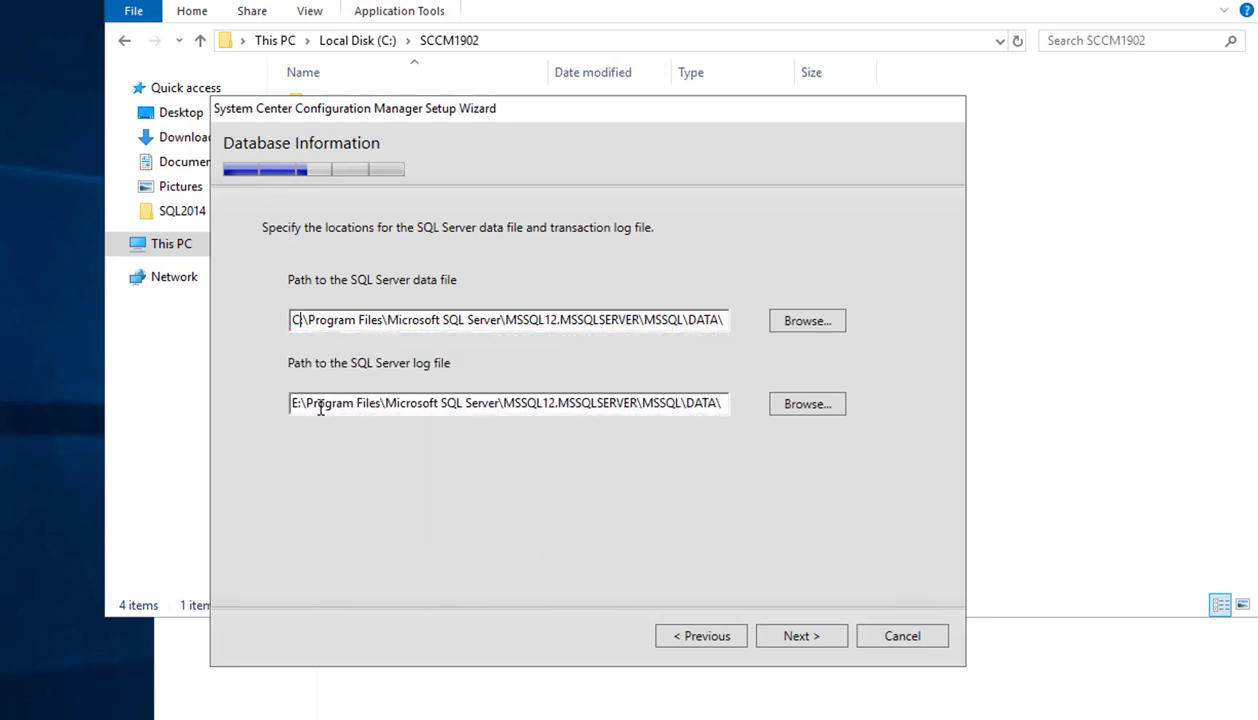
left_click(290, 403)
key("Delete")
type("C")
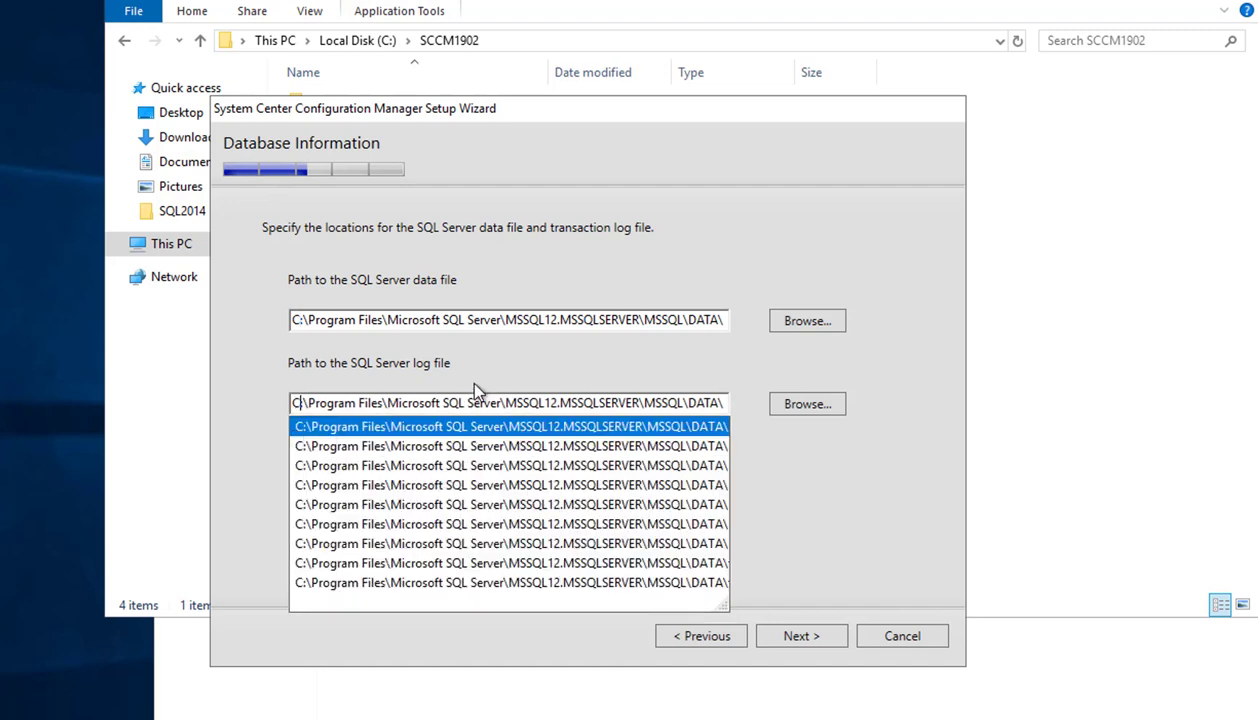
left_click(848, 498)
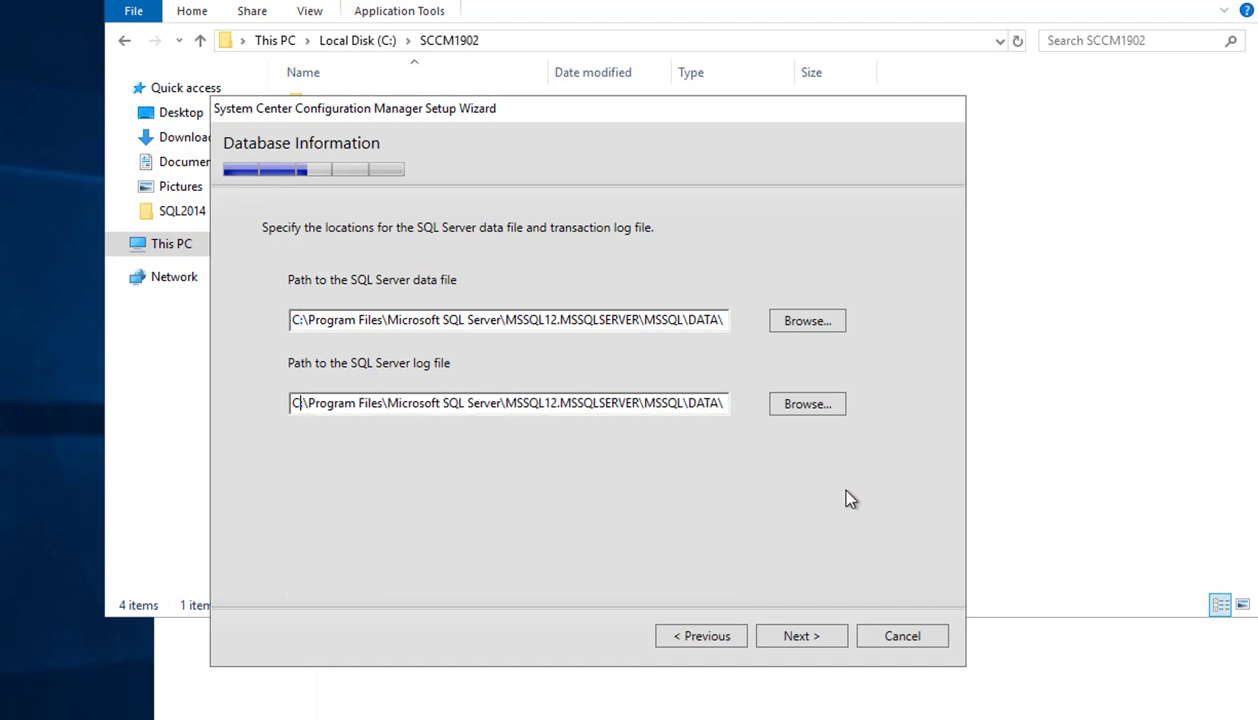
left_click(801, 638)
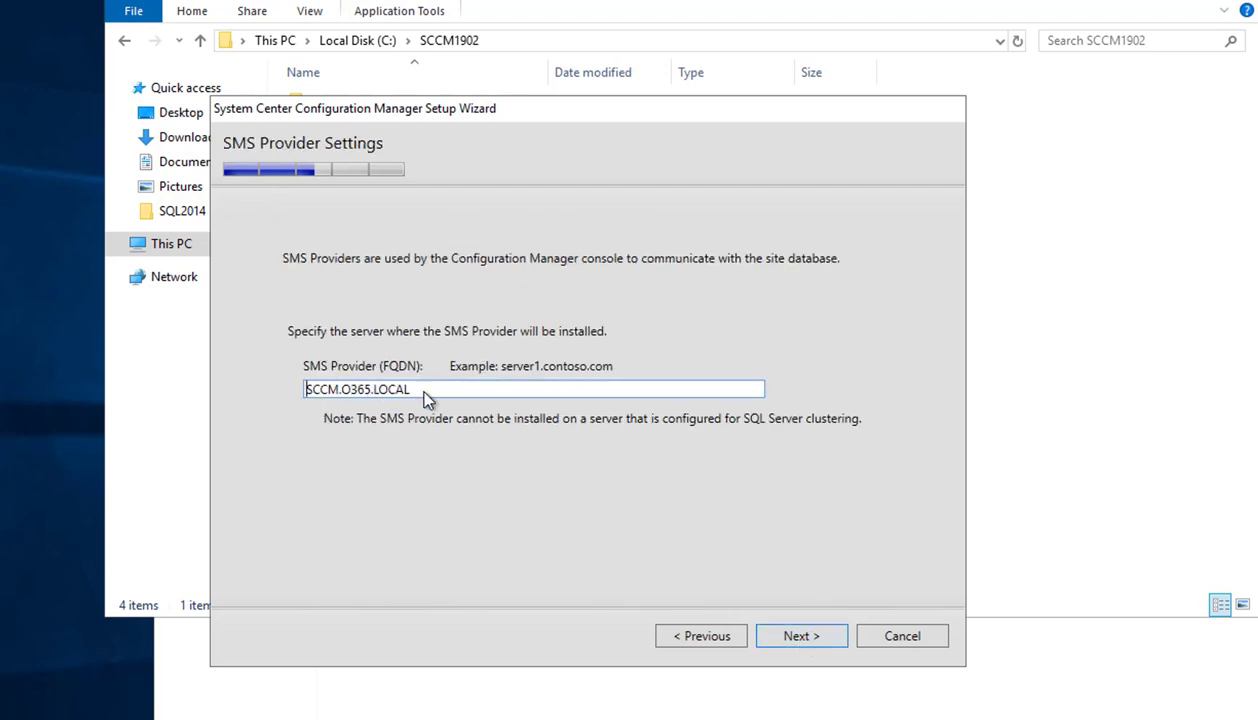
Keep the default SMS Provider server, choose to configure the communication method on each site system role, and continue to the site system roles
left_click(790, 645)
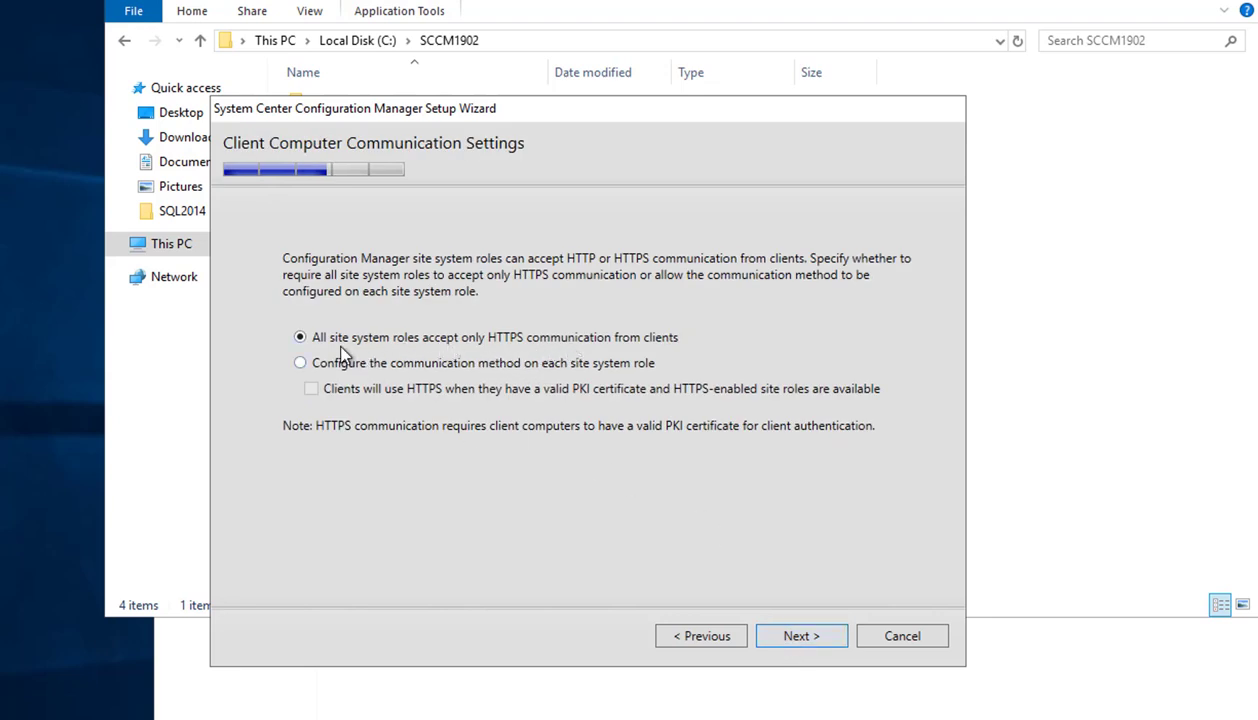
left_click(315, 363)
left_click(798, 636)
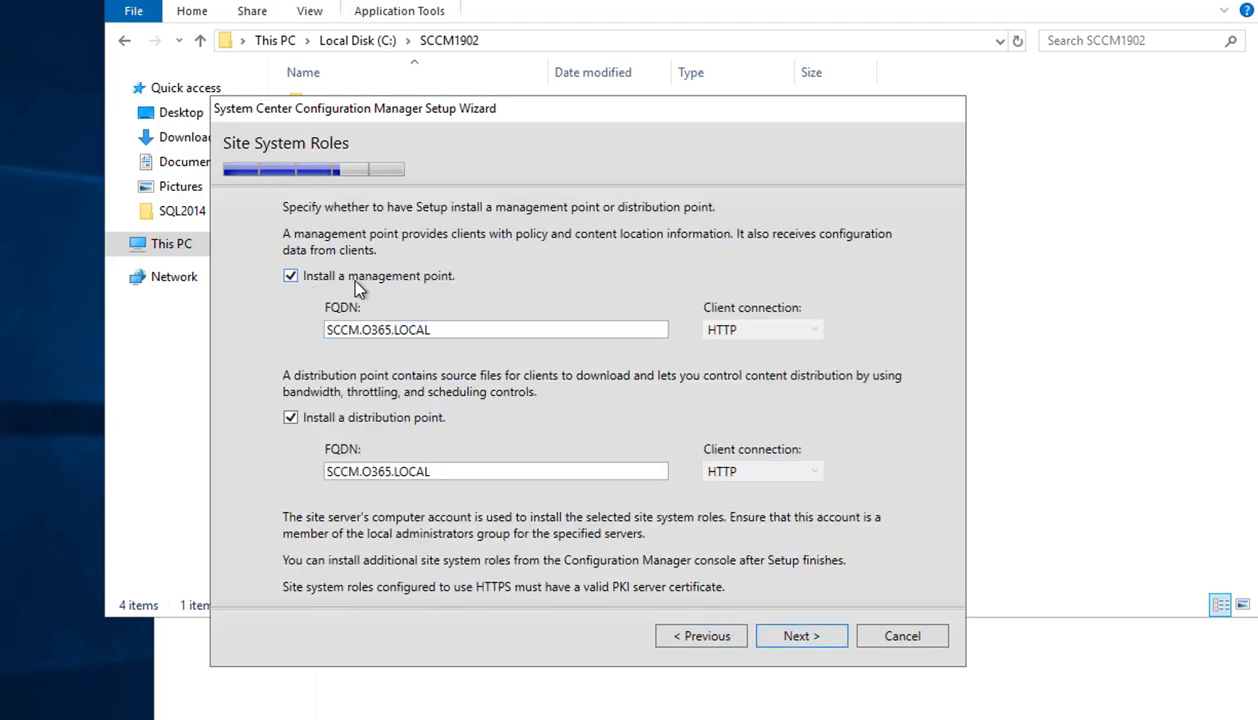
Exclude both the management point and the distribution point from the installation
left_click(291, 276)
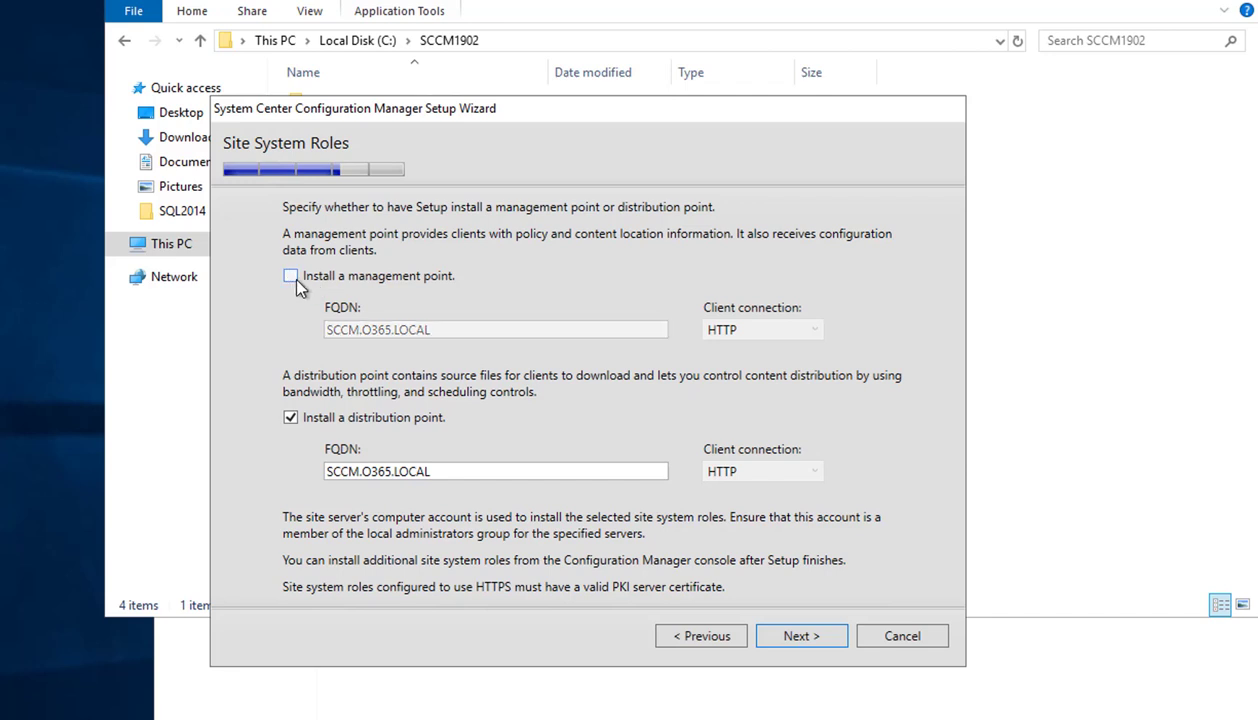
left_click(290, 418)
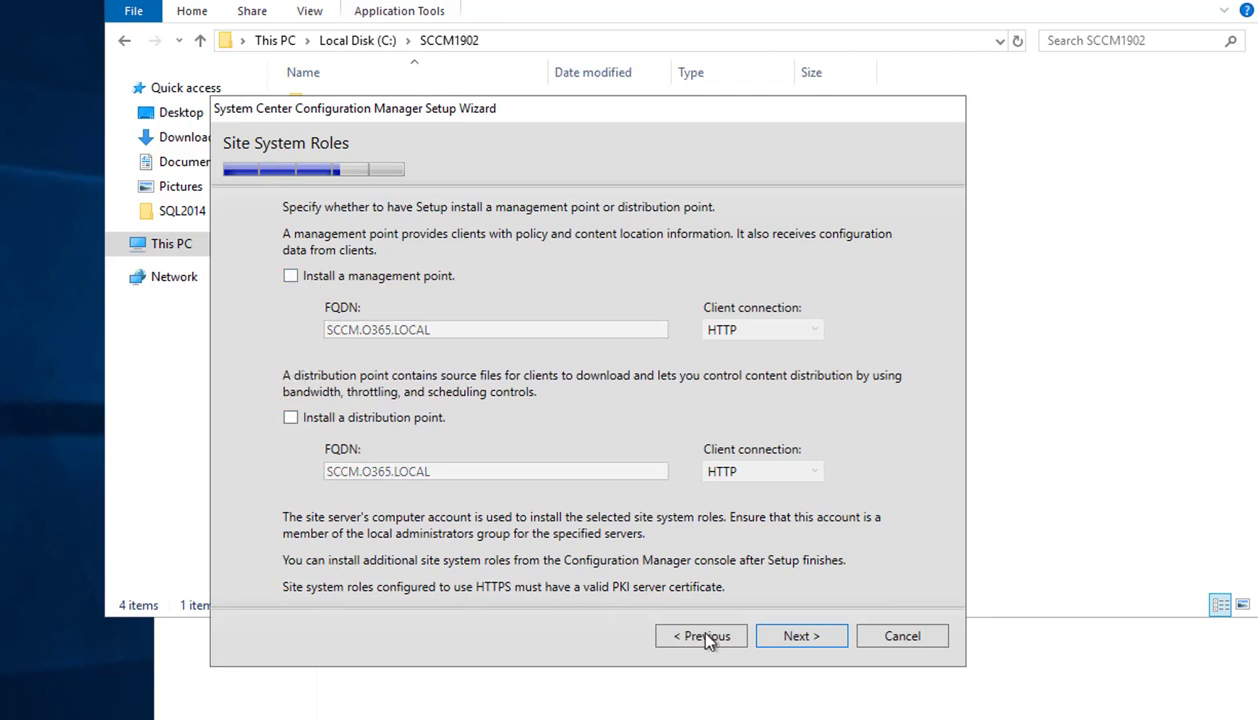
Accept the diagnostic and usage data page and keep SCCM.O365.LOCAL as the connected service connection point without a proxy, continuing to the settings summary
left_click(801, 636)
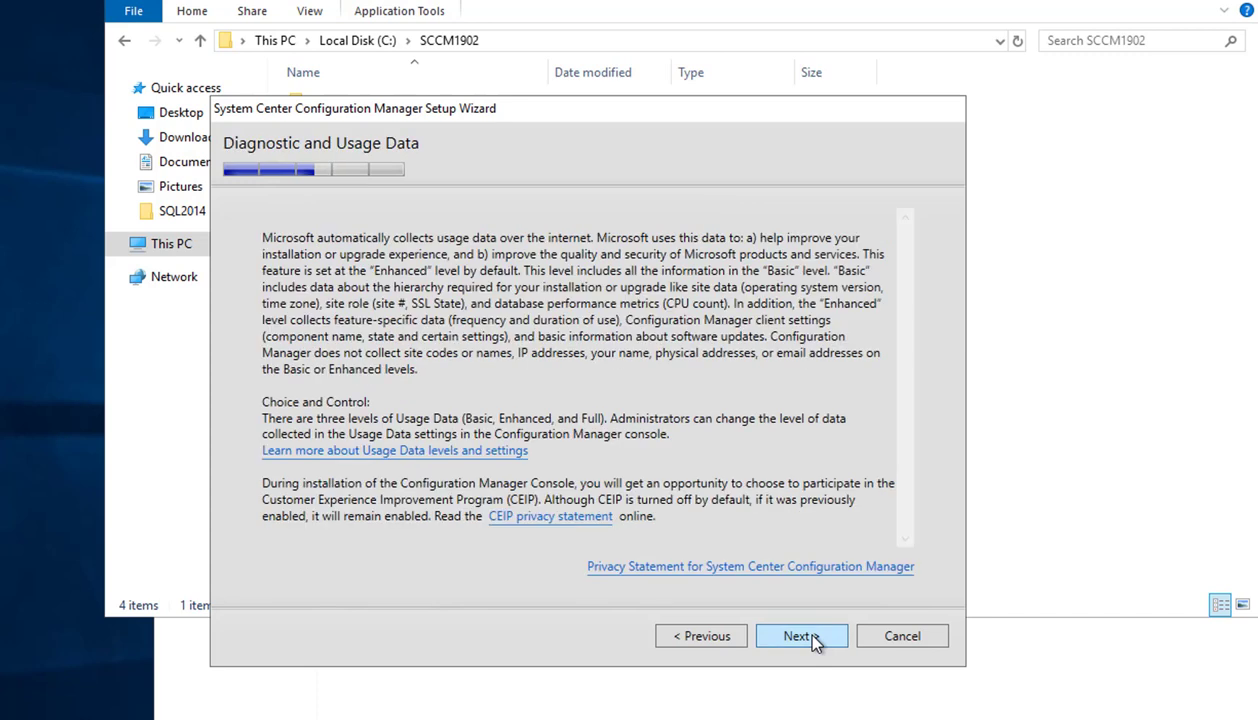
left_click(801, 636)
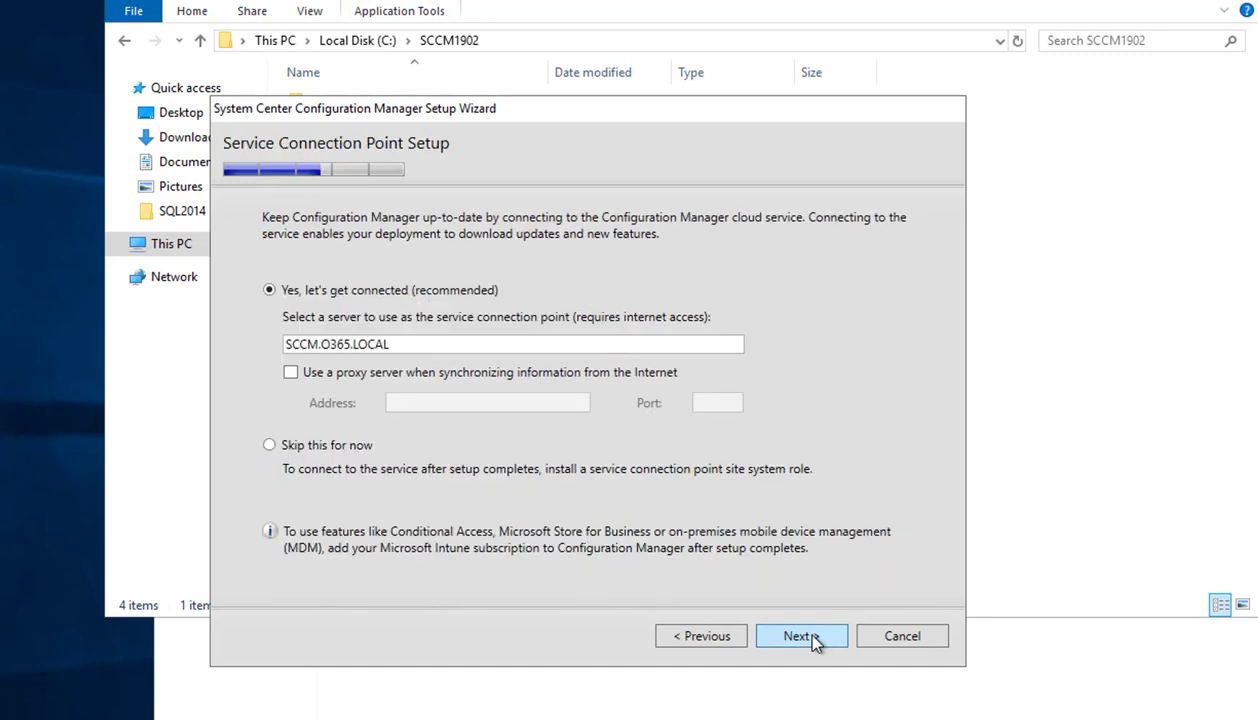
left_click(801, 636)
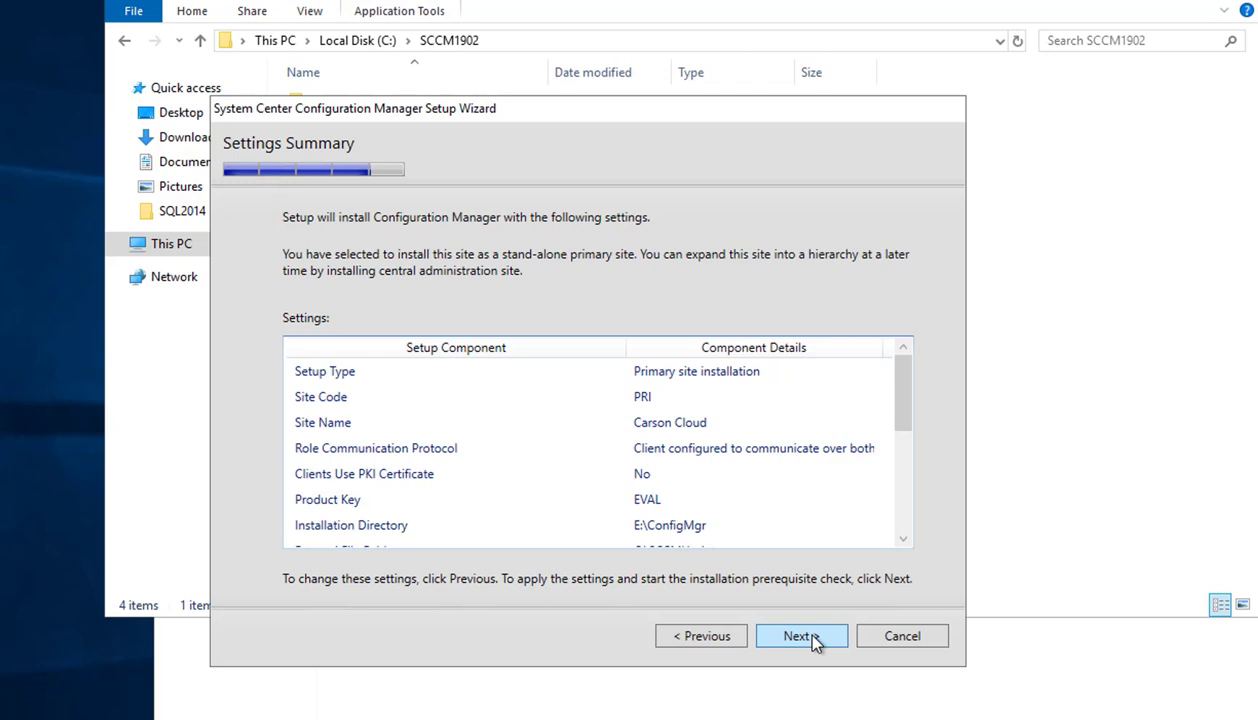
Run the prerequisite check, install the site, and close the Setup Wizard and the installer splash window once setup has completed
left_click(801, 636)
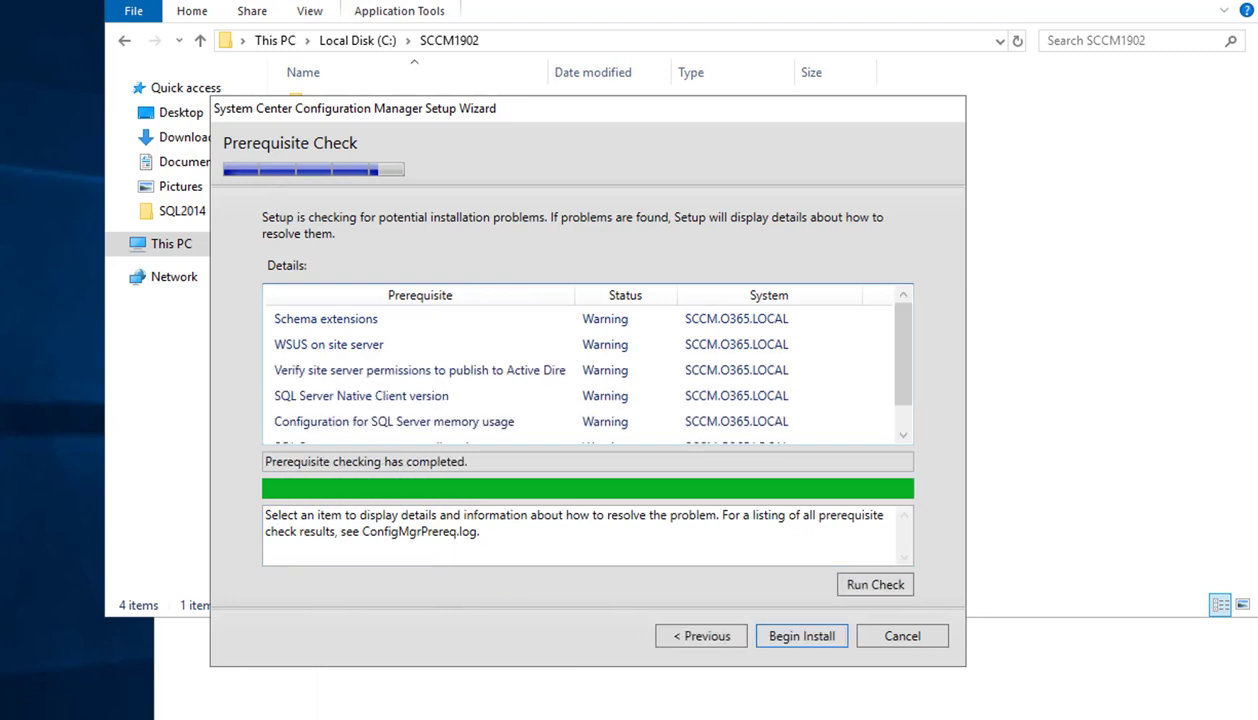
left_click(778, 630)
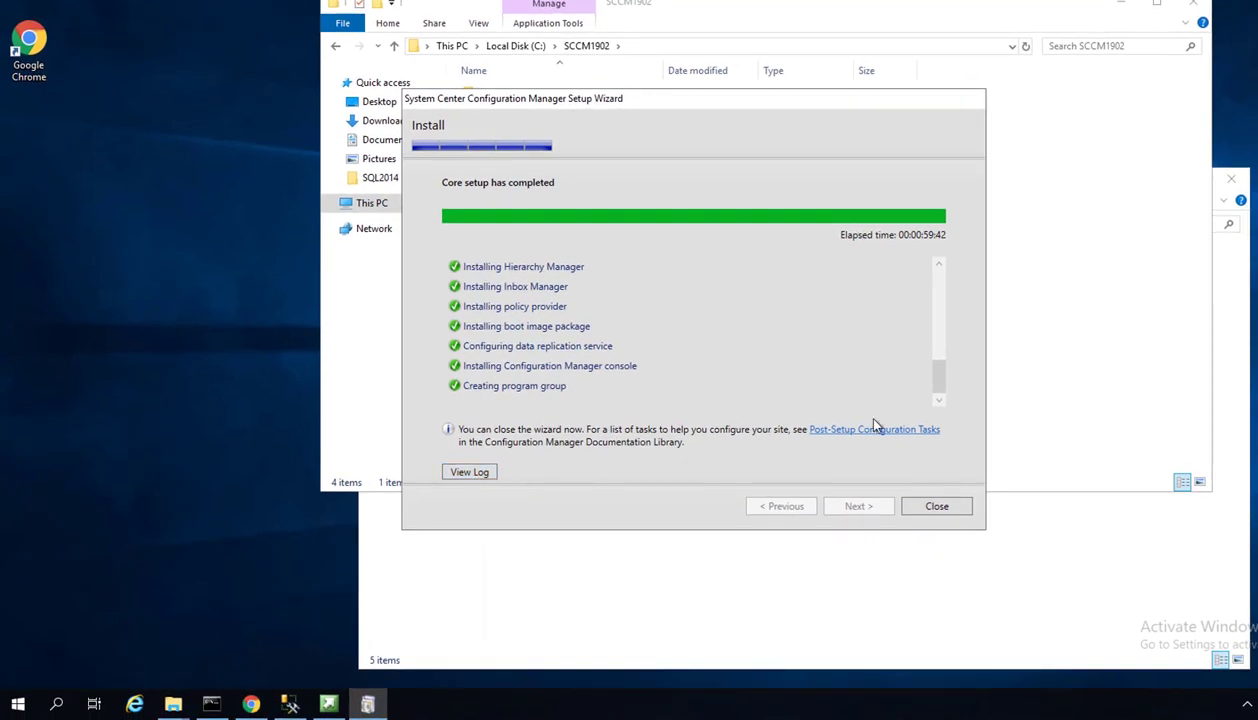
left_click(937, 507)
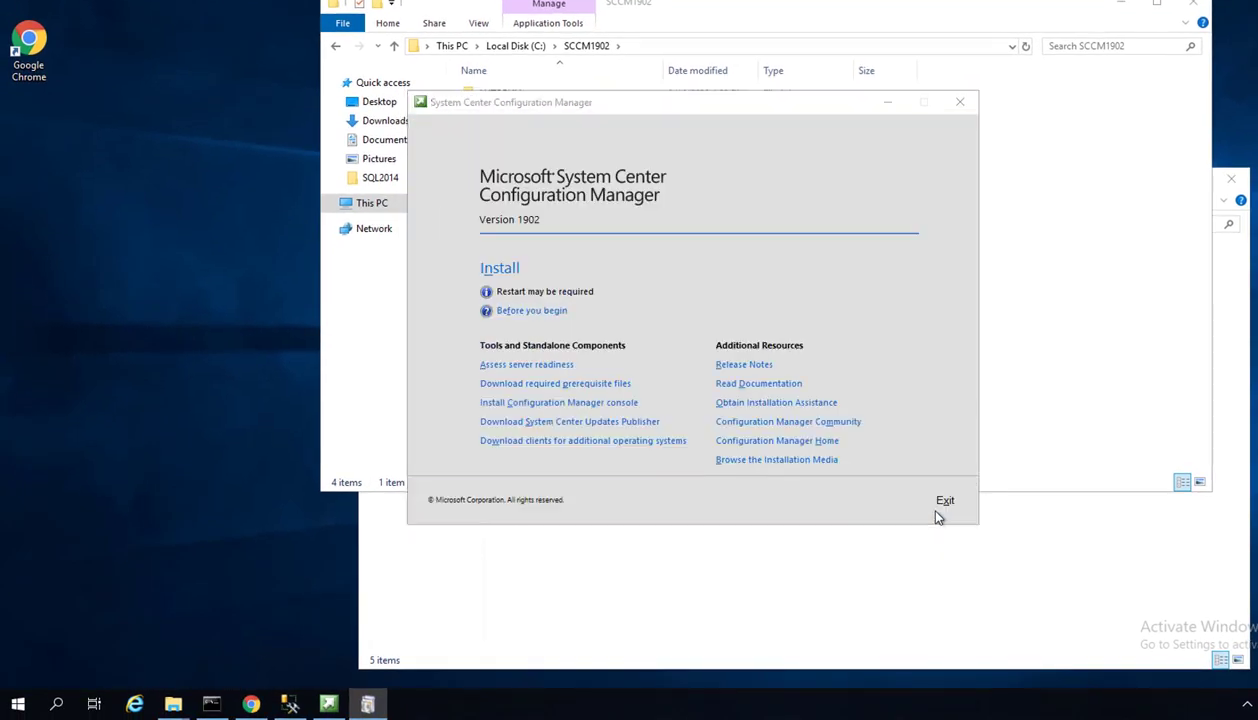
left_click(945, 504)
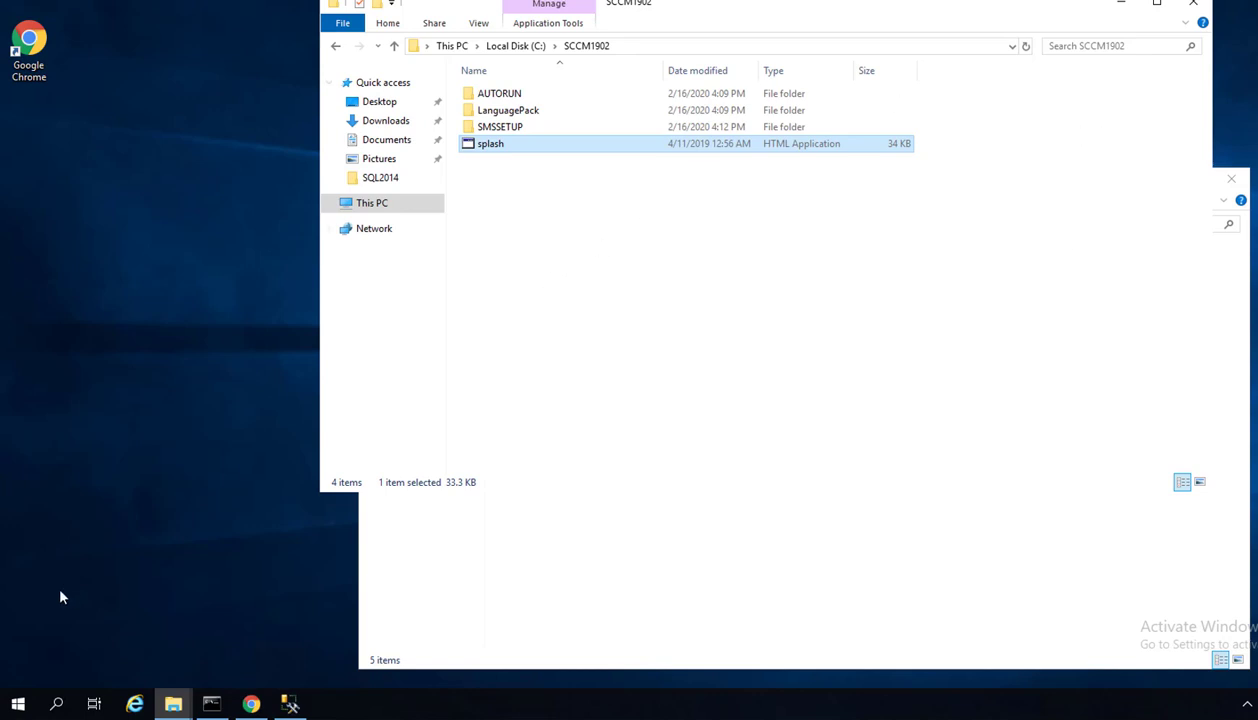
Launch the Configuration Manager Console and minimize the open SCCM1902 and Downloads folder windows
left_click(19, 704)
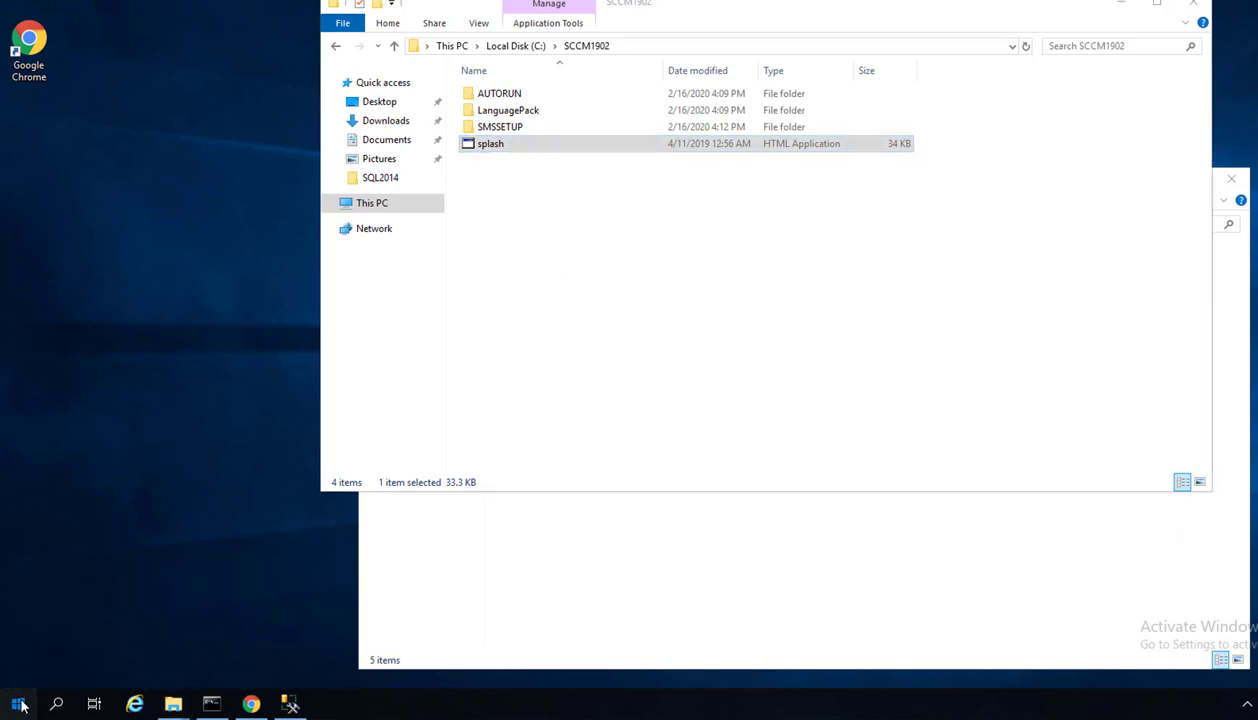
left_click(21, 705)
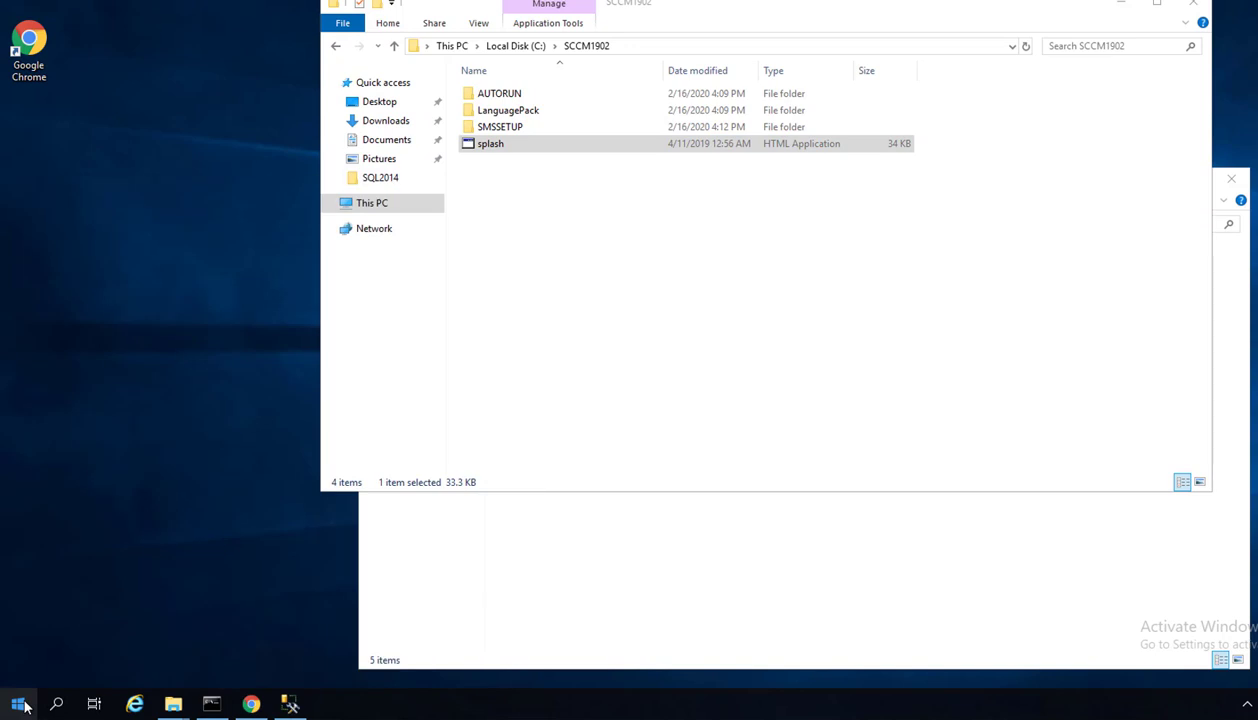
left_click(22, 705)
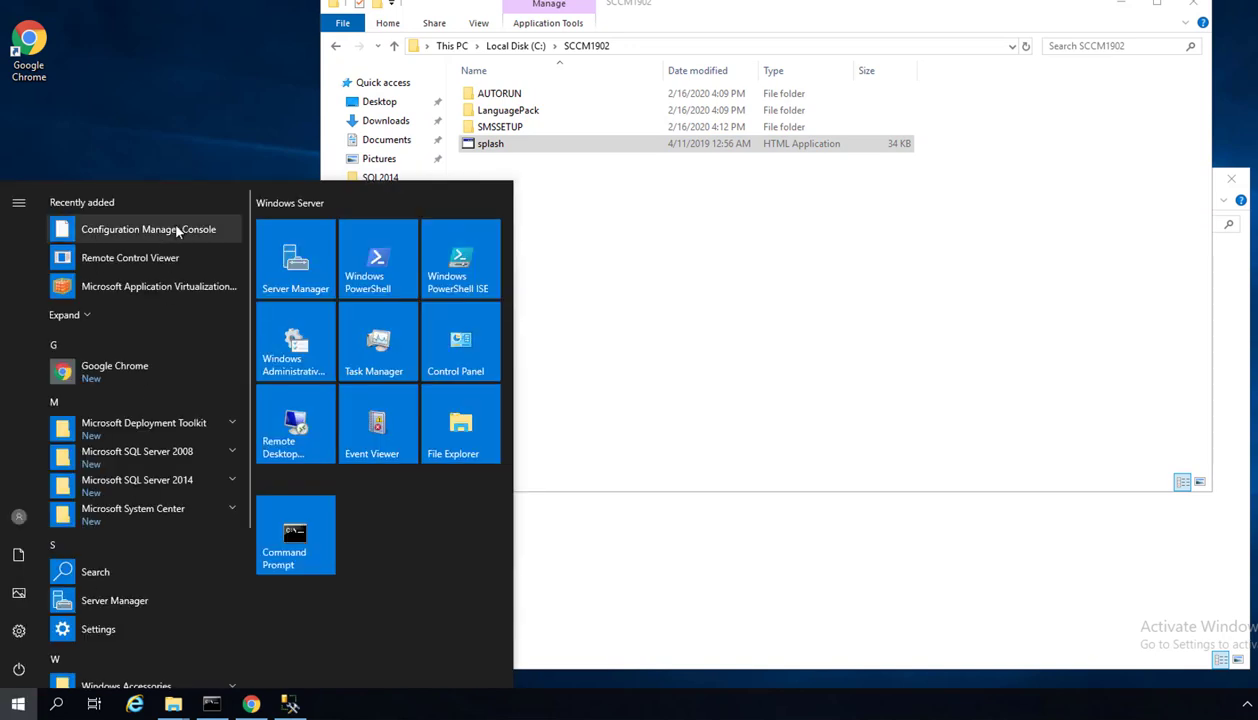
left_click(164, 236)
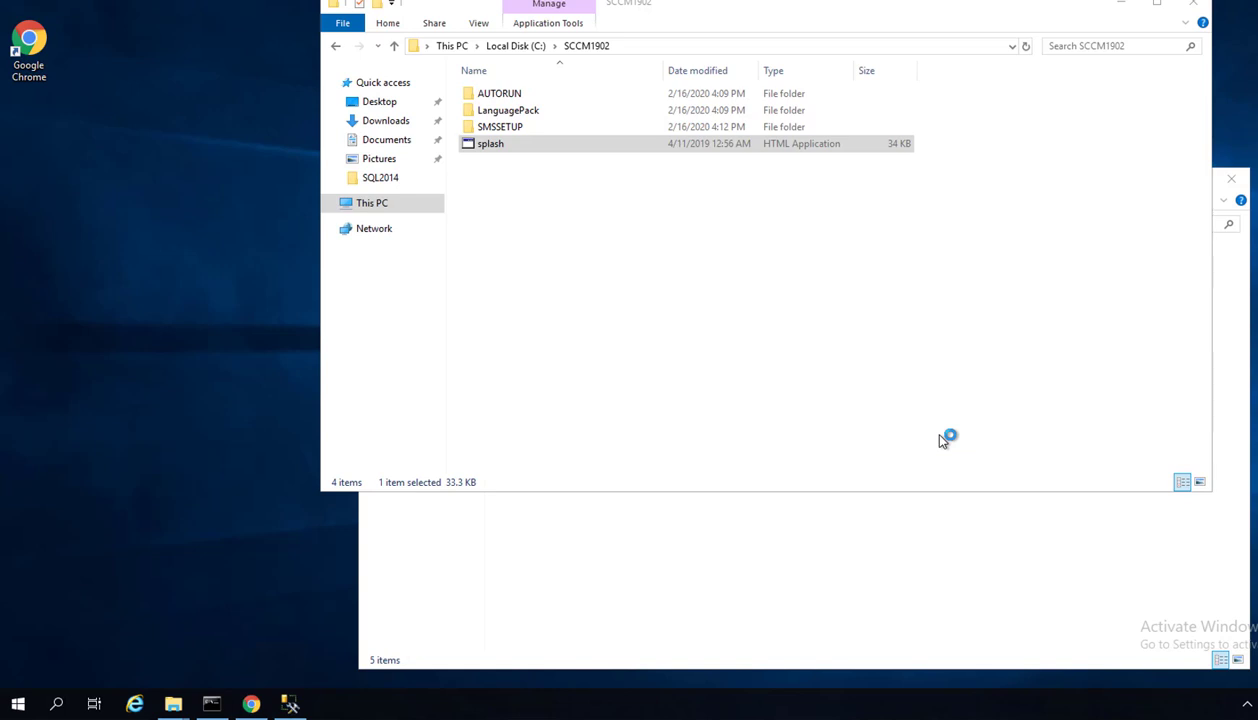
left_click(1121, 4)
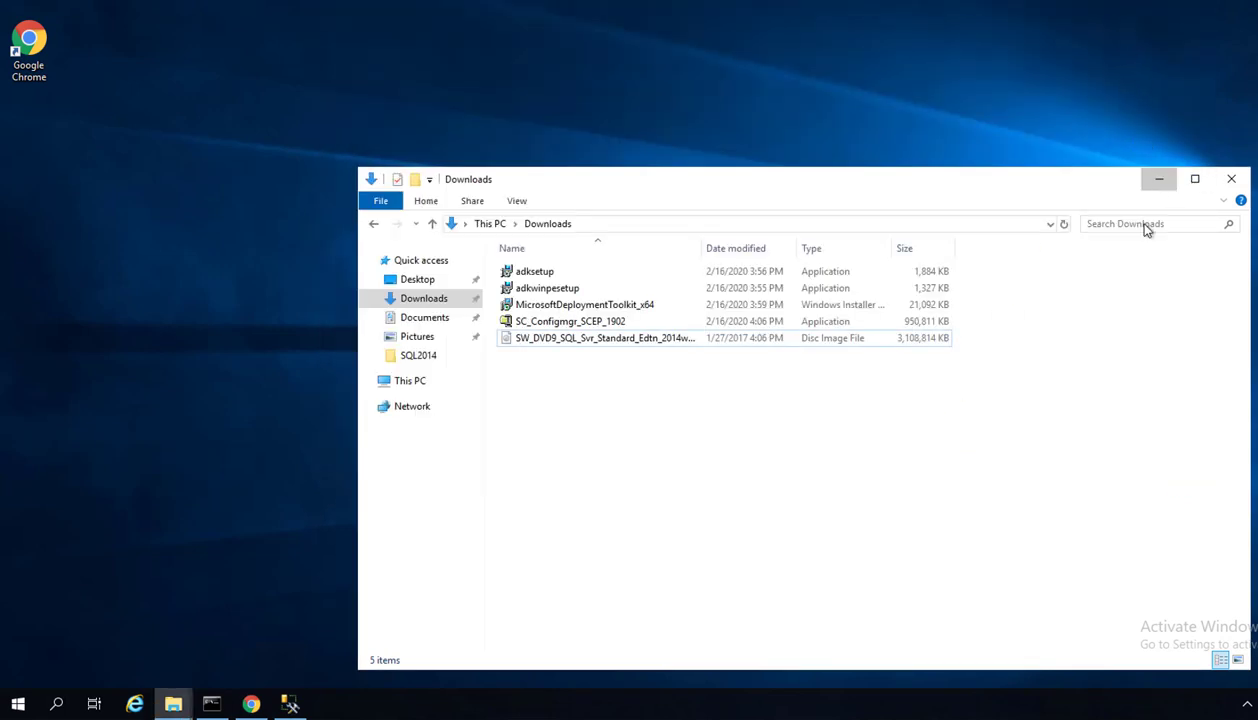
left_click(1159, 180)
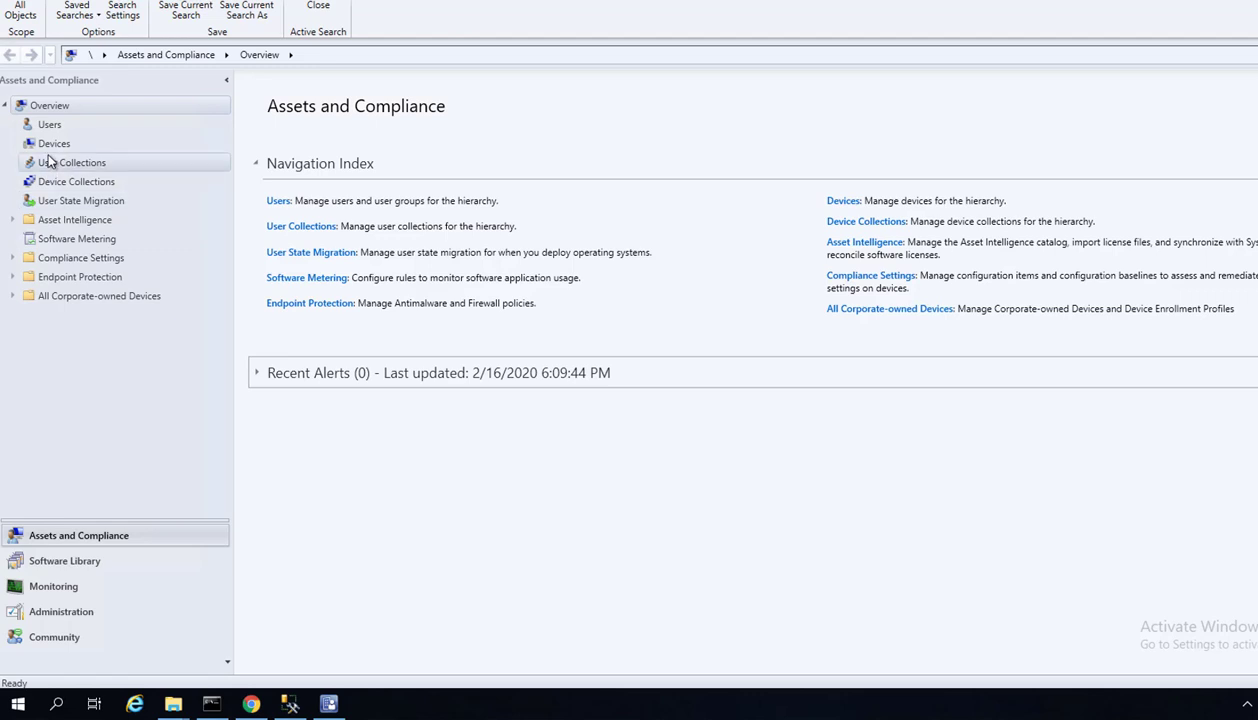
Examine the PRI primary site and its server's installed site system roles in the Site Configuration area of Administration
left_click(90, 612)
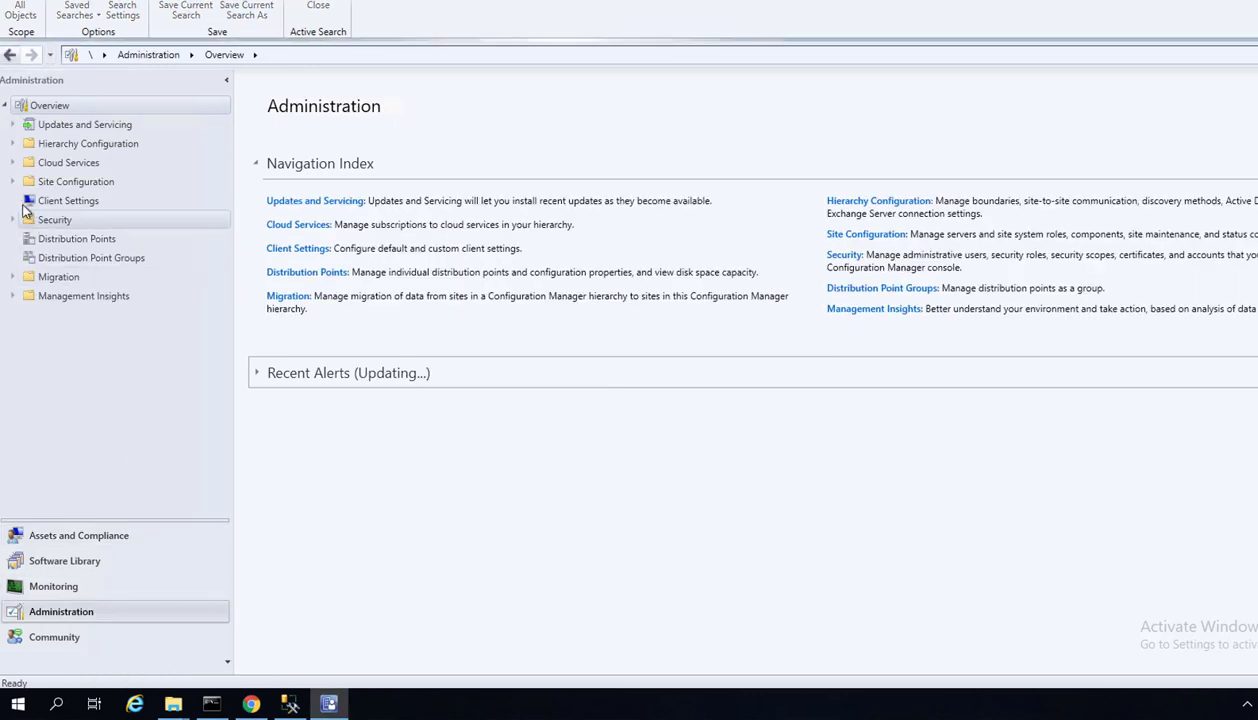
left_click(12, 182)
left_click(52, 201)
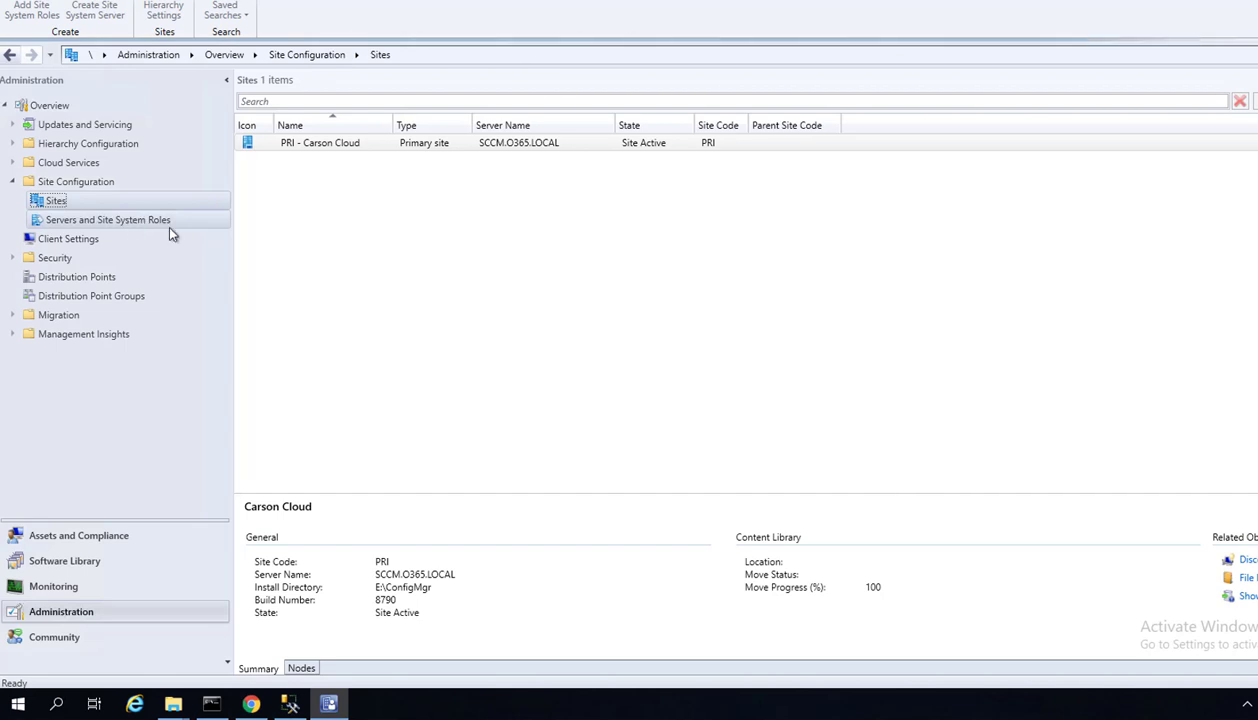
left_click(112, 222)
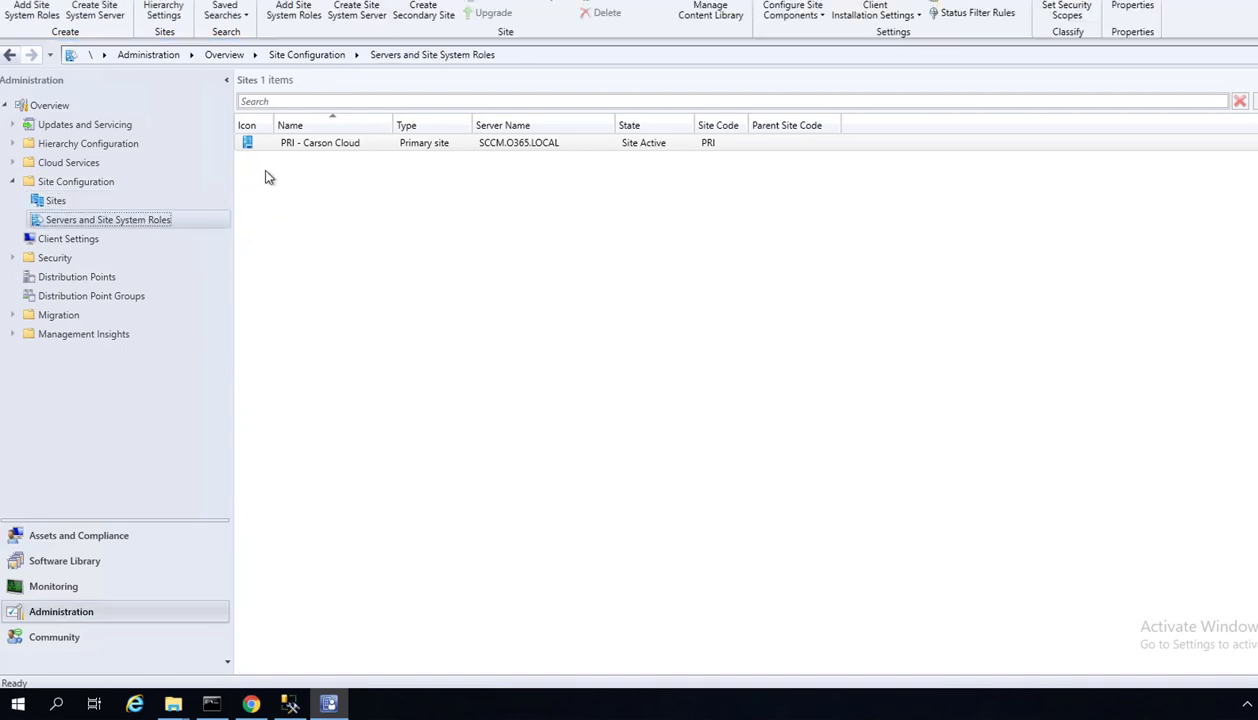
left_click(329, 145)
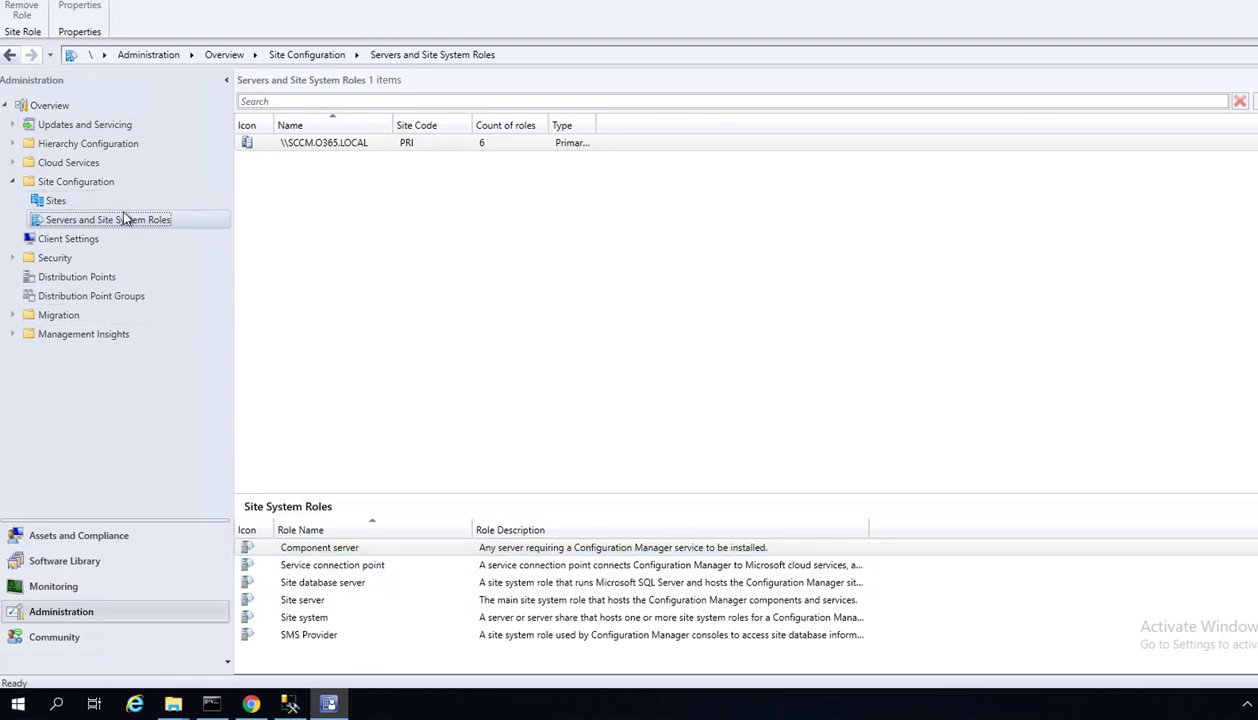
left_click(83, 205)
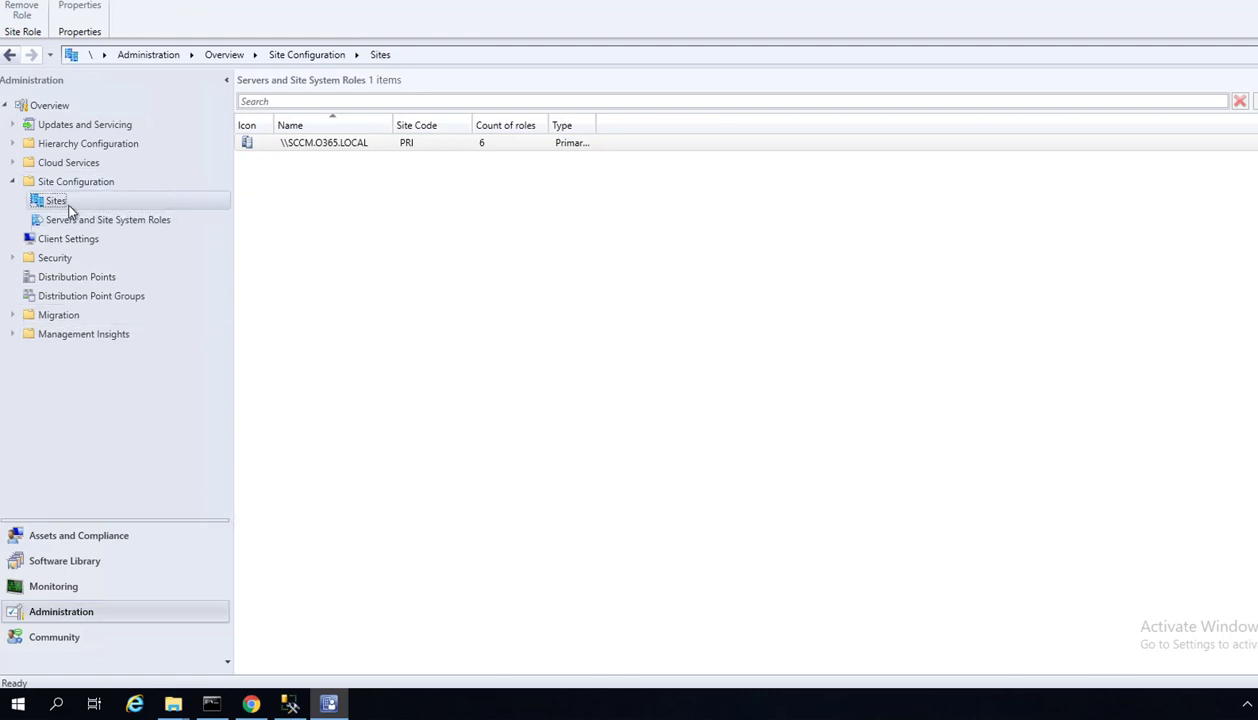
left_click(320, 150)
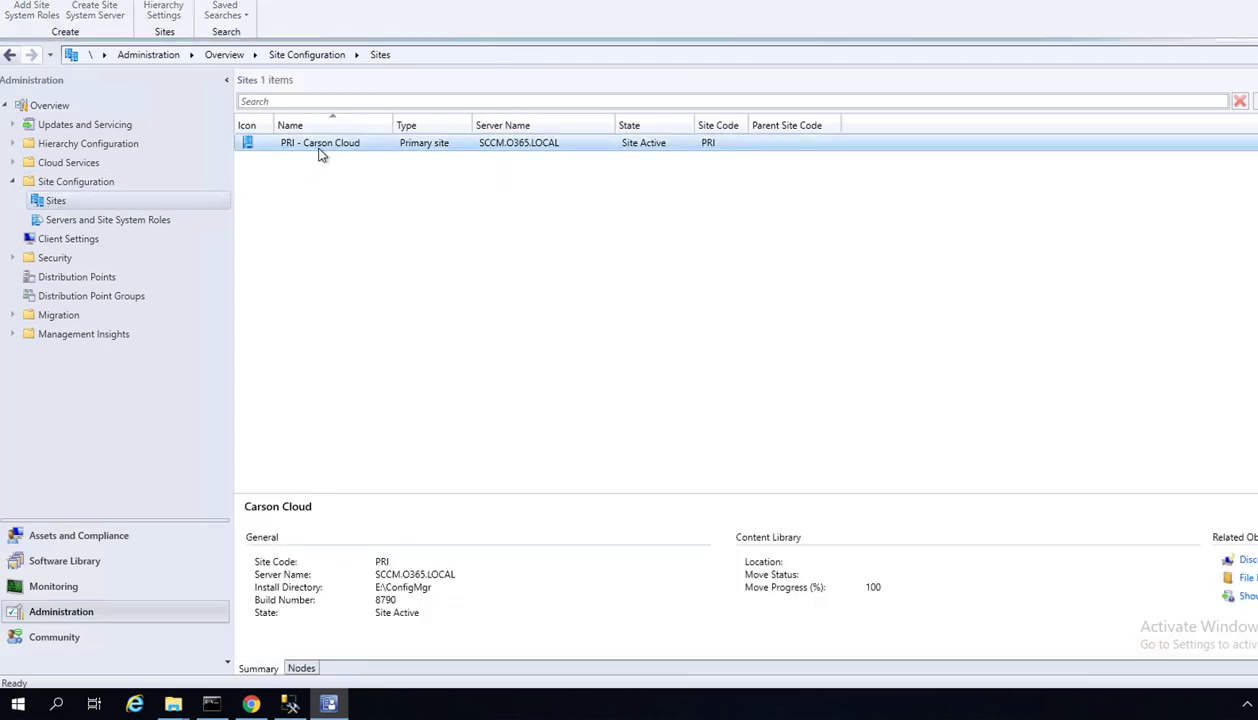
Start adding site system roles to the SCCM.O365.LOCAL server with default general settings and no proxy, and select the Management point role
left_click(143, 221)
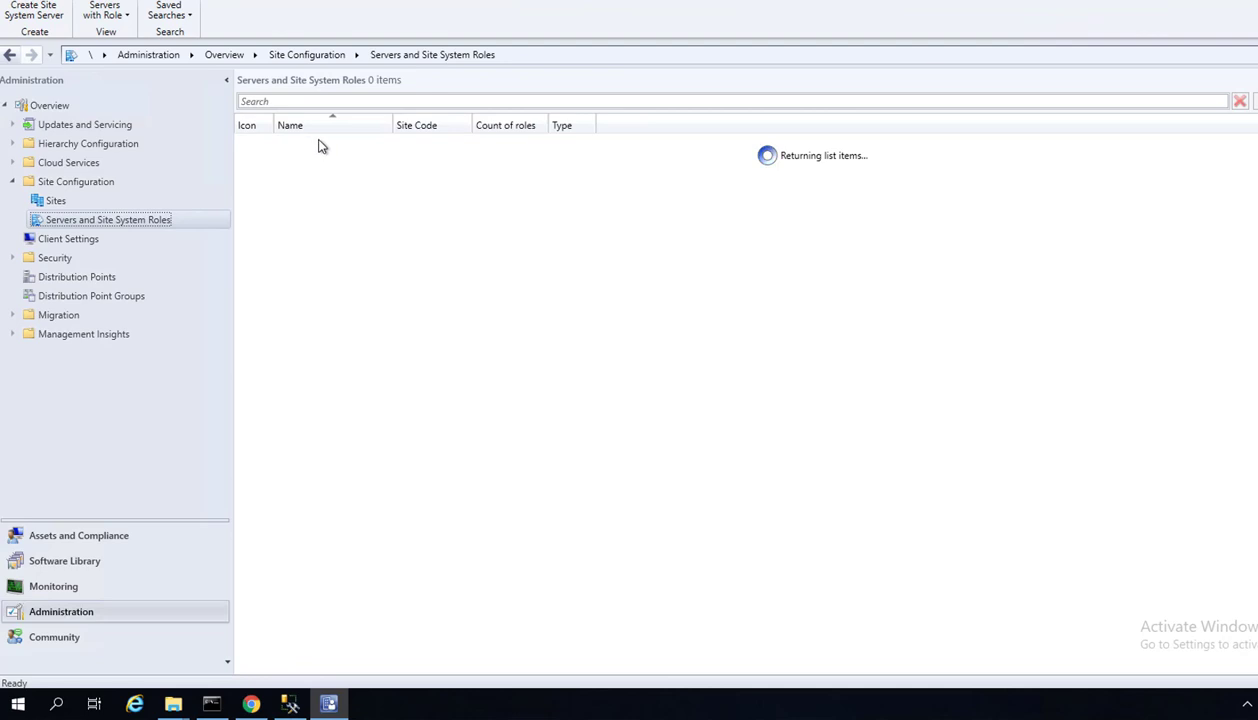
right_click(320, 146)
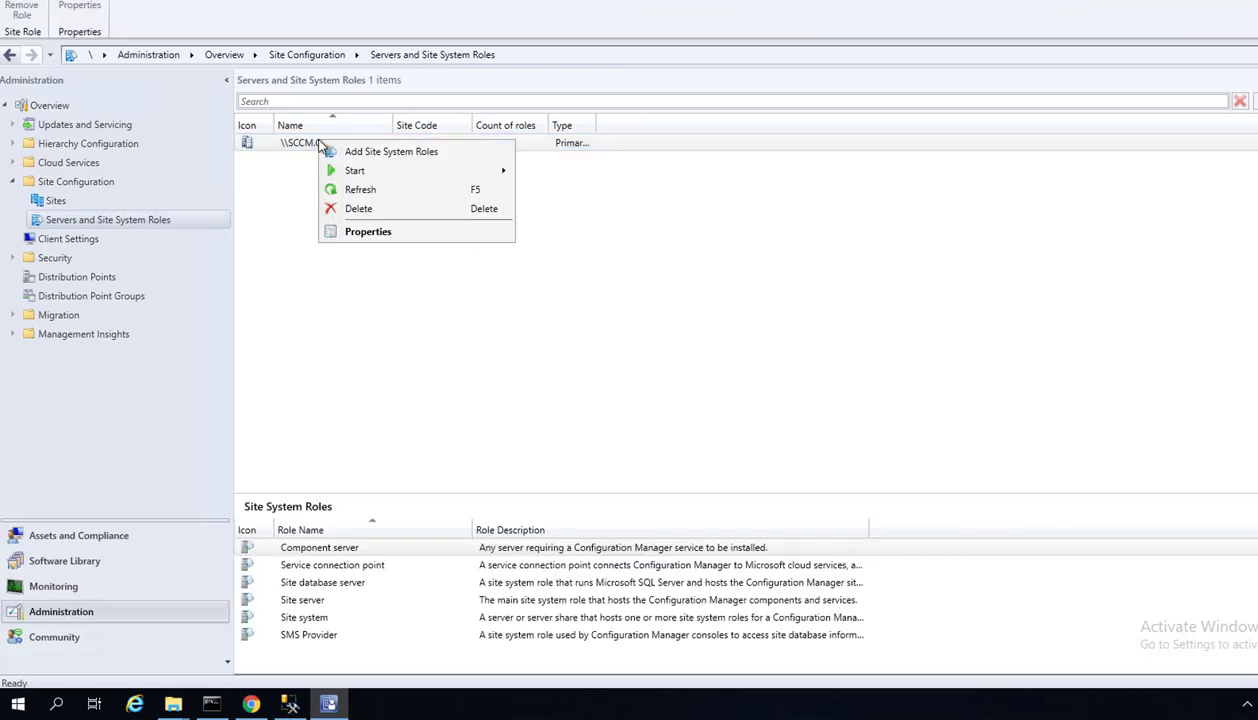
left_click(383, 158)
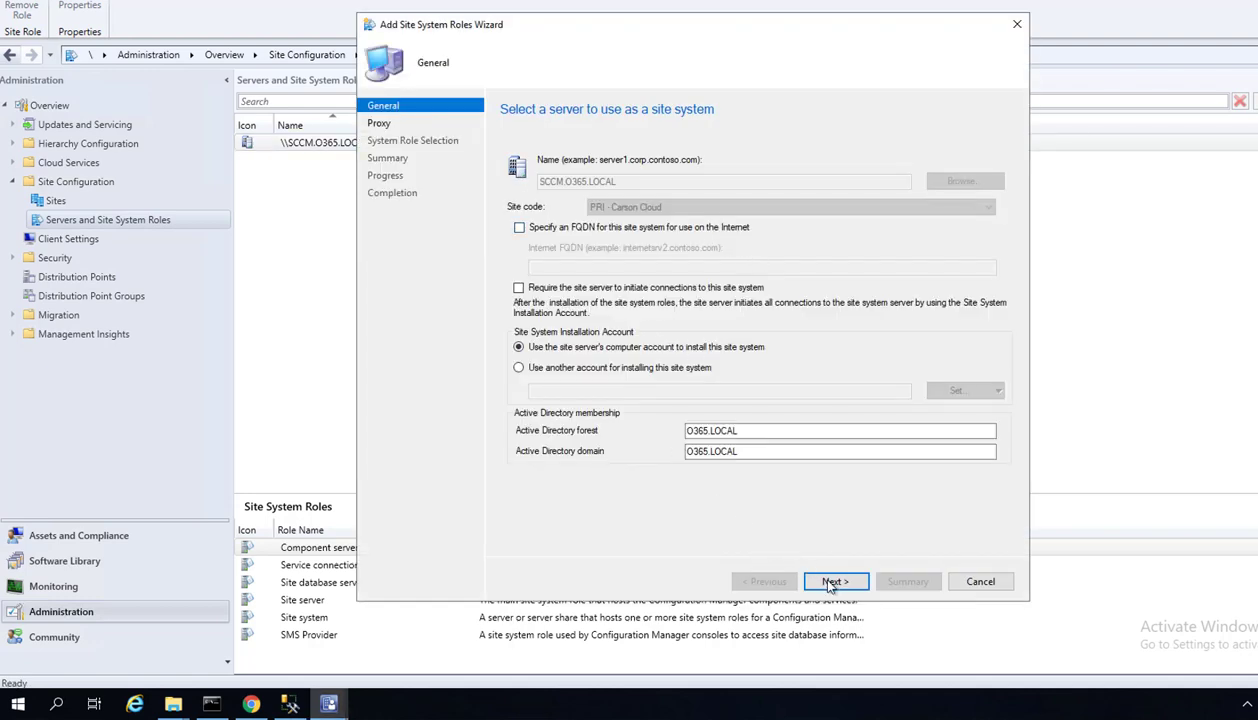
left_click(835, 582)
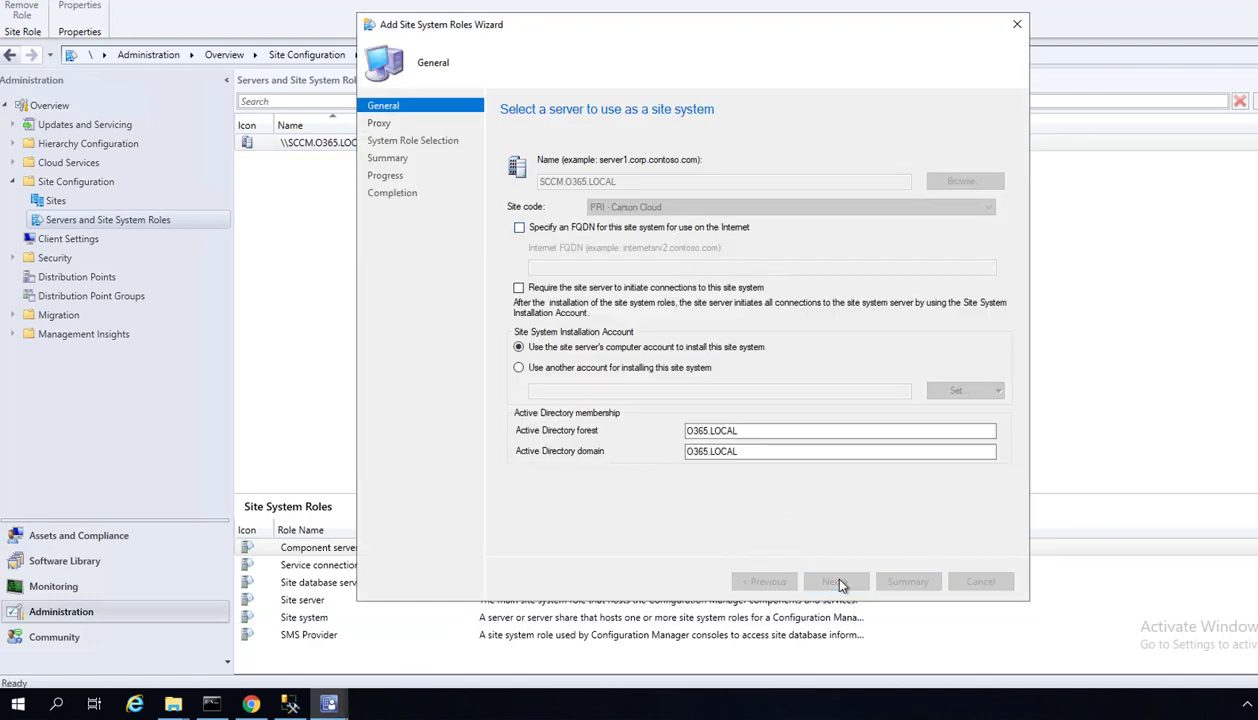
left_click(838, 582)
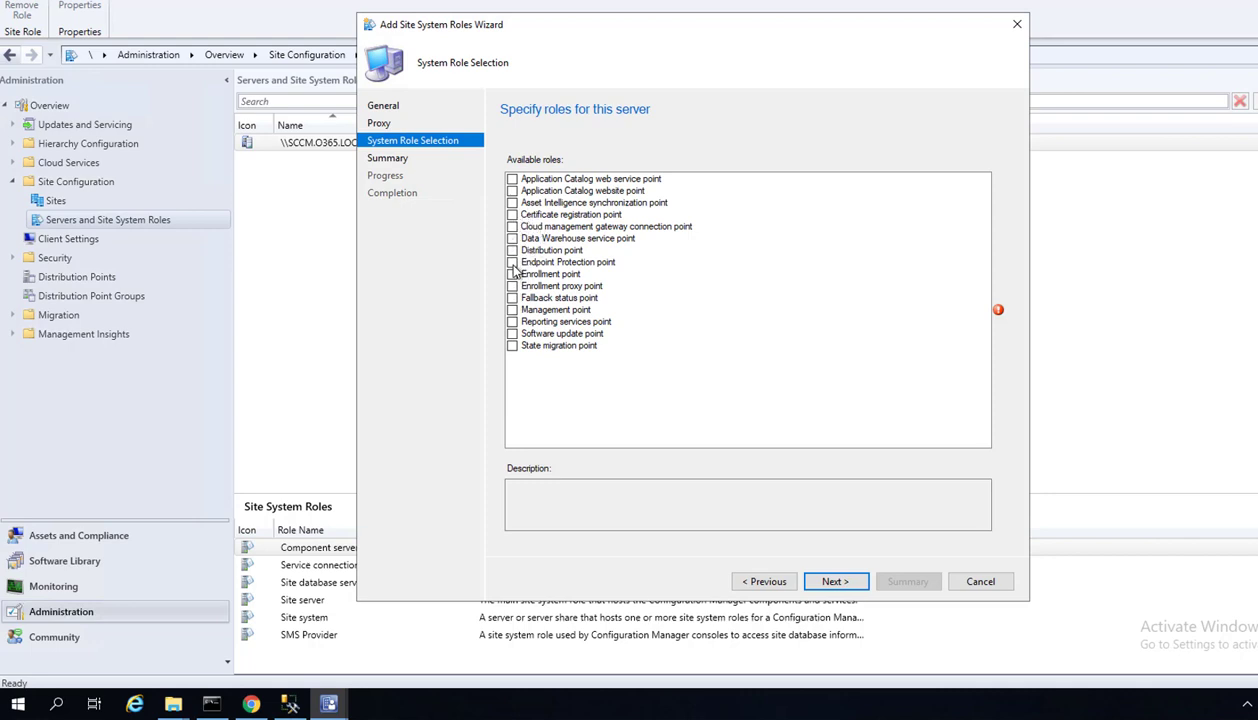
left_click(512, 310)
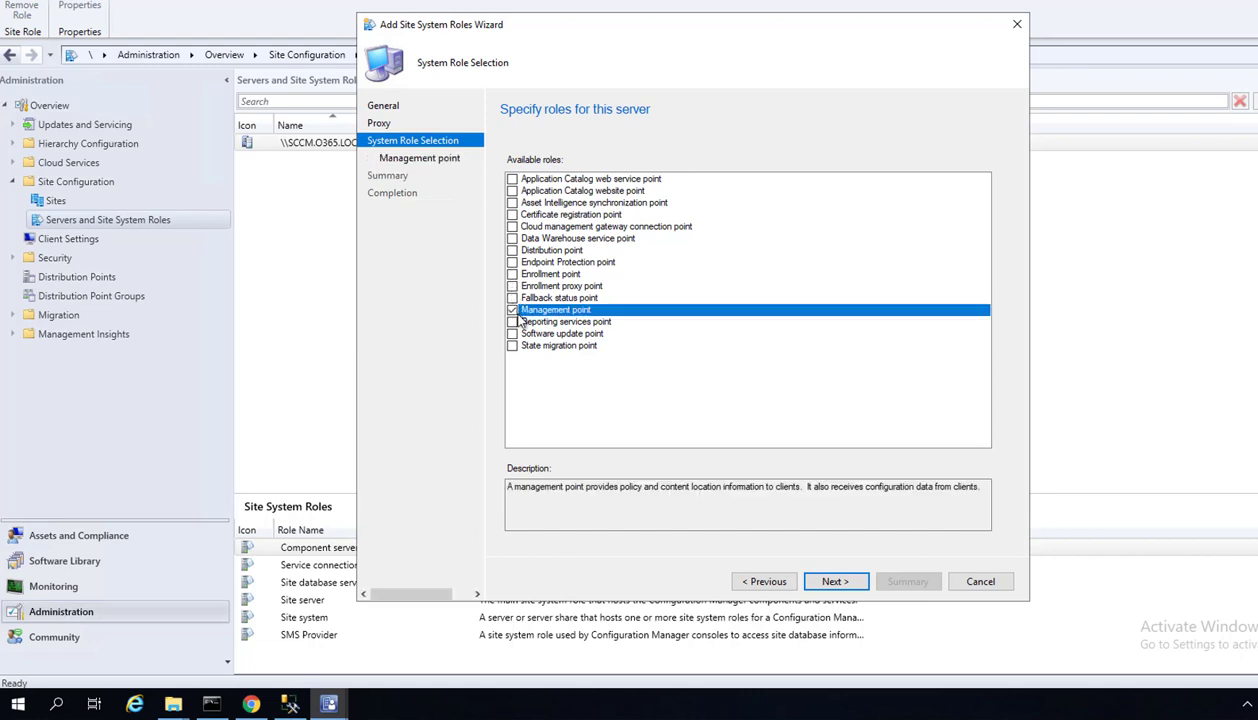
left_click(835, 582)
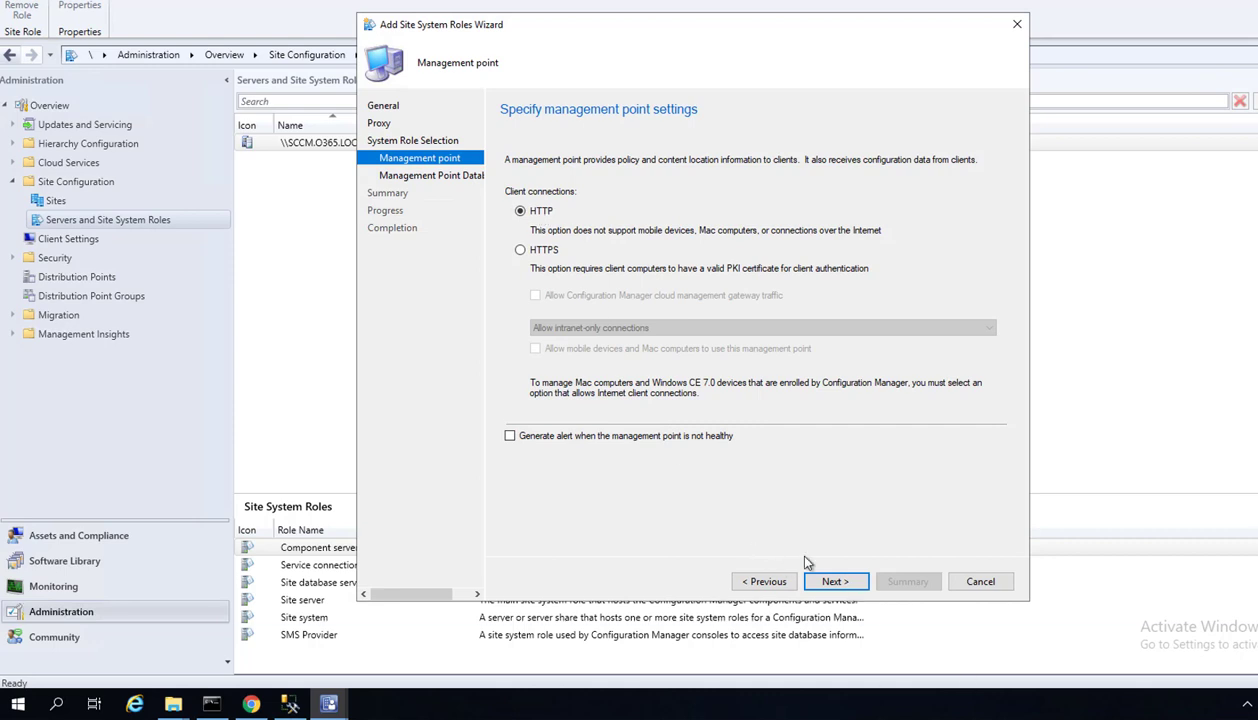
Keep HTTP client connections, the site database and the computer account for the management point, and complete the role installation
left_click(833, 584)
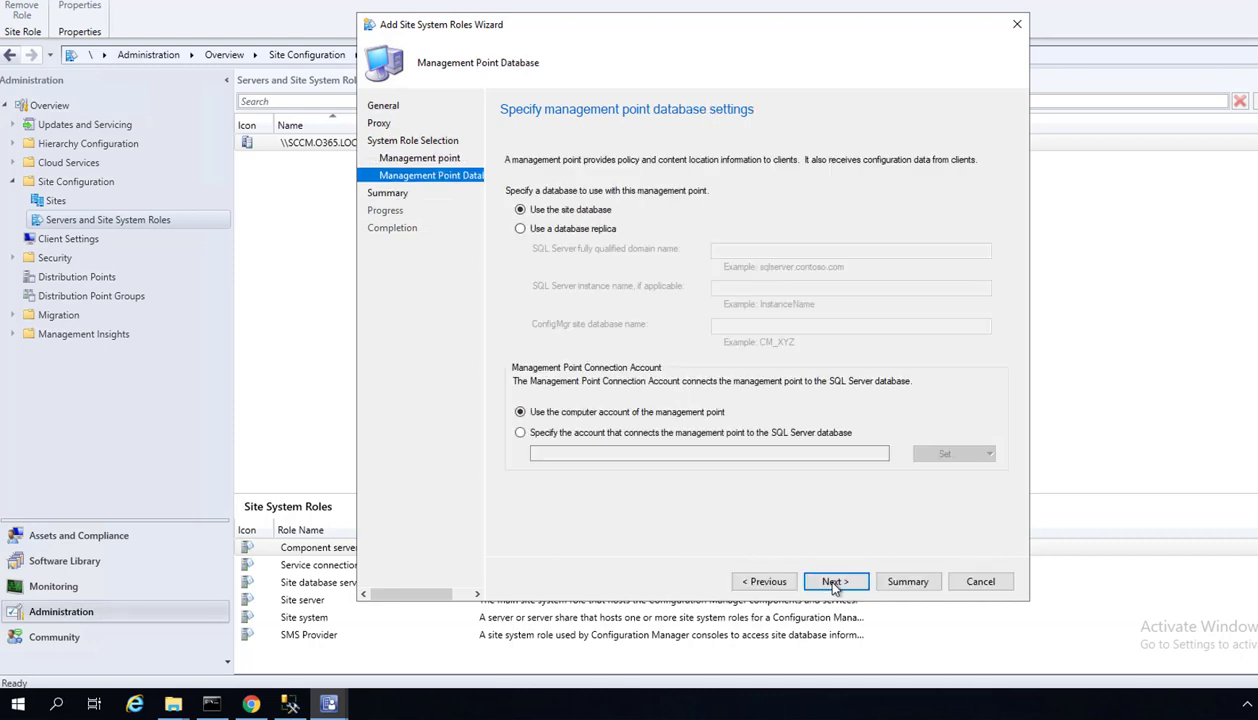
left_click(834, 584)
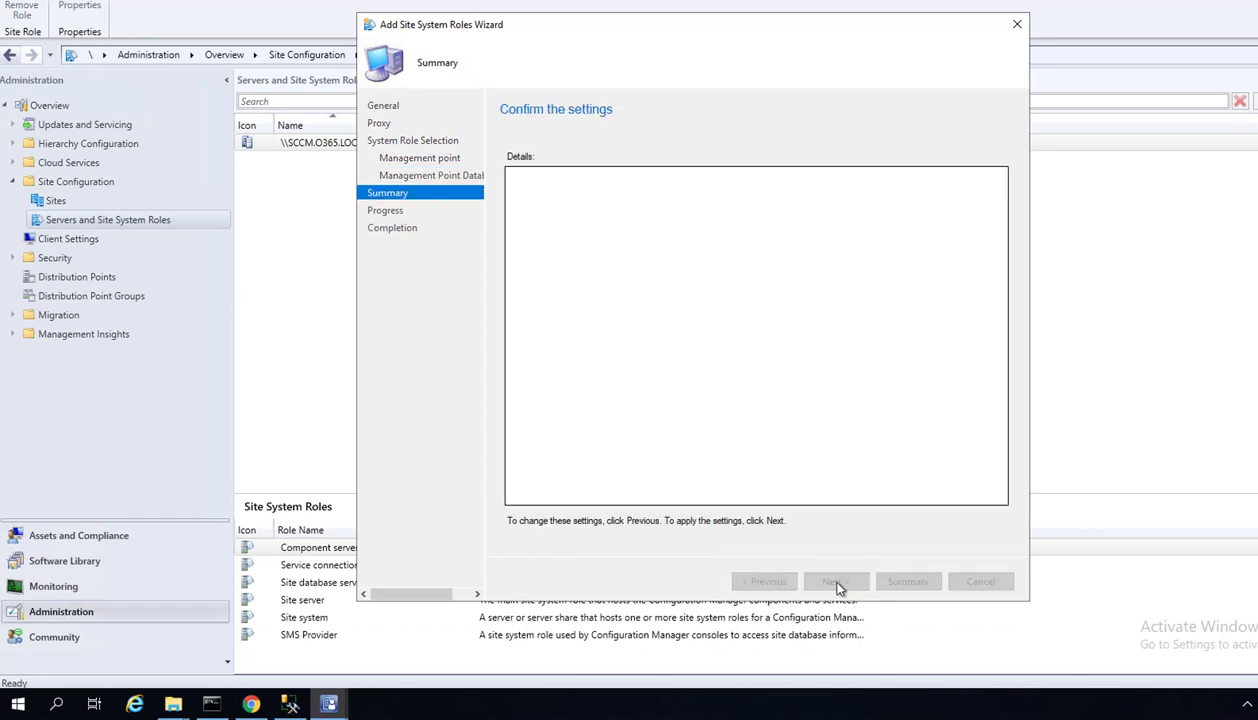
left_click(846, 590)
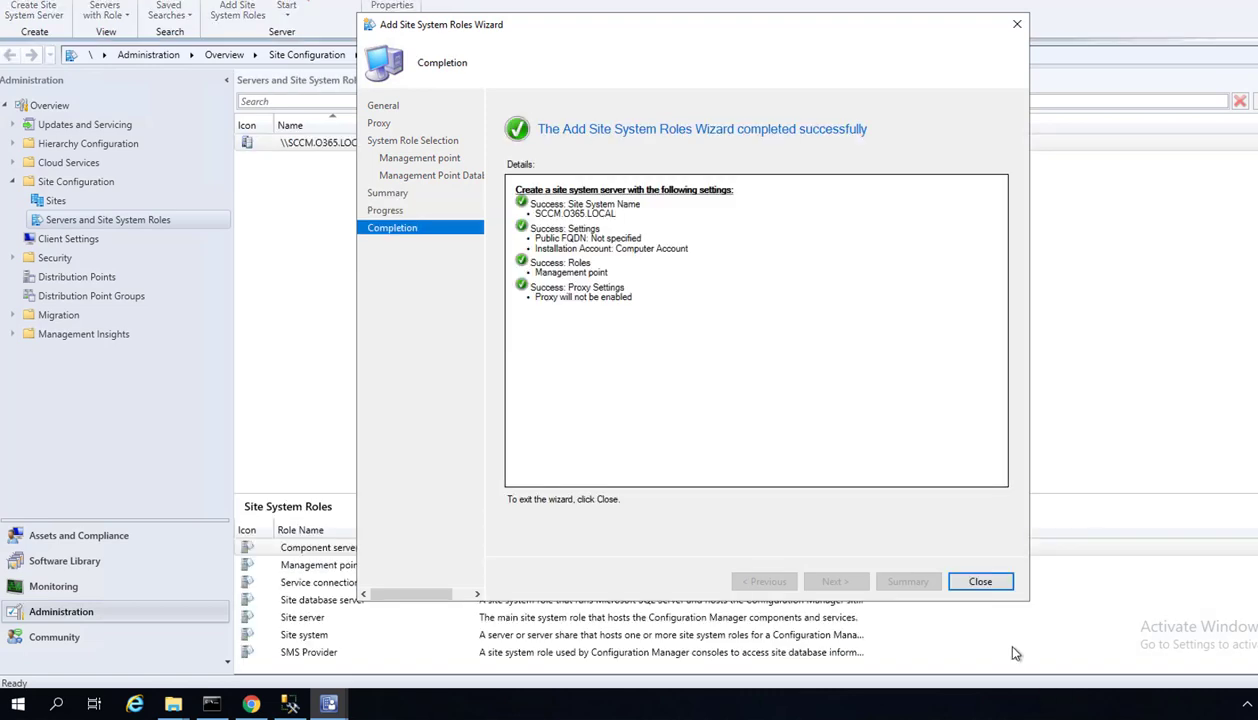
left_click(985, 586)
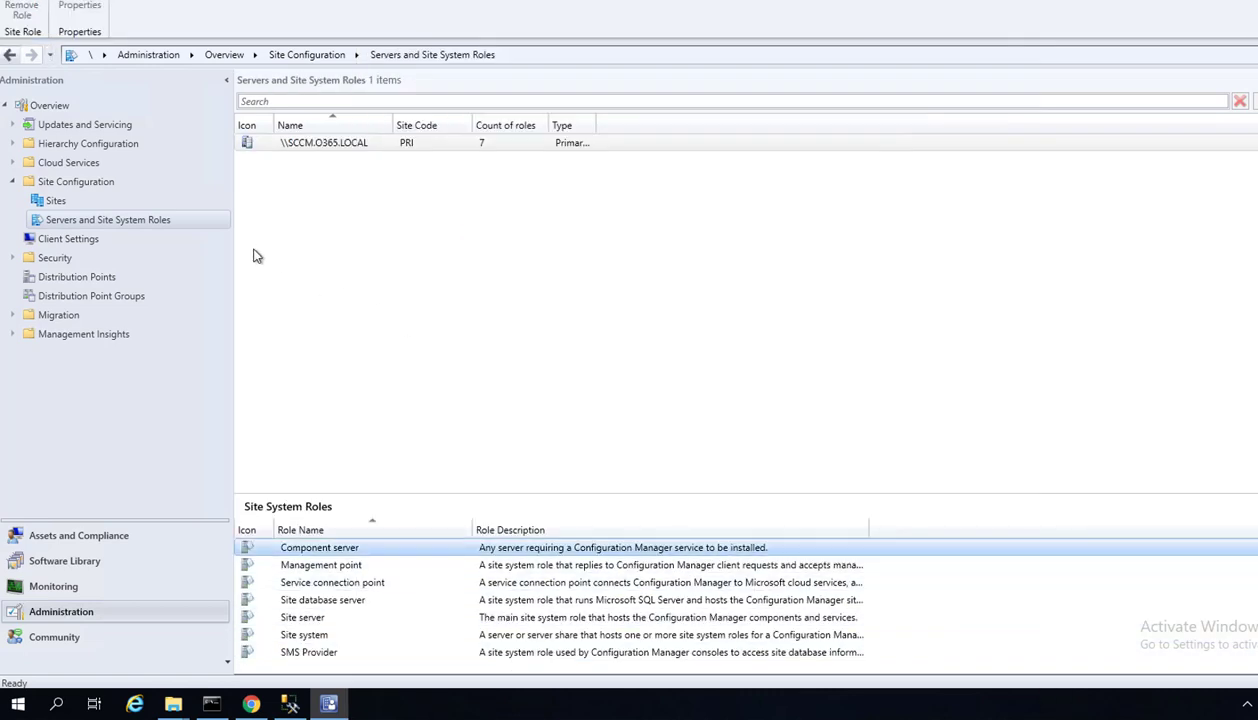
Start adding site system roles to the SCCM.O365.LOCAL server with default general settings and no proxy, and select the Distribution point role
right_click(137, 217)
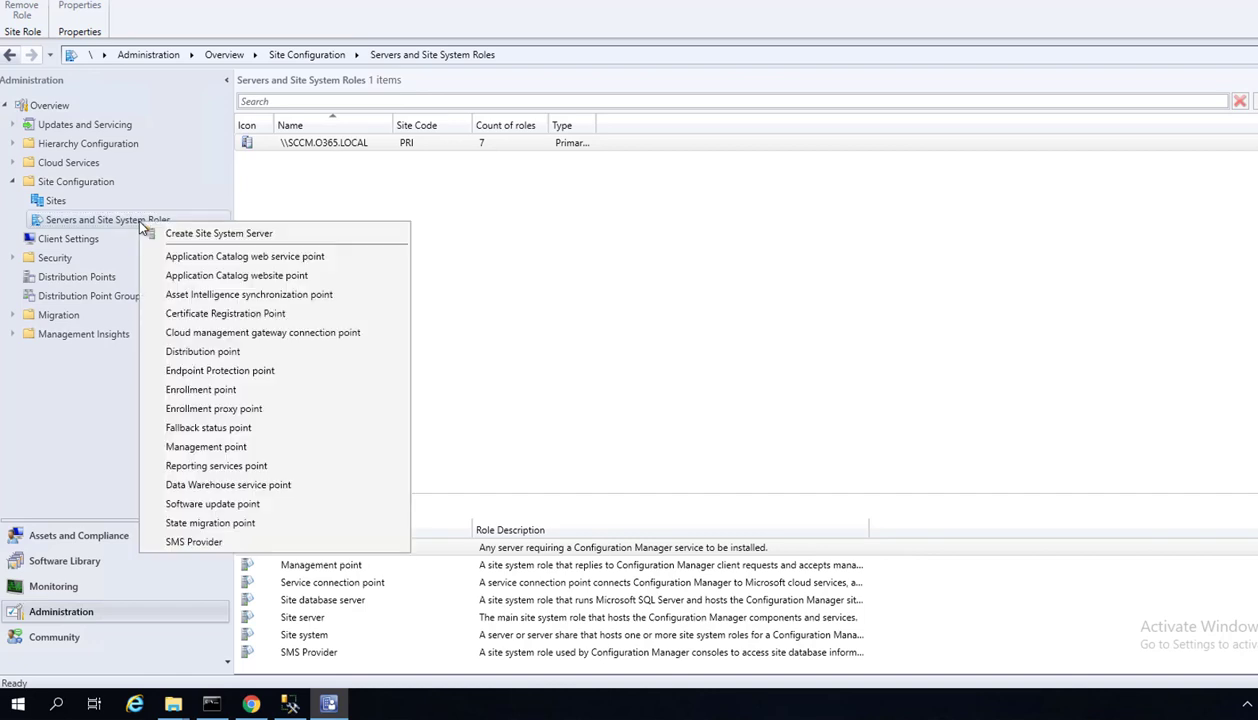
left_click(295, 146)
right_click(295, 146)
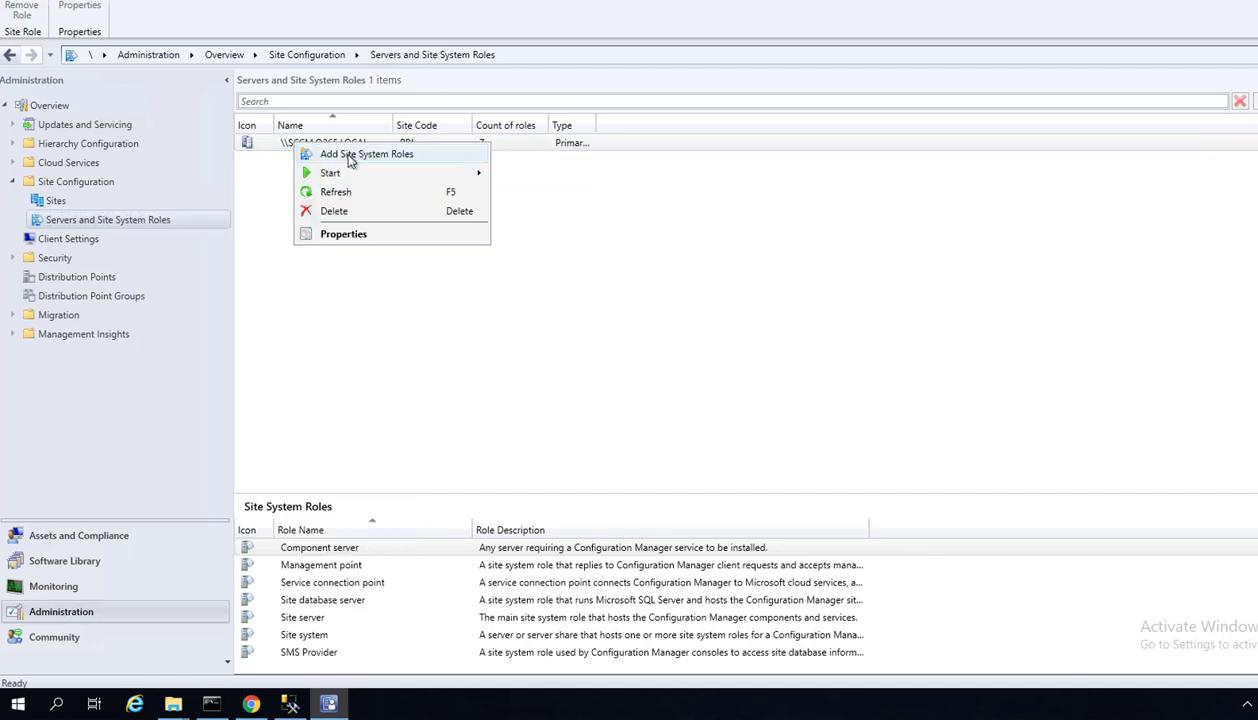
left_click(346, 156)
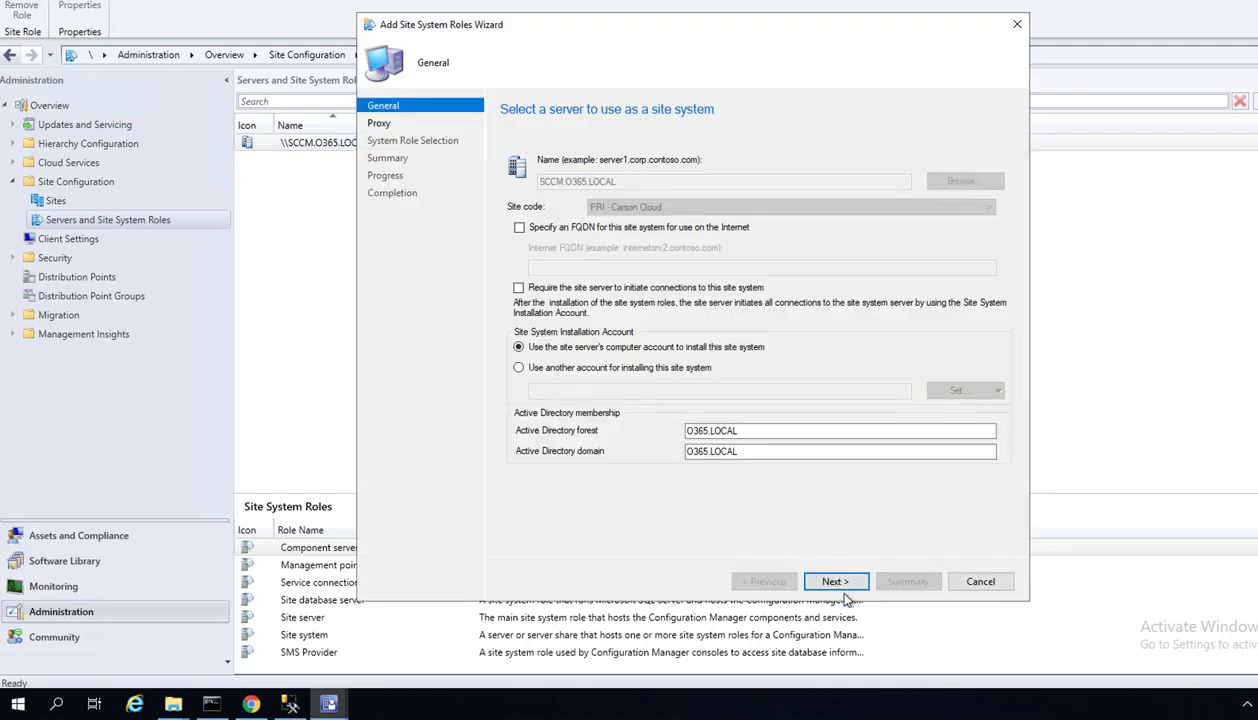
left_click(838, 586)
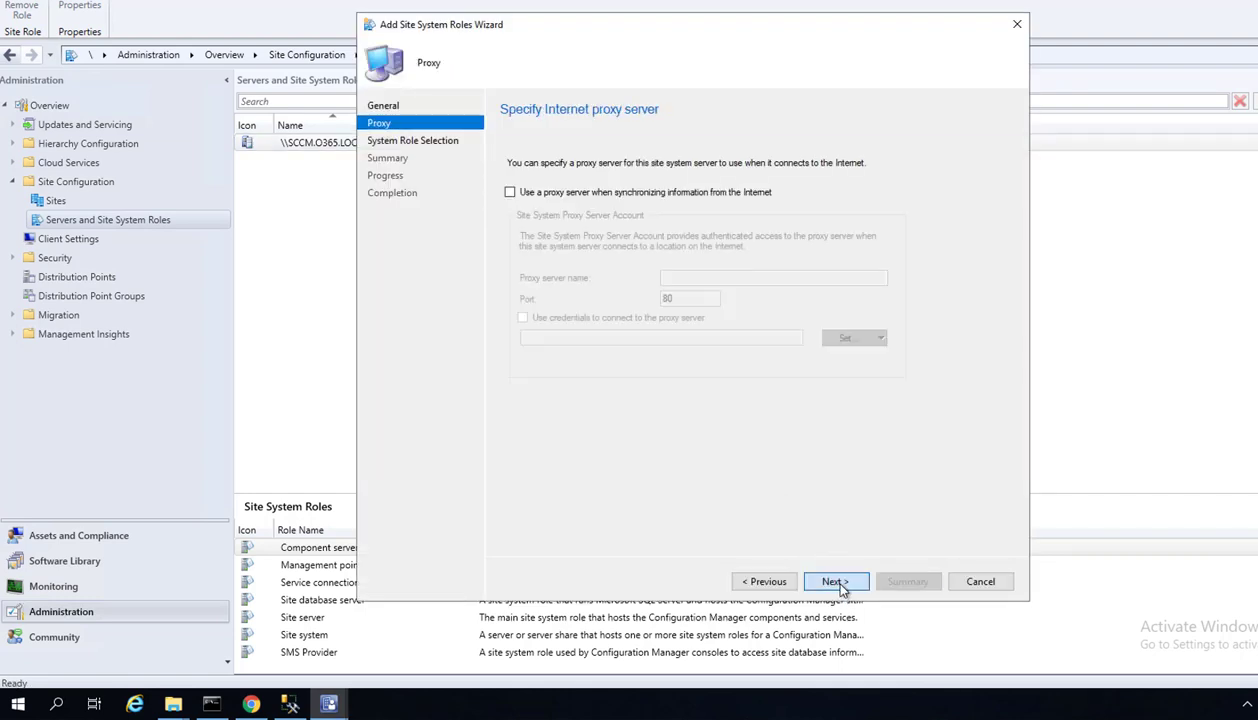
left_click(836, 583)
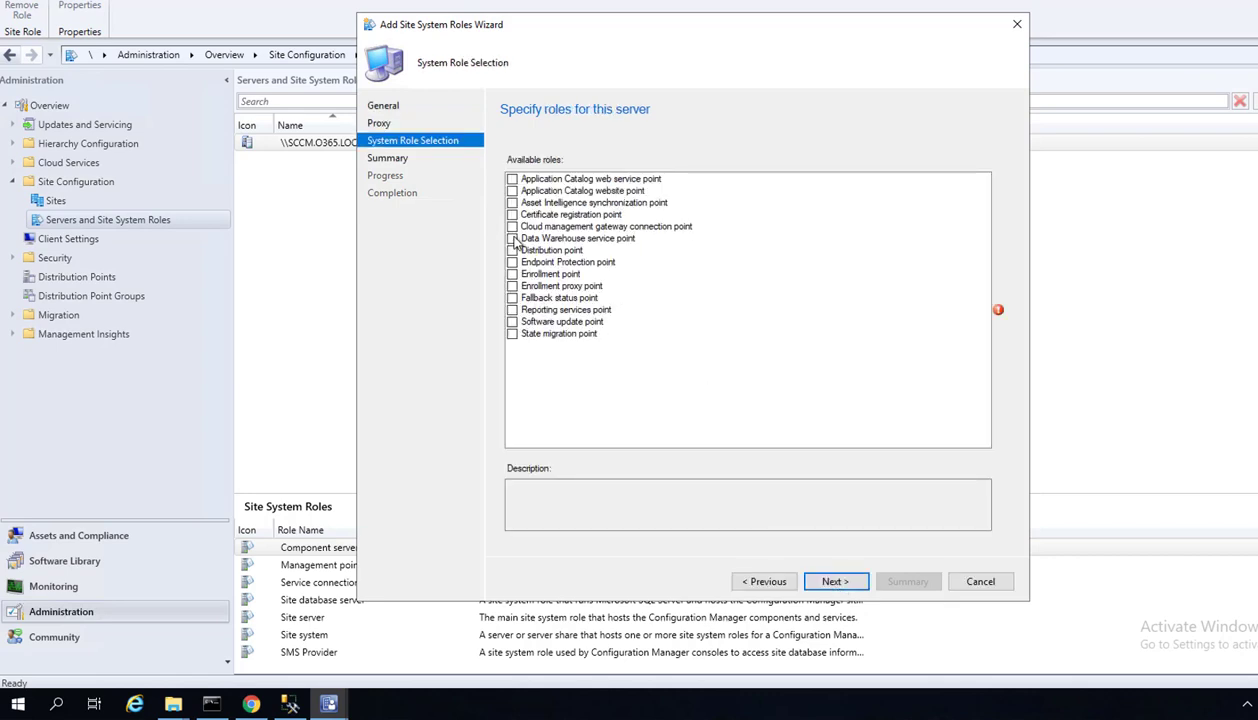
left_click(513, 250)
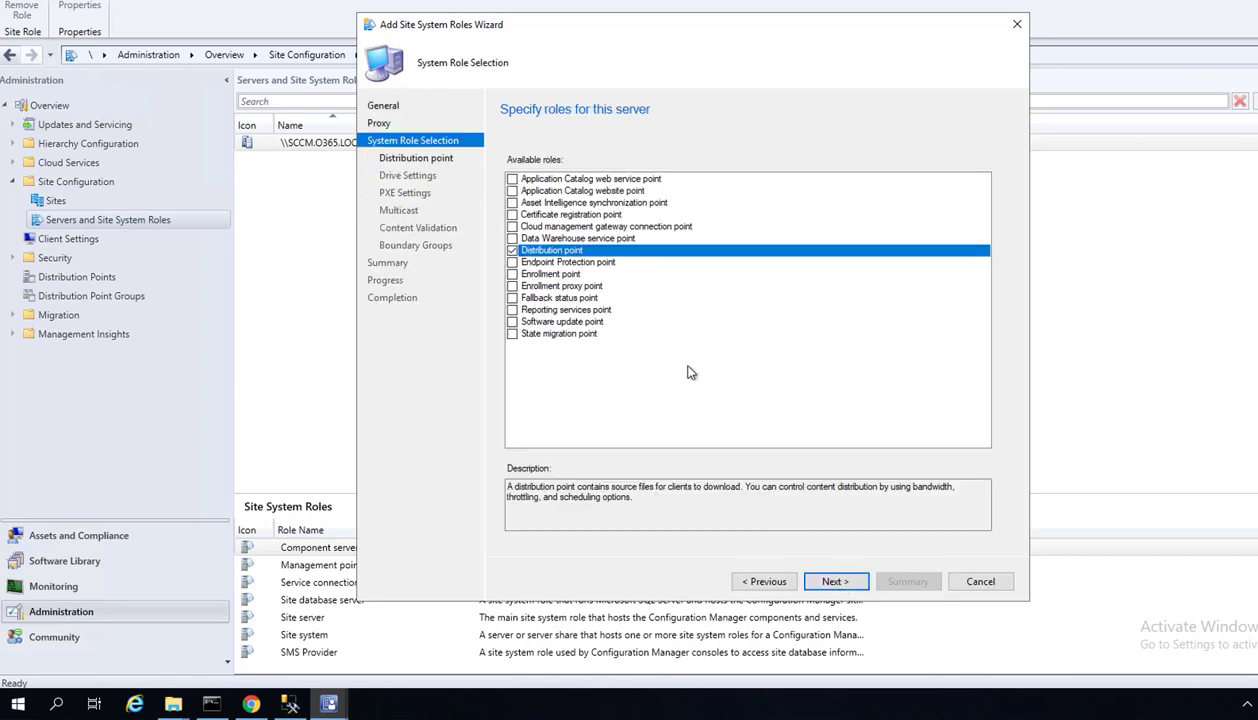
Have IIS installed and configured if required for the distribution point, keeping HTTP communication and the self-signed certificate
left_click(835, 584)
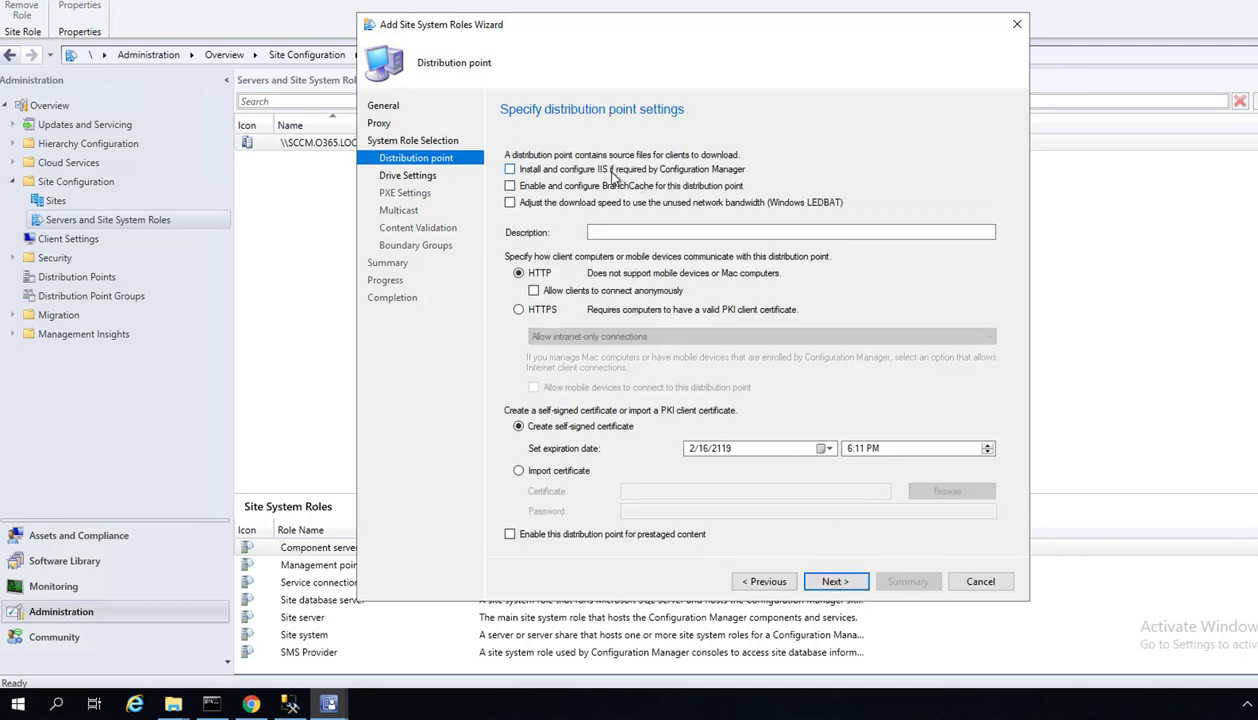
left_click(607, 172)
left_click(835, 582)
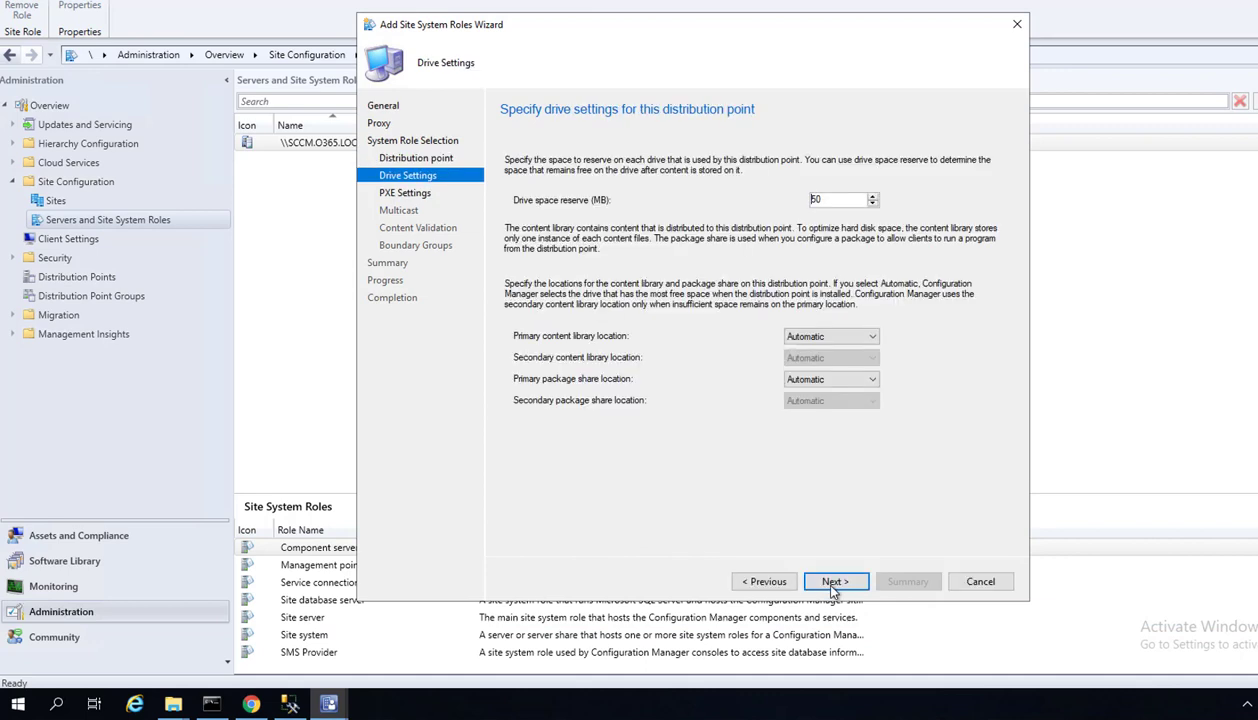
Try E: as the primary content library location and check the server's available drives in File Explorer's This PC view
left_click(822, 337)
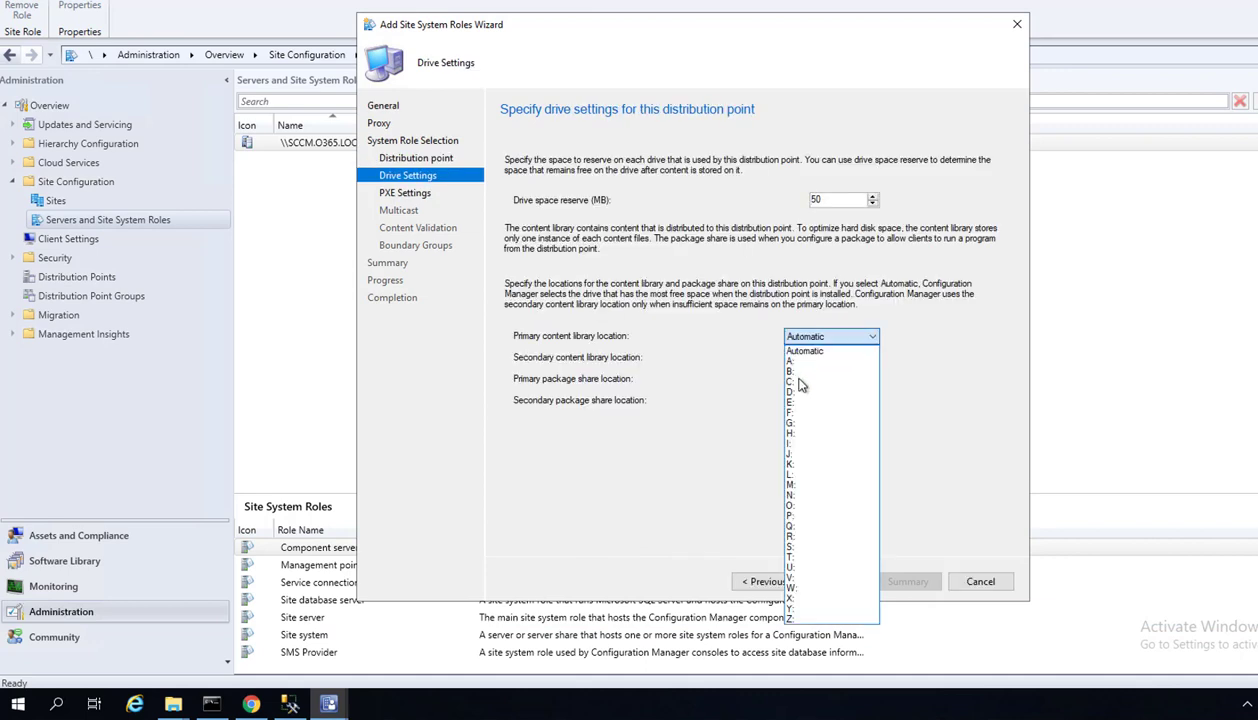
left_click(800, 403)
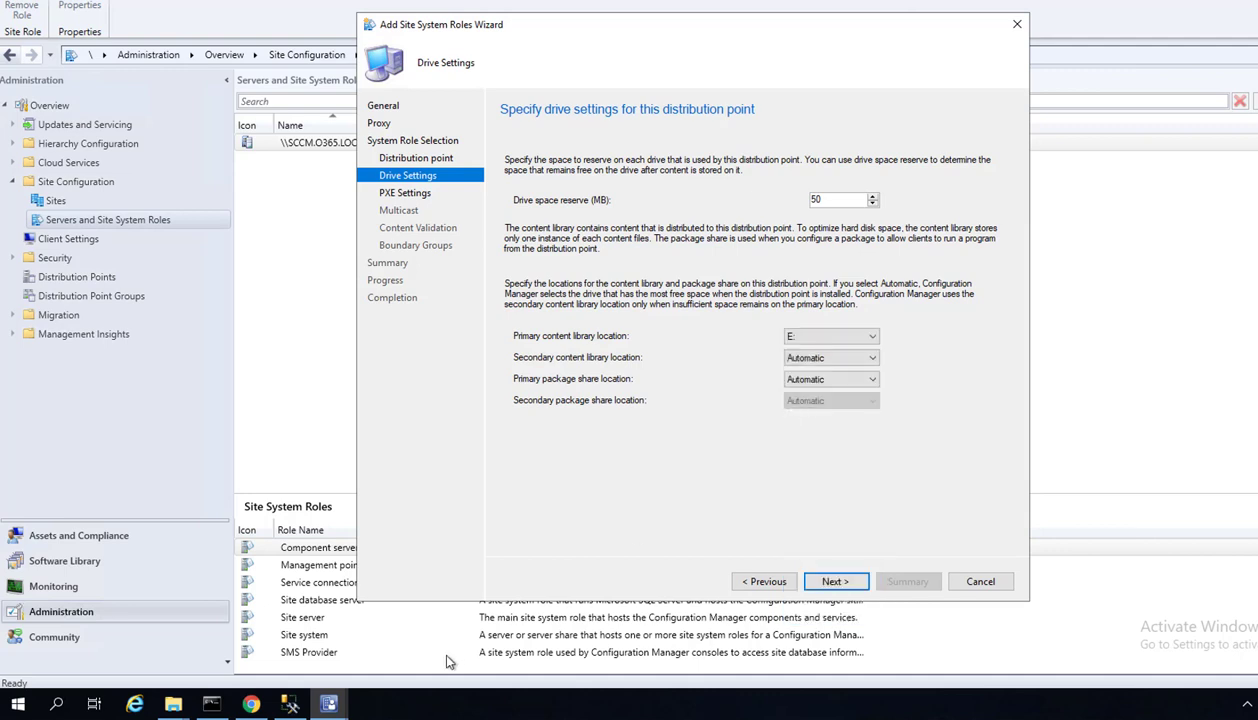
left_click(184, 707)
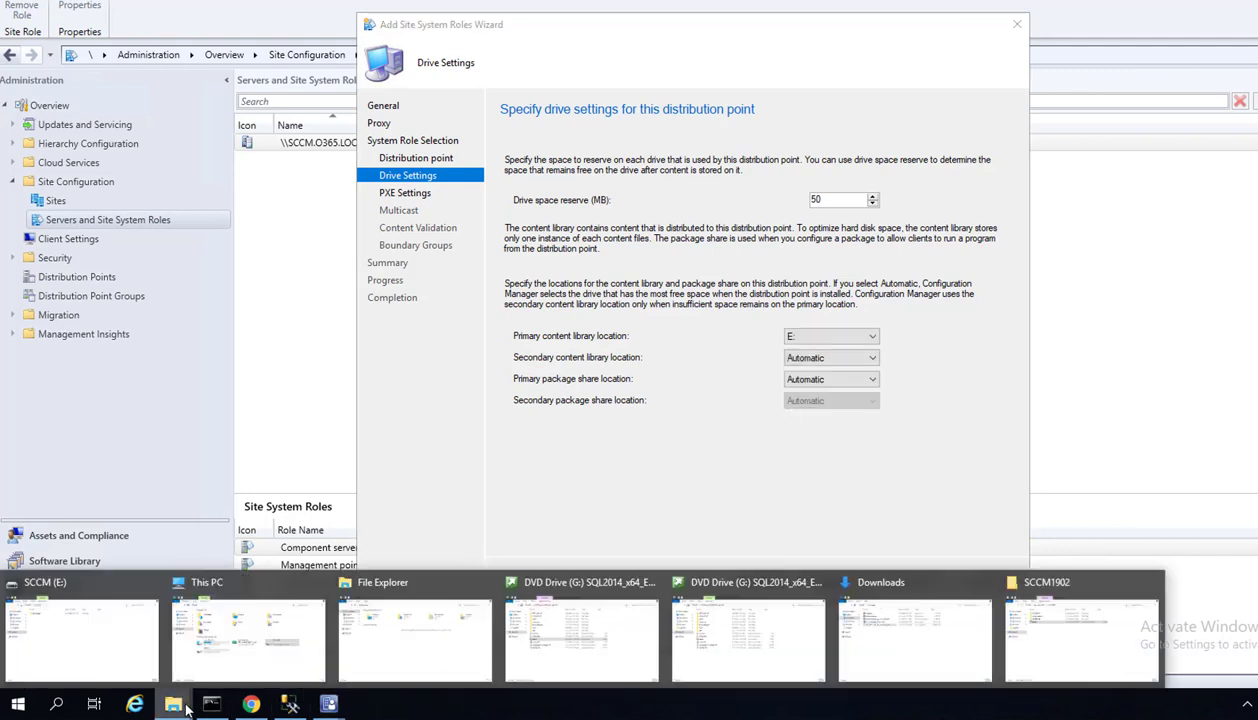
left_click(100, 636)
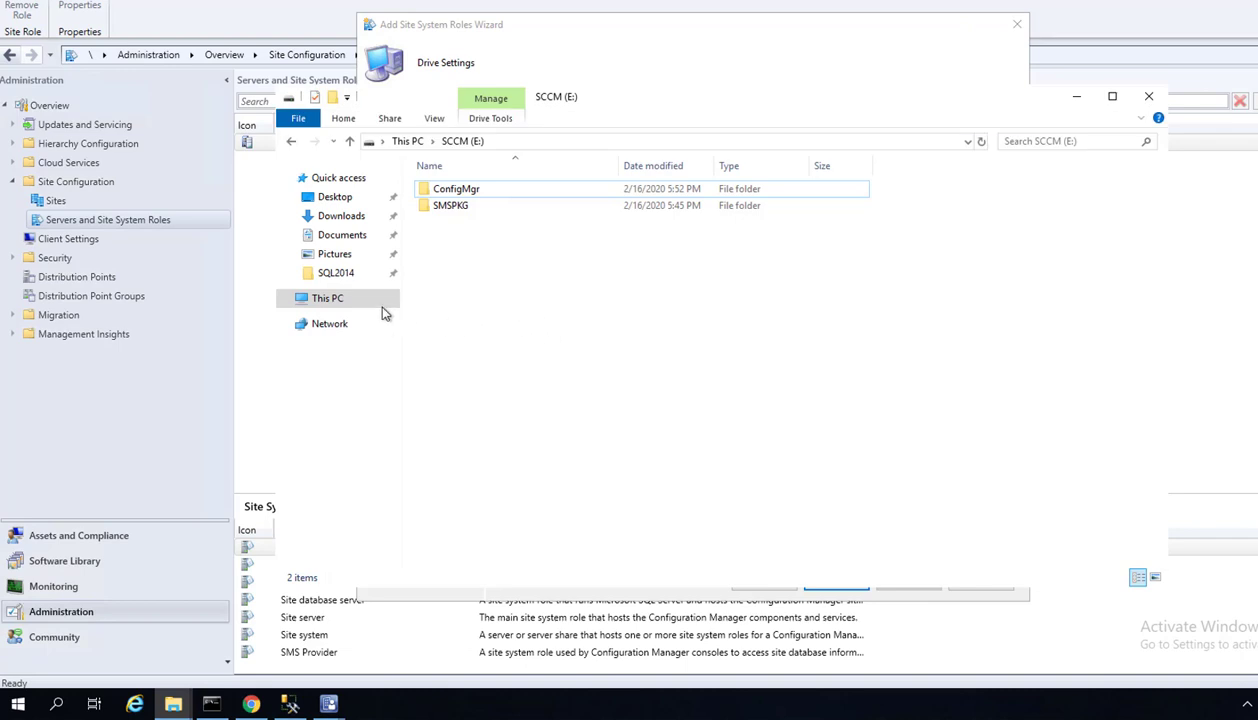
left_click(338, 302)
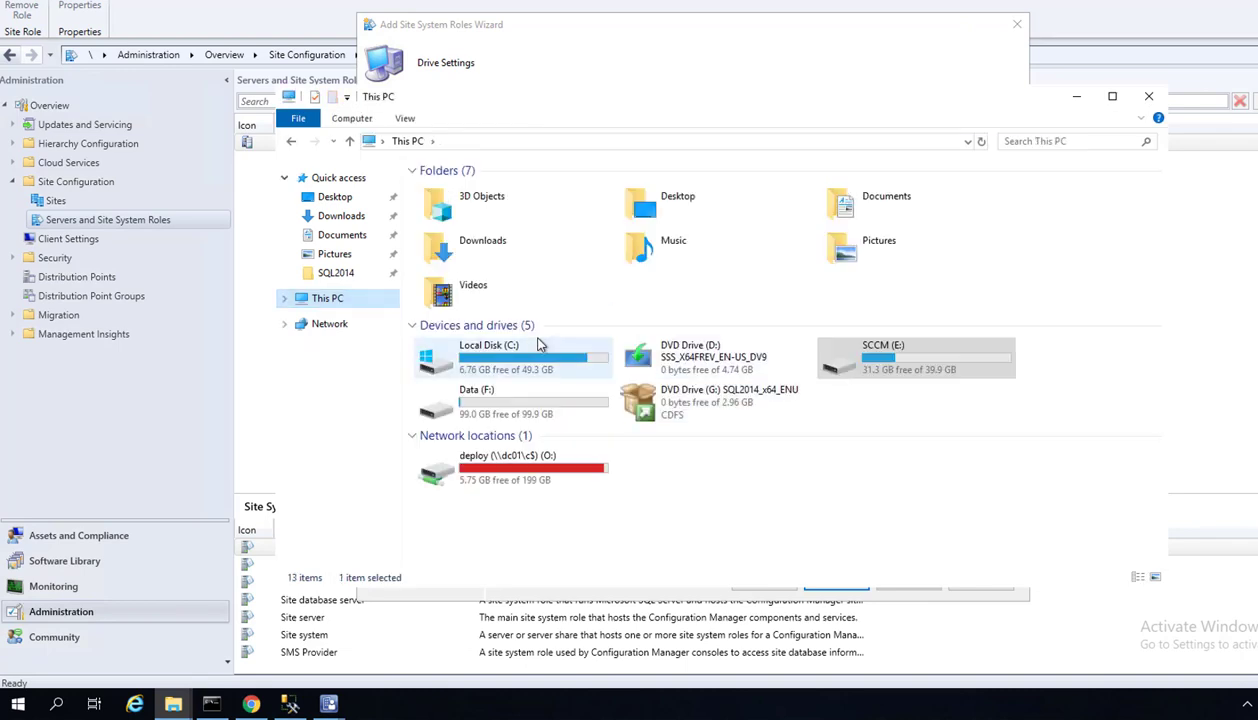
left_click(723, 59)
Set both the primary content library location and the primary package share location to F: for the distribution point
left_click(830, 336)
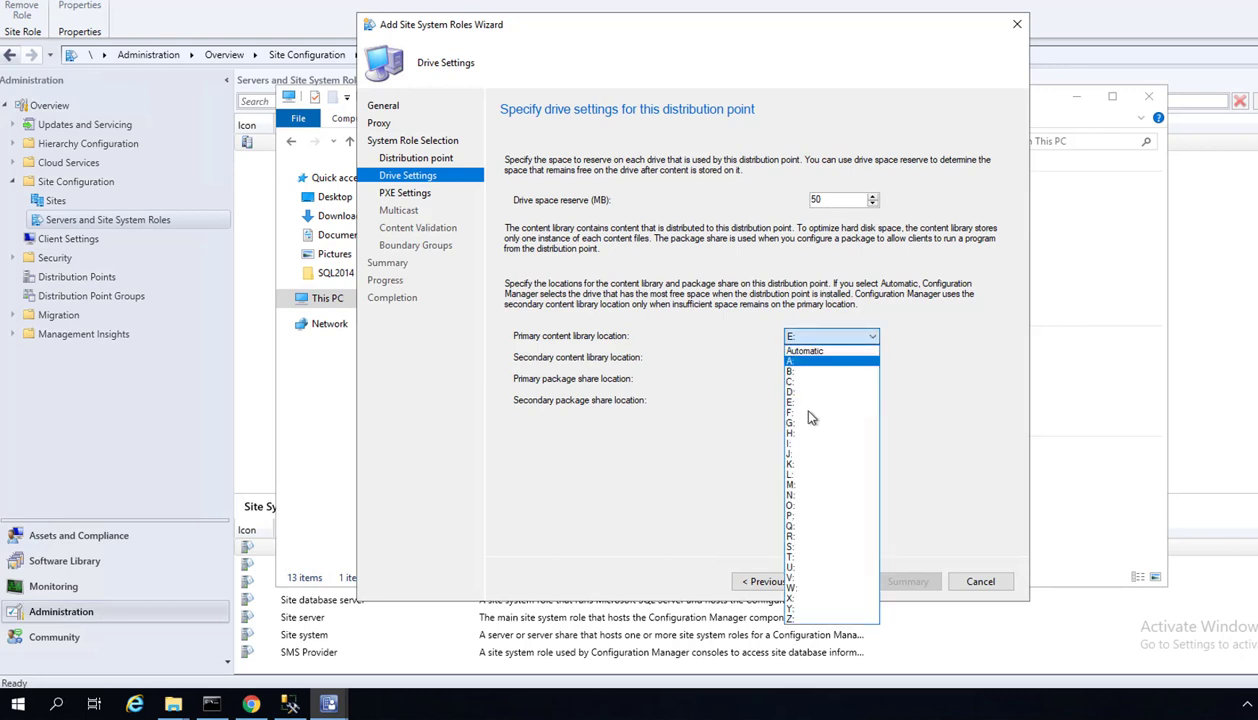
left_click(794, 412)
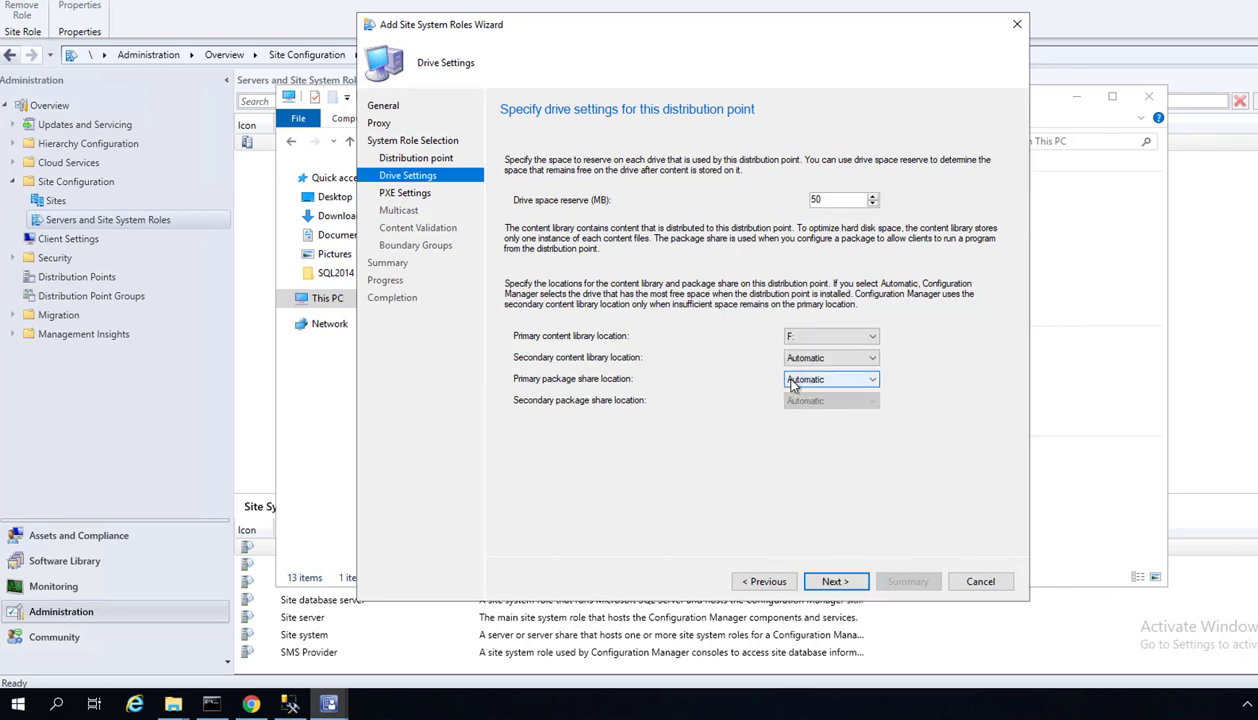
left_click(835, 379)
left_click(793, 457)
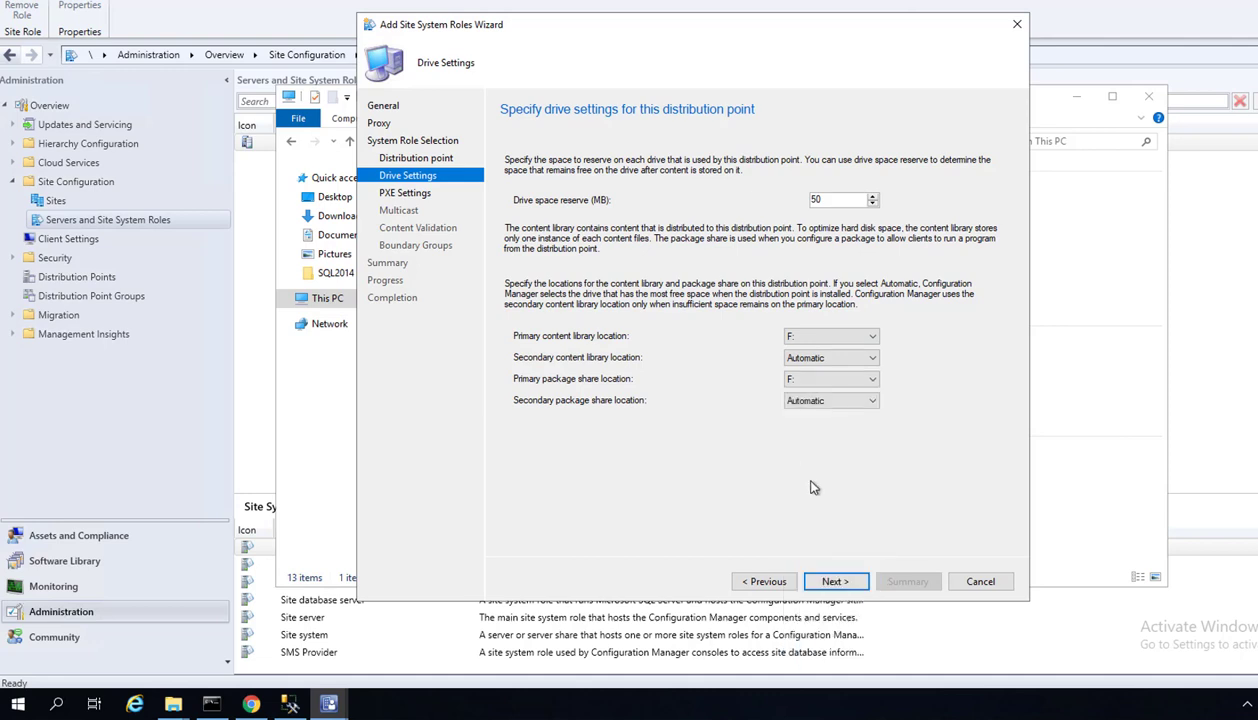
left_click(836, 582)
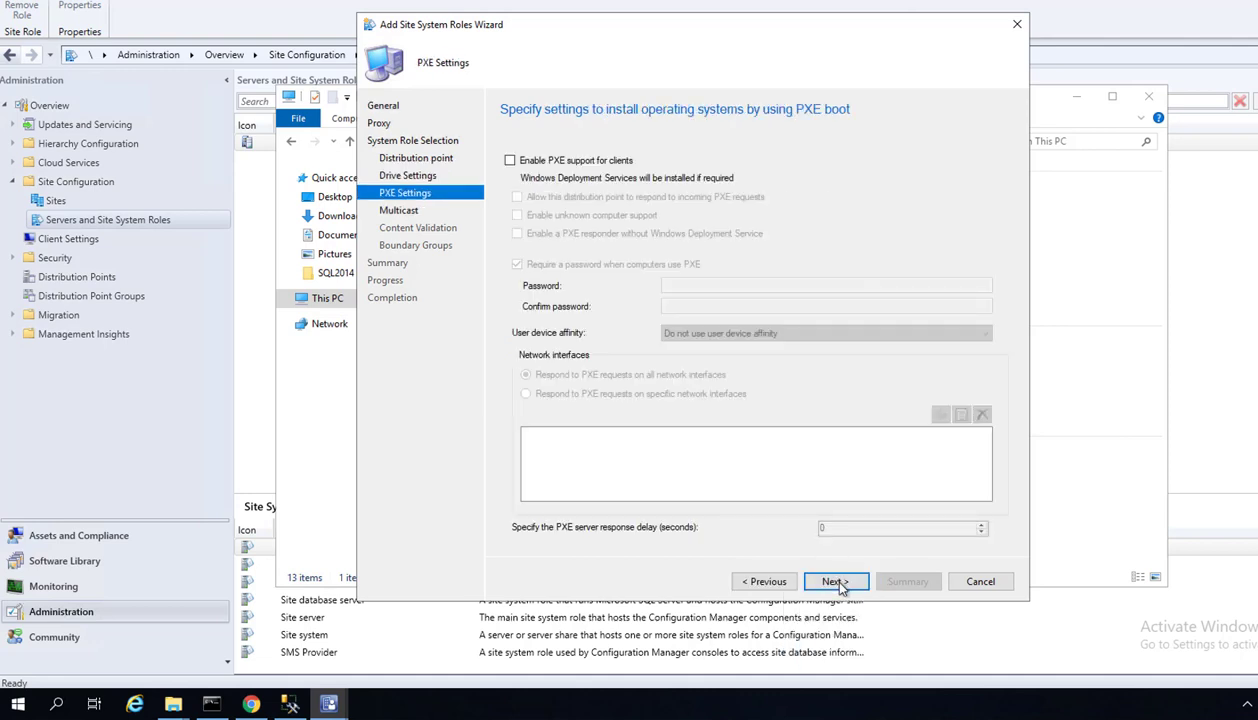
Leave PXE, multicast and scheduled content validation off, add no boundary groups, and complete the distribution point role installation
left_click(836, 582)
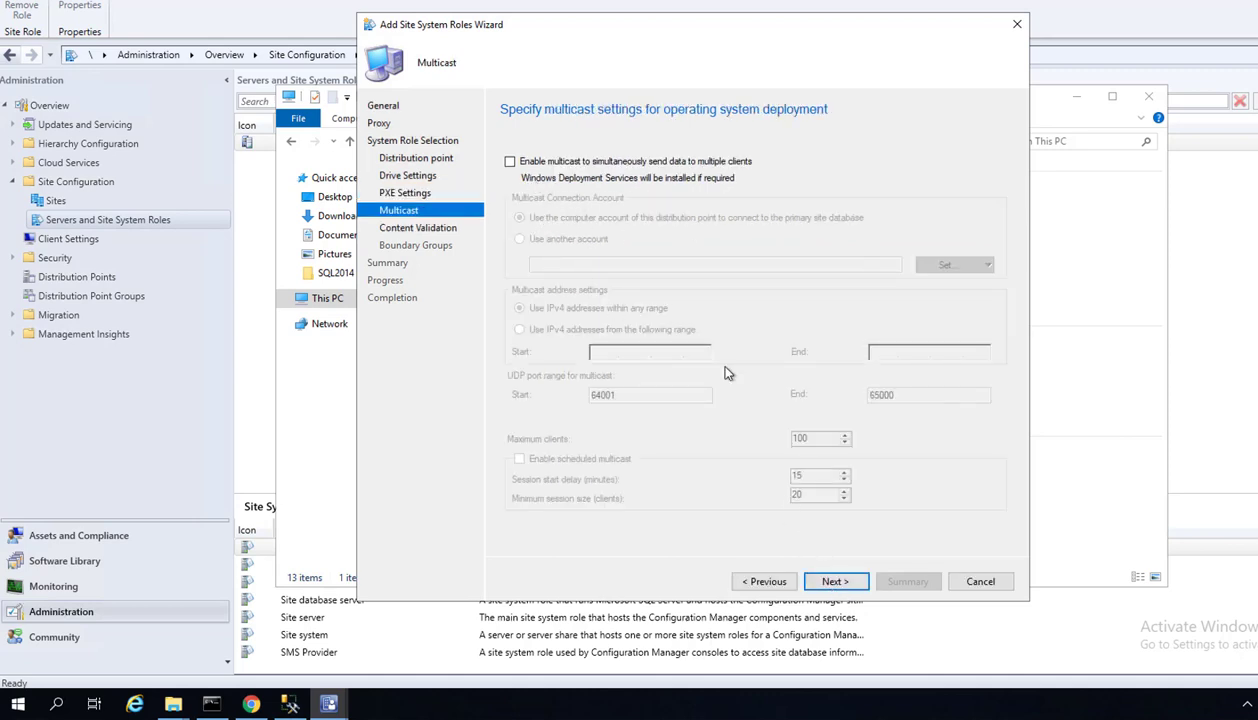
left_click(834, 582)
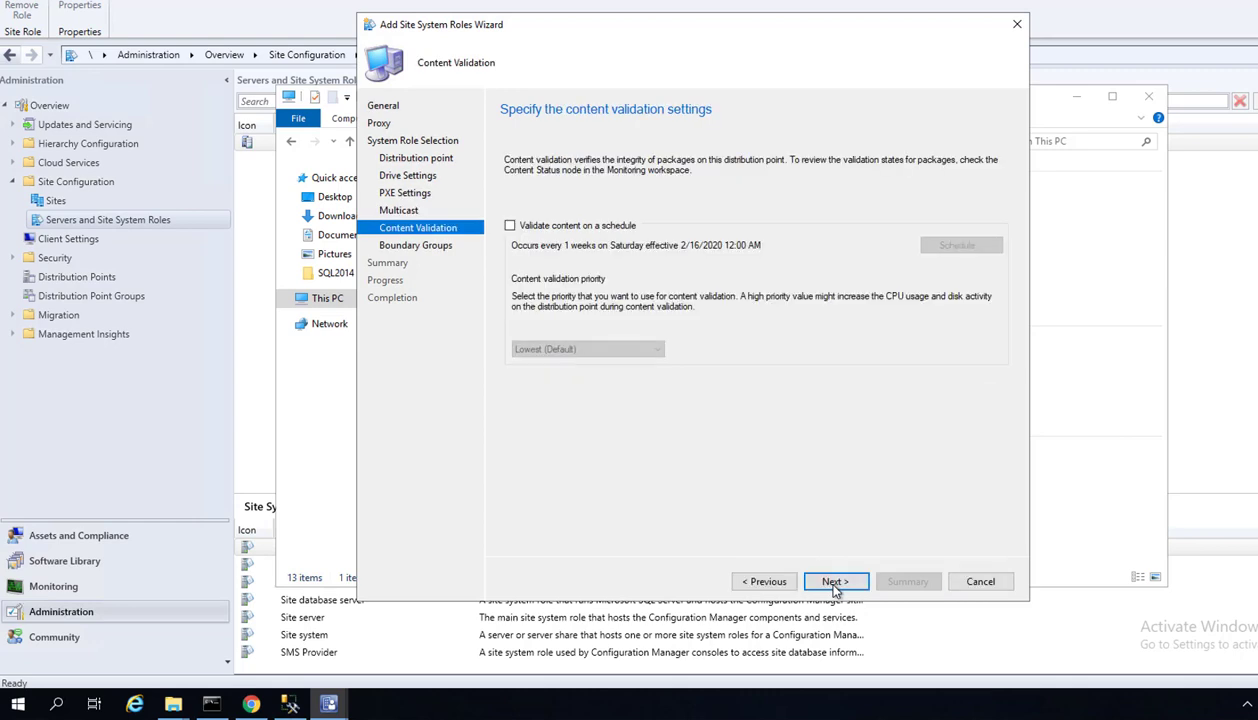
left_click(835, 584)
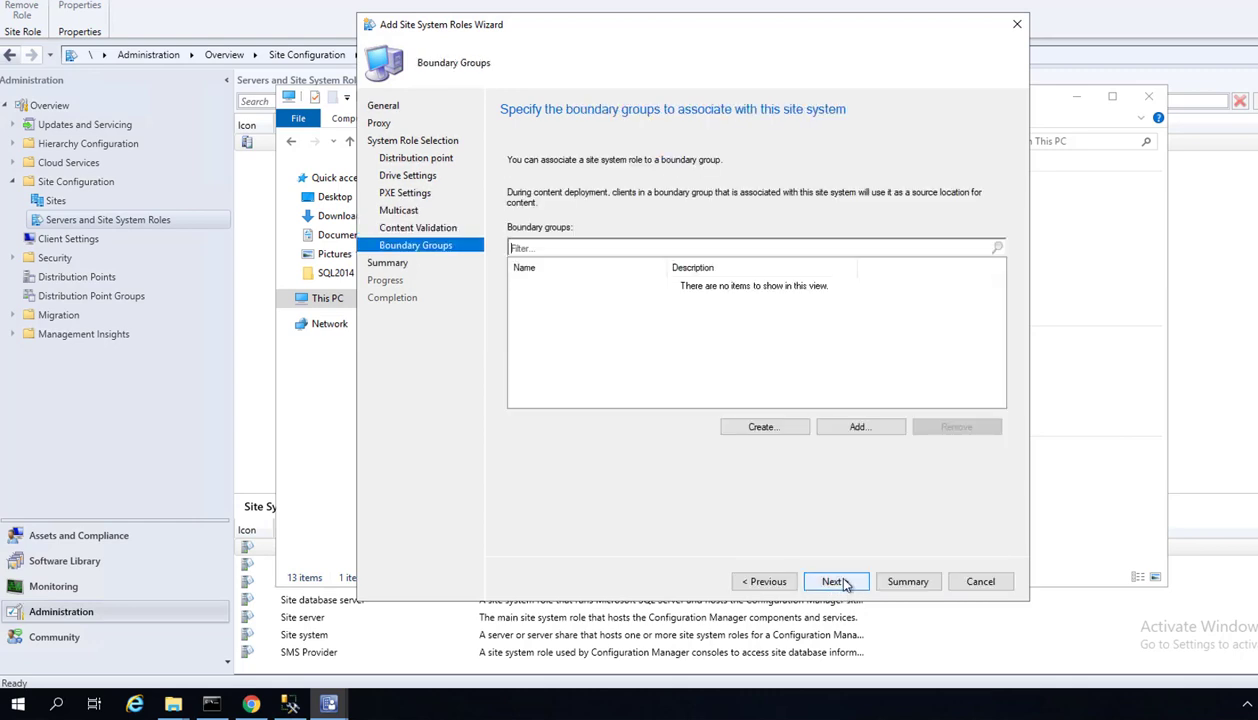
left_click(837, 582)
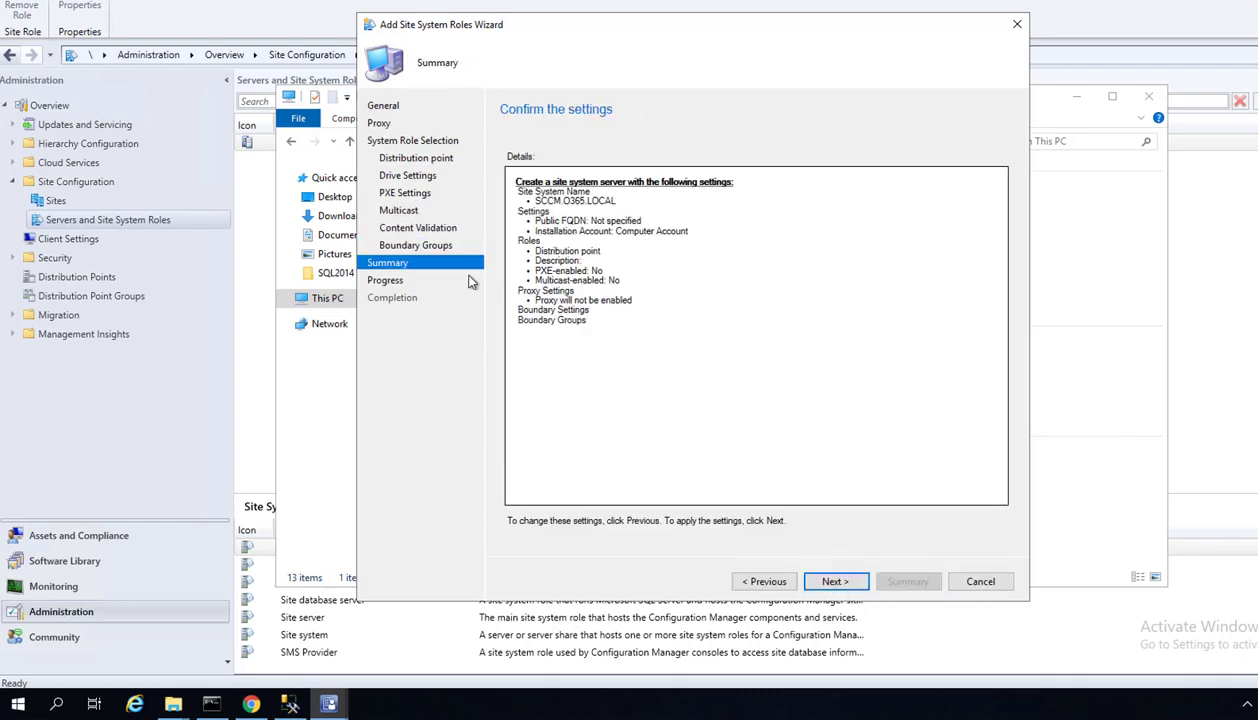
left_click(837, 582)
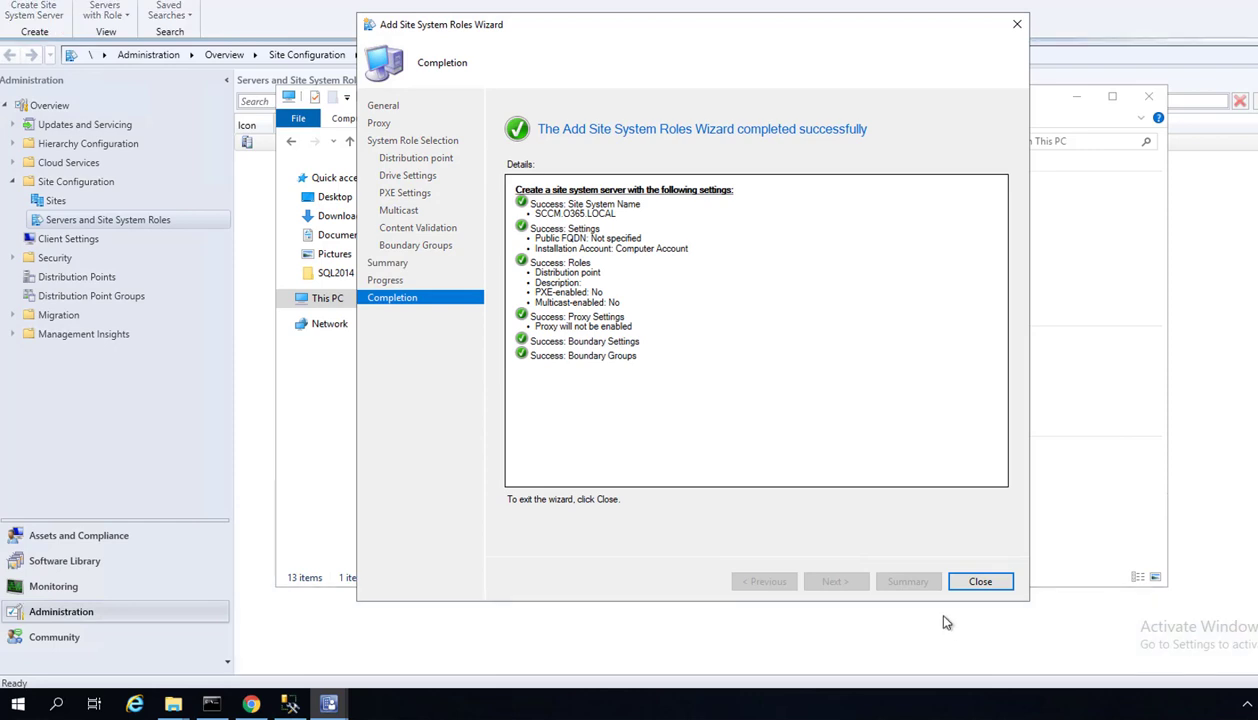
left_click(980, 581)
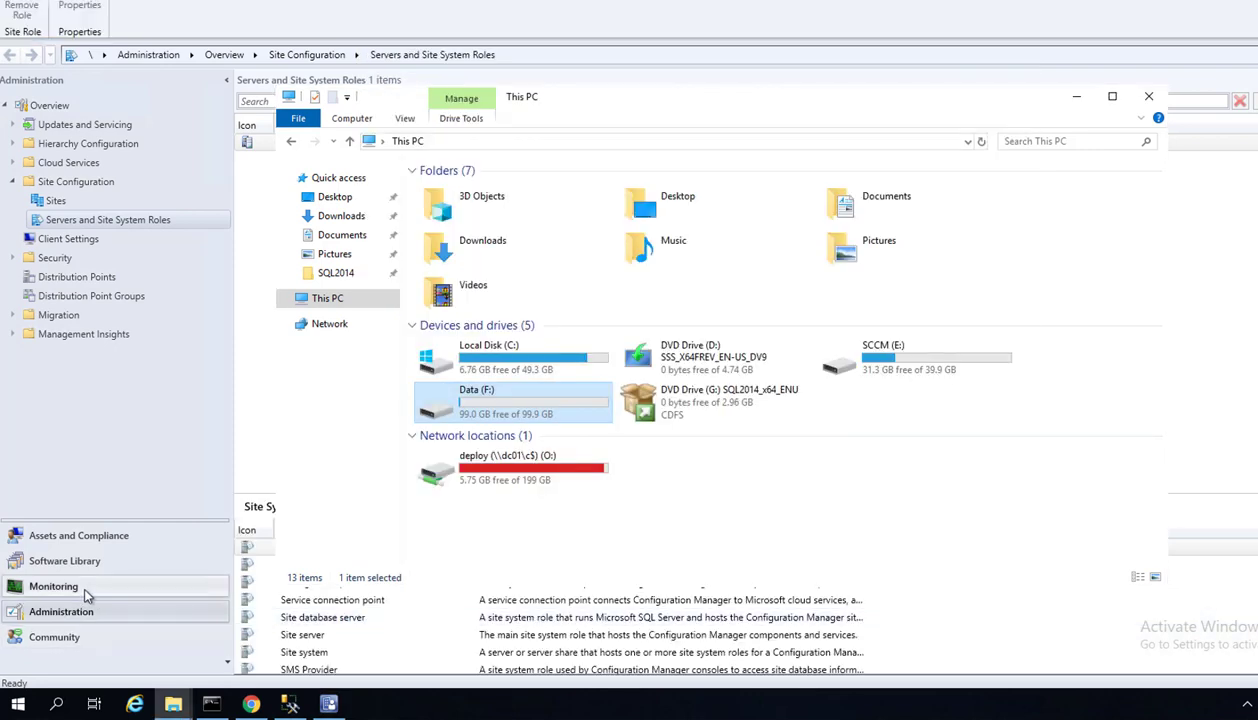
Examine the site hierarchy and the Site Status of the site system roles under System Status in Monitoring
left_click(84, 588)
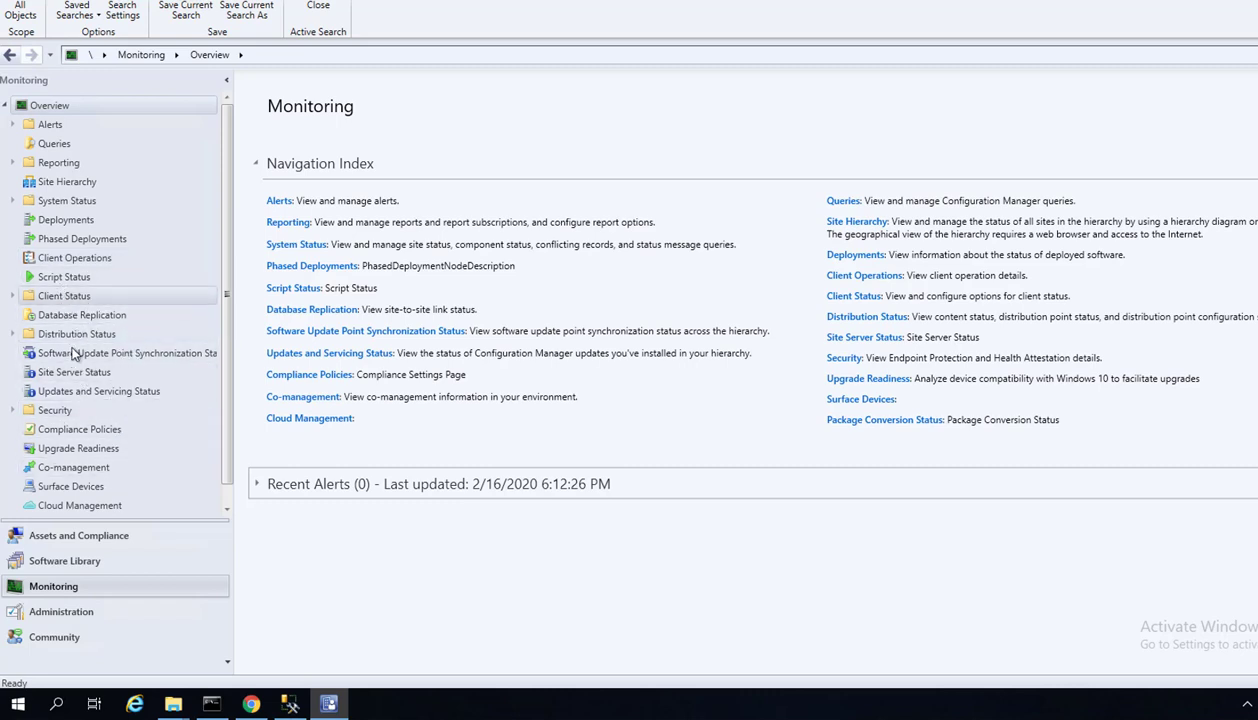
scroll(80, 455, "down", 1)
left_click(56, 586)
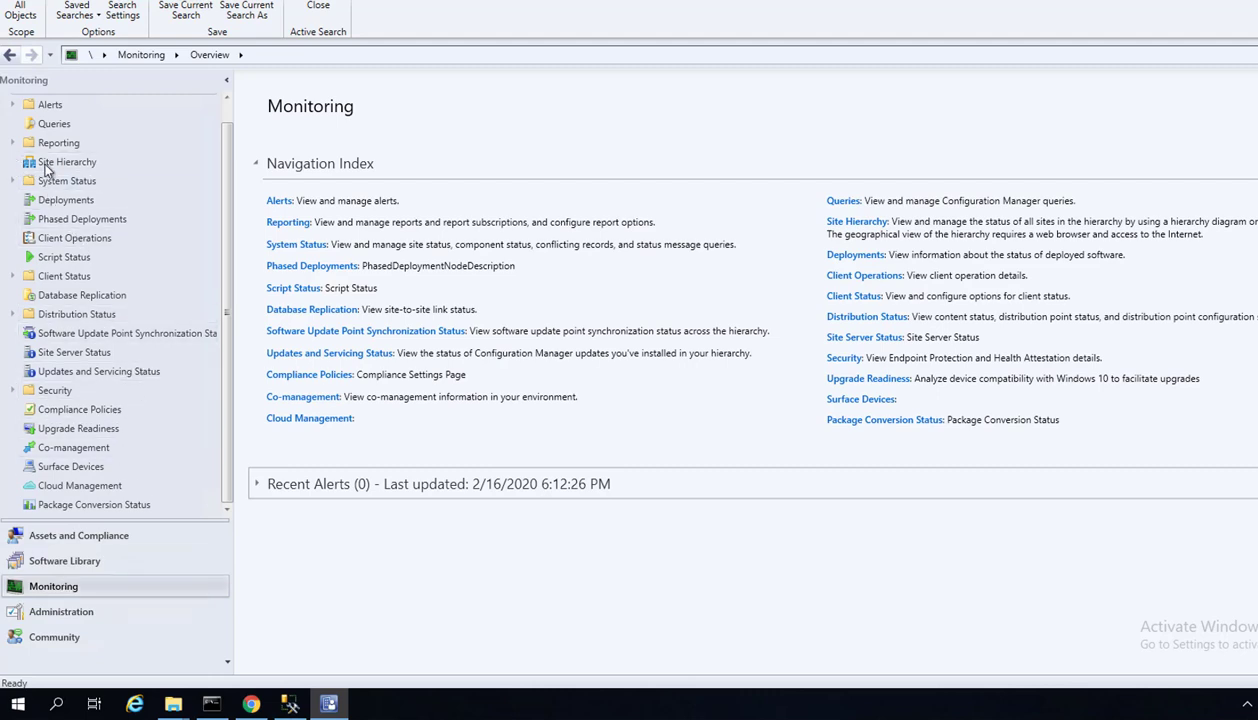
left_click(44, 166)
left_click(12, 183)
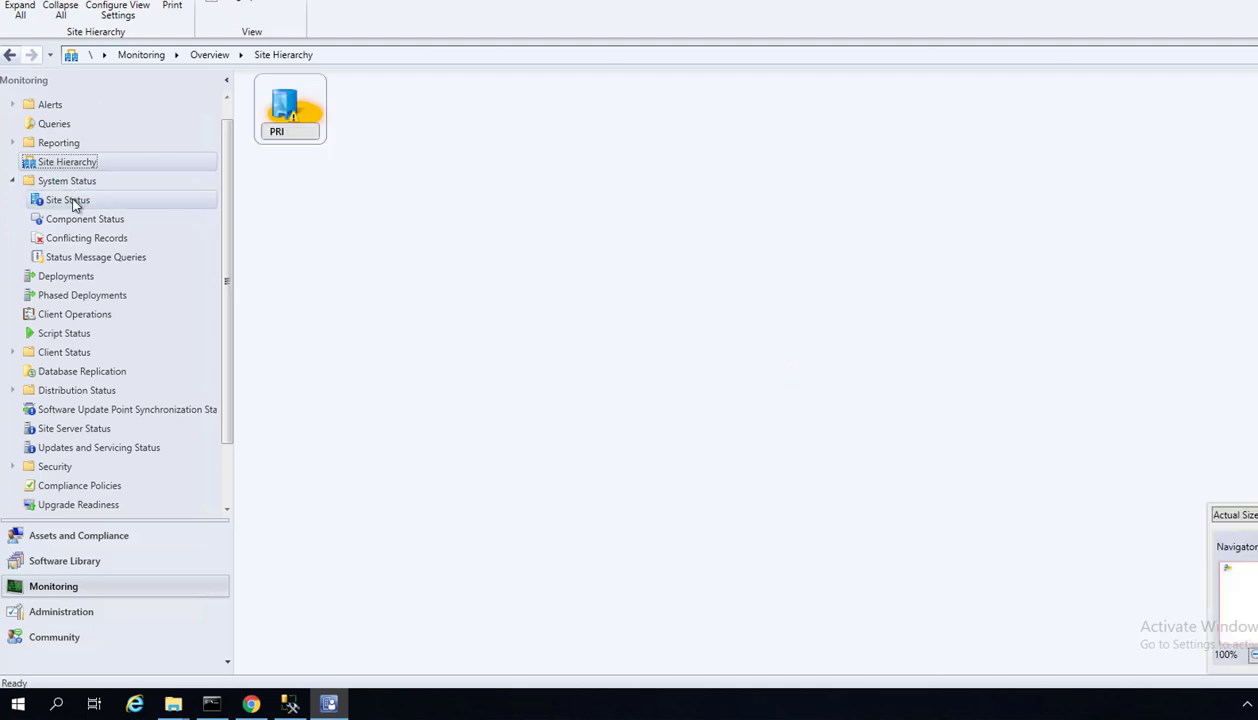
left_click(72, 200)
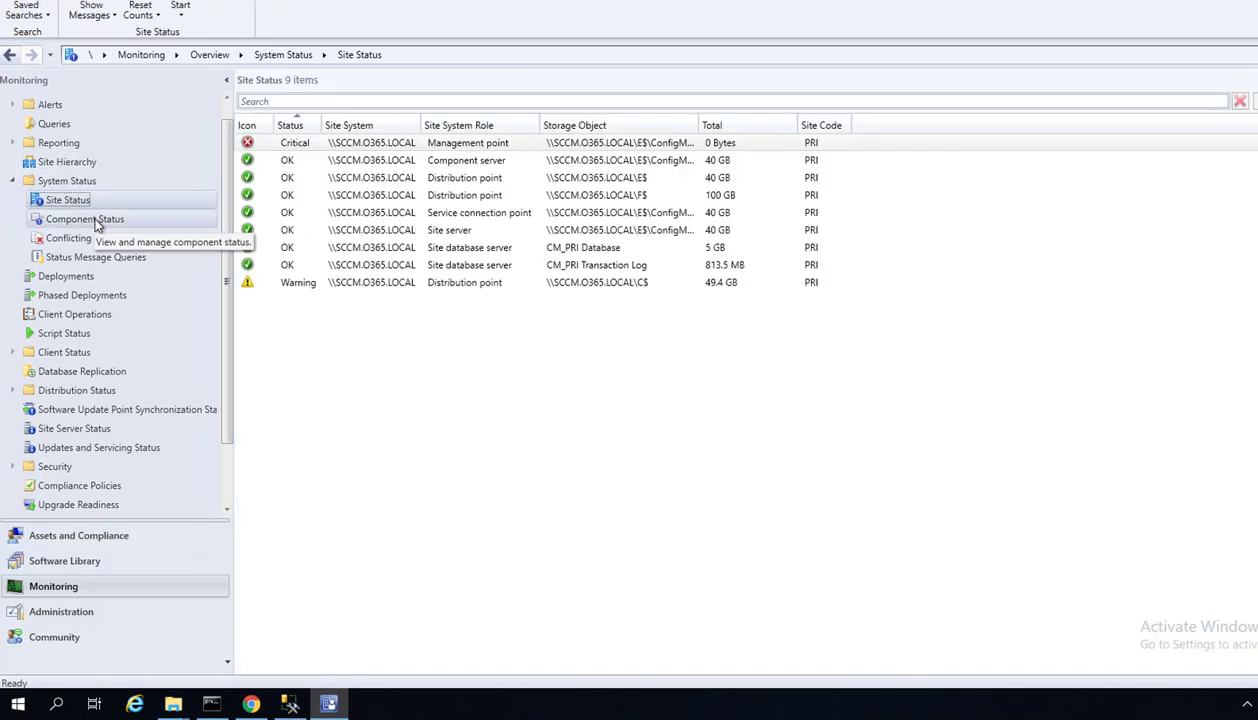
Show the management point's status messages from 1 day ago onward and read the details of the error with message ID 4909
right_click(398, 146)
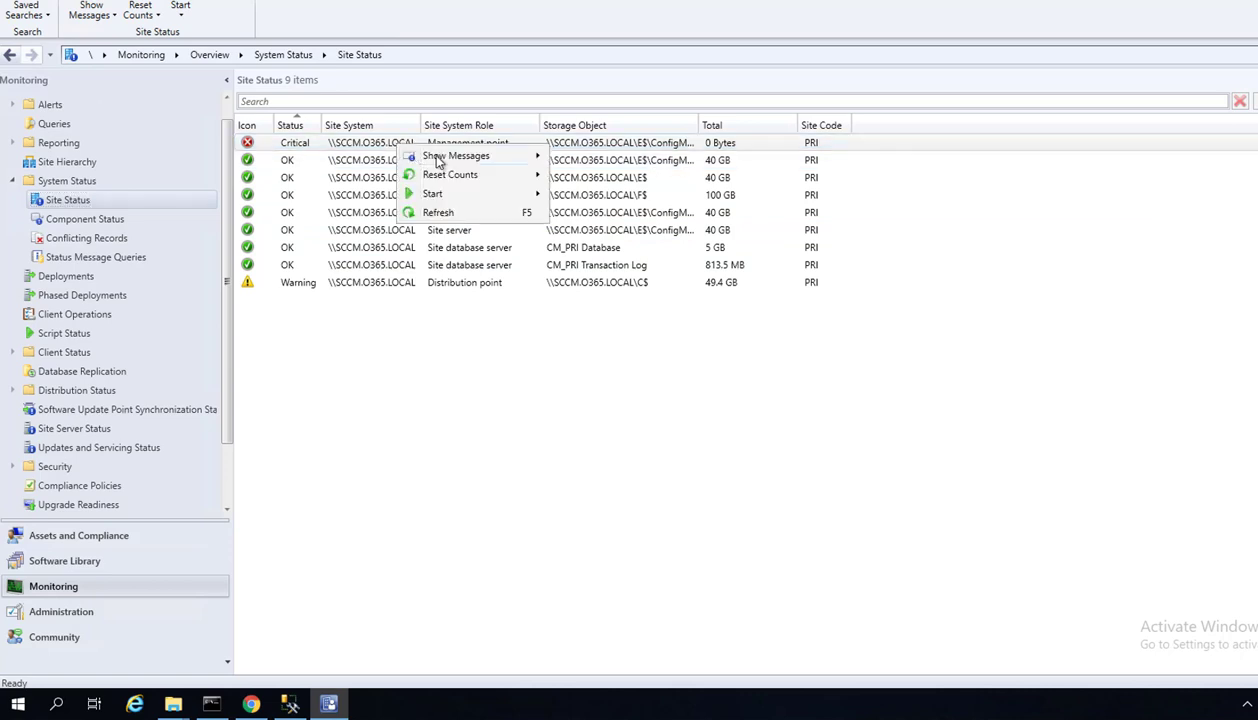
mouse_move(448, 157)
left_click(564, 157)
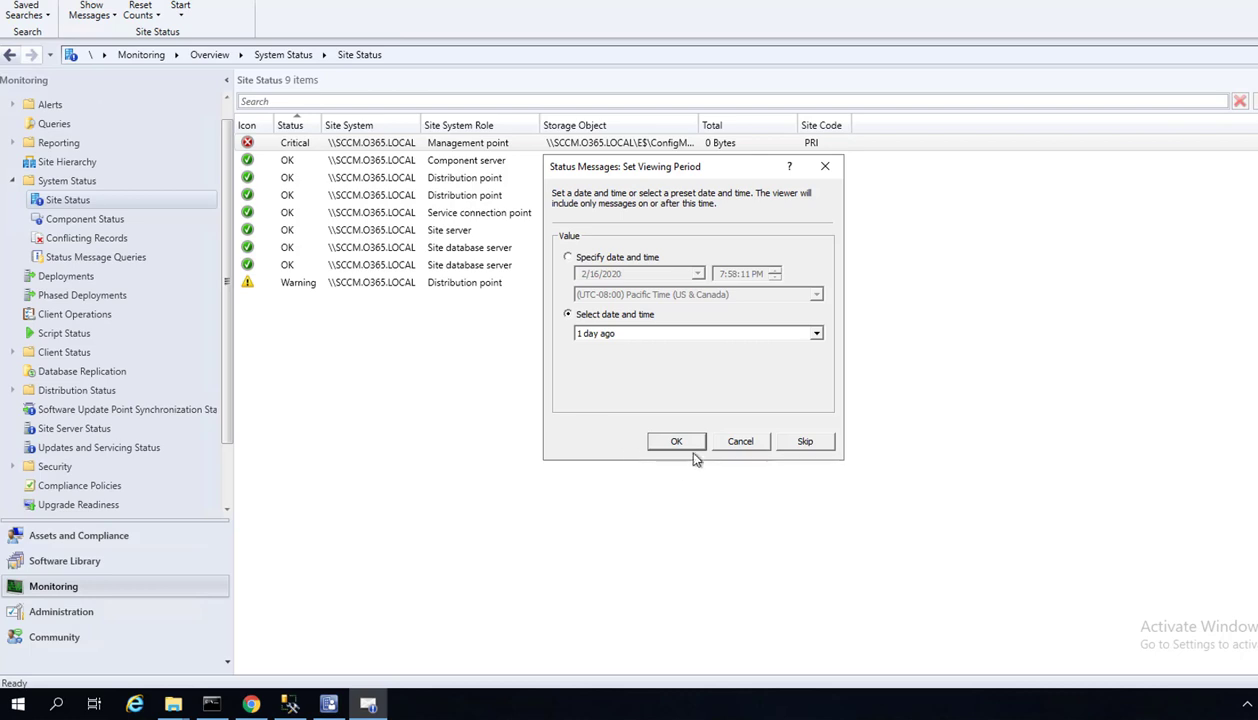
left_click(678, 444)
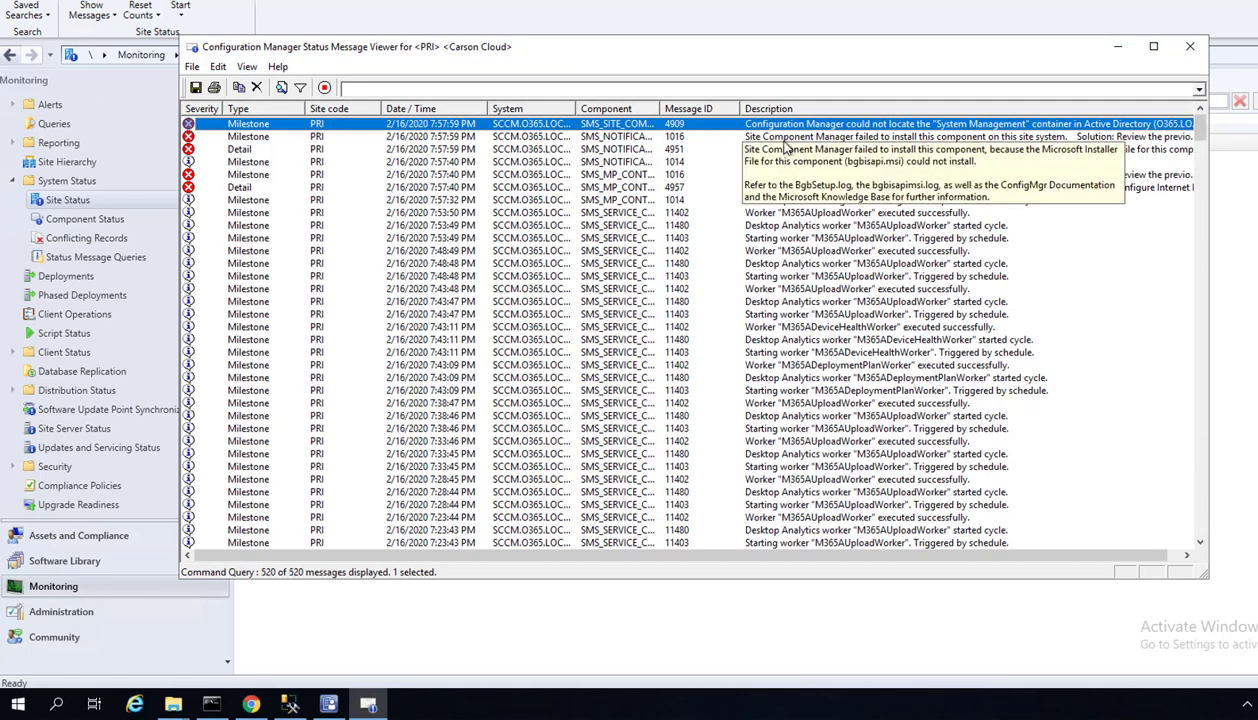
double_click(710, 130)
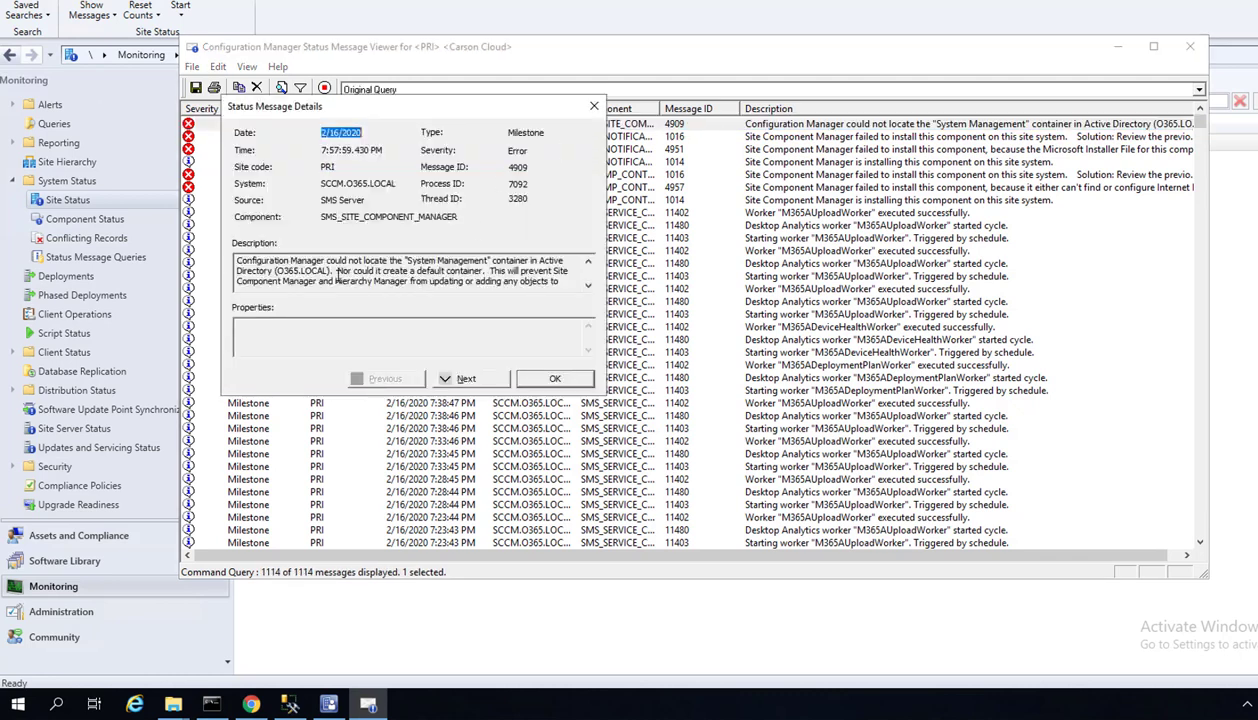
left_click(587, 289)
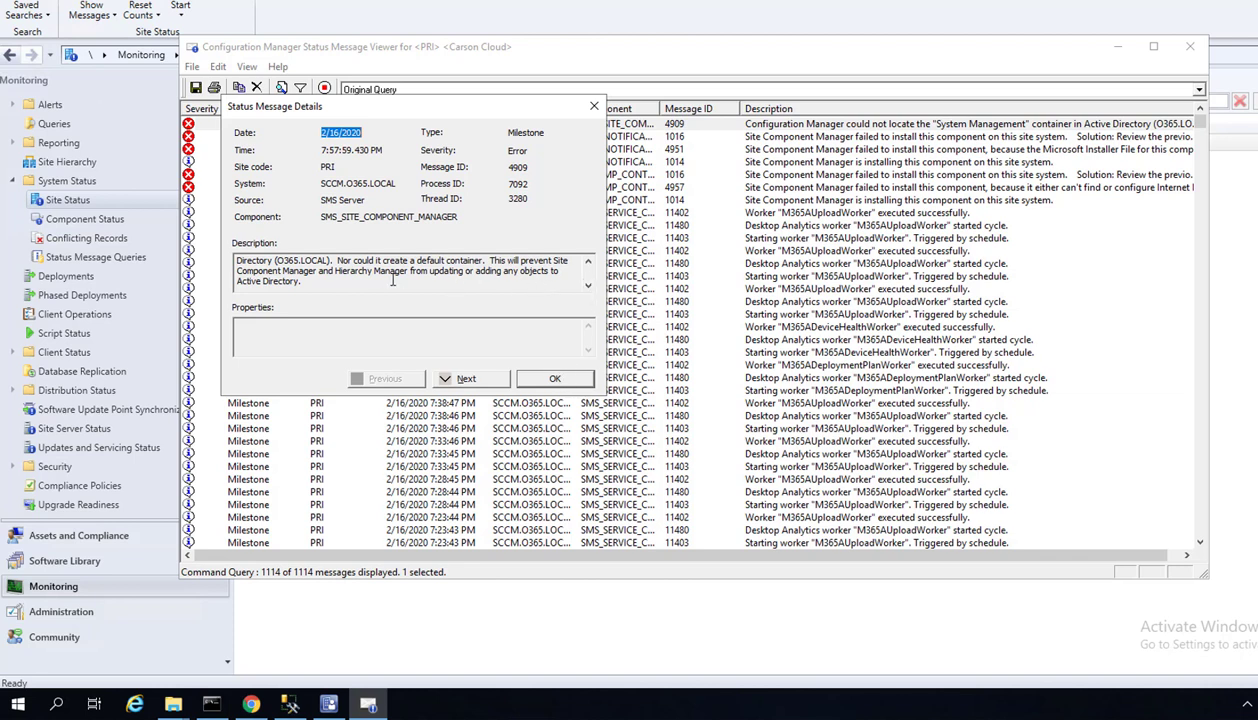
left_click(555, 377)
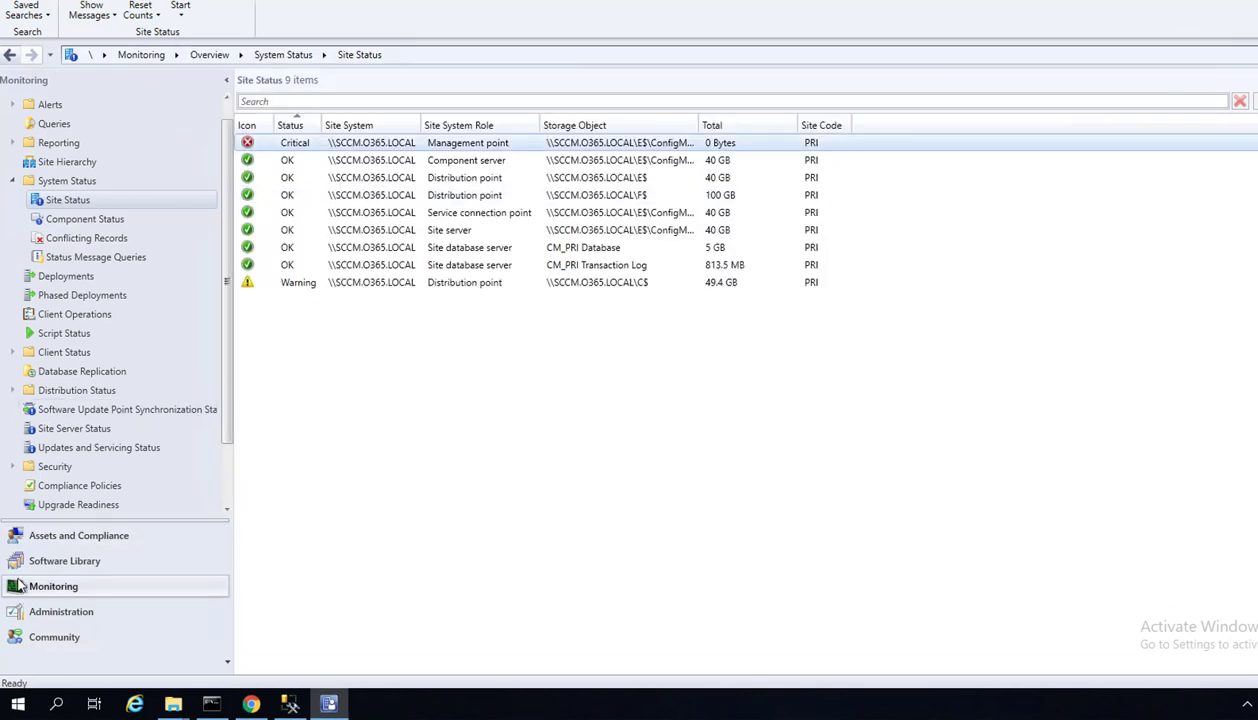
Check the server's installed roles under Servers and Site System Roles in Administration, and collapse the Site Configuration node
left_click(60, 611)
left_click(107, 219)
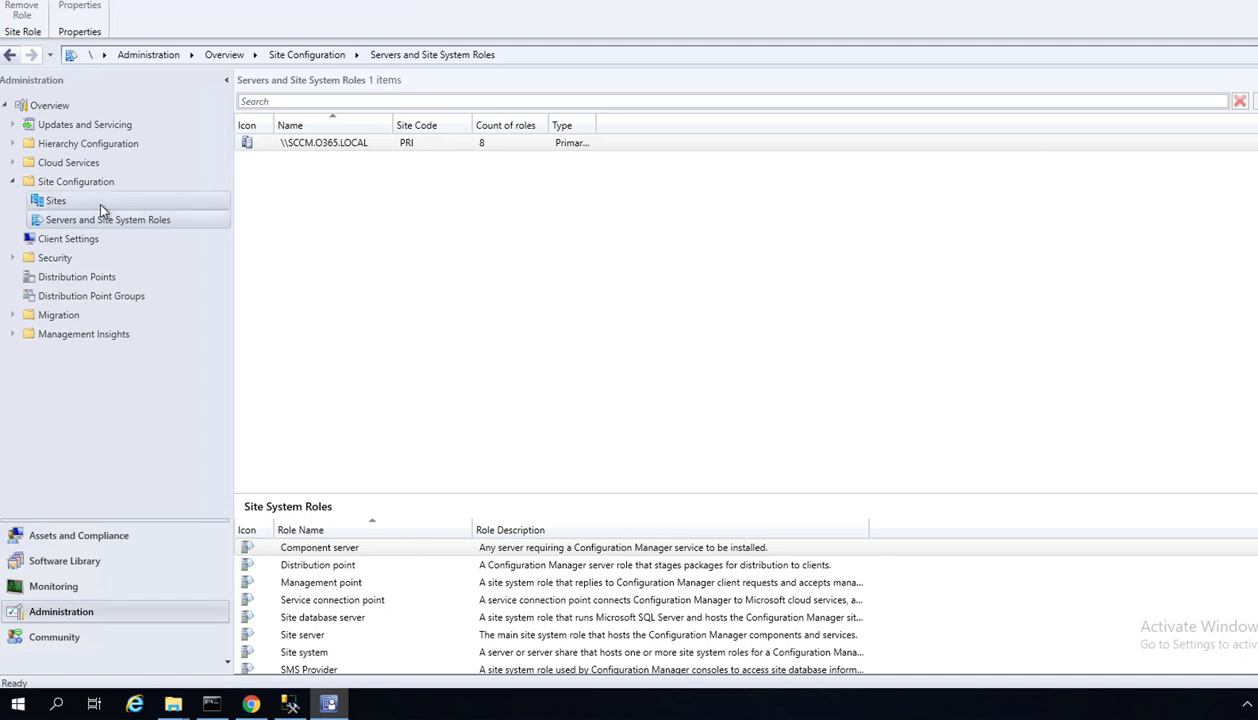
left_click(13, 182)
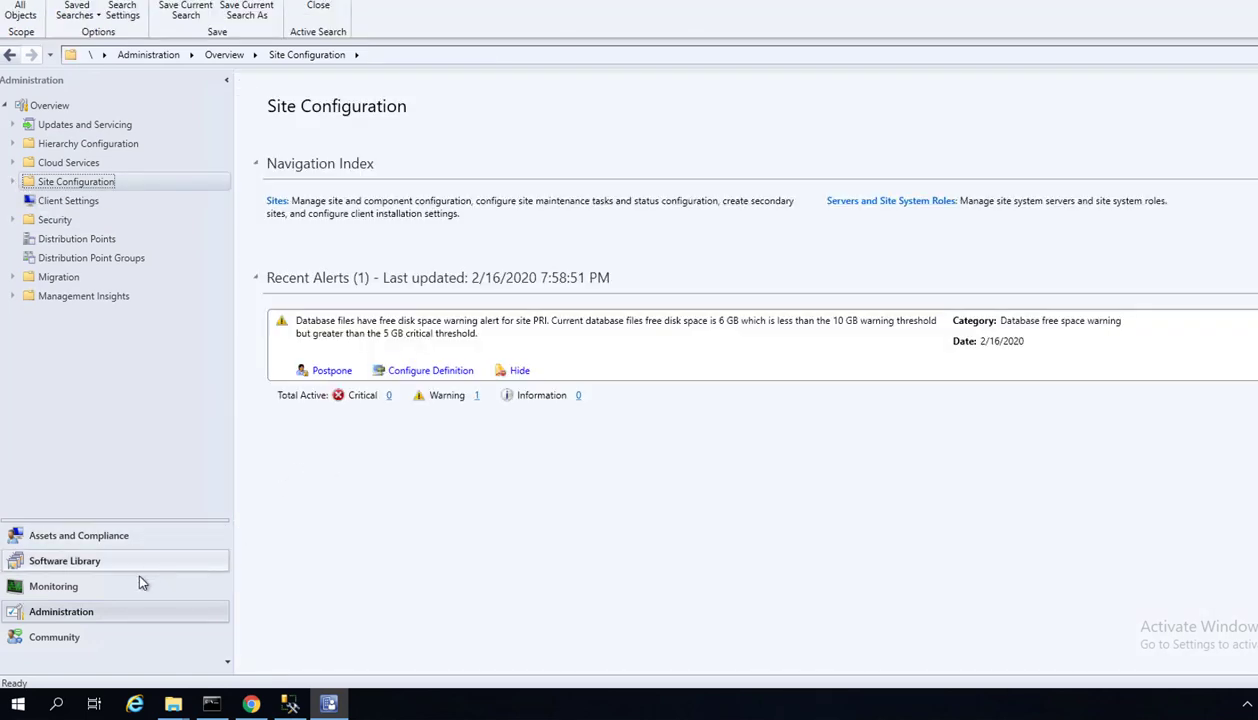